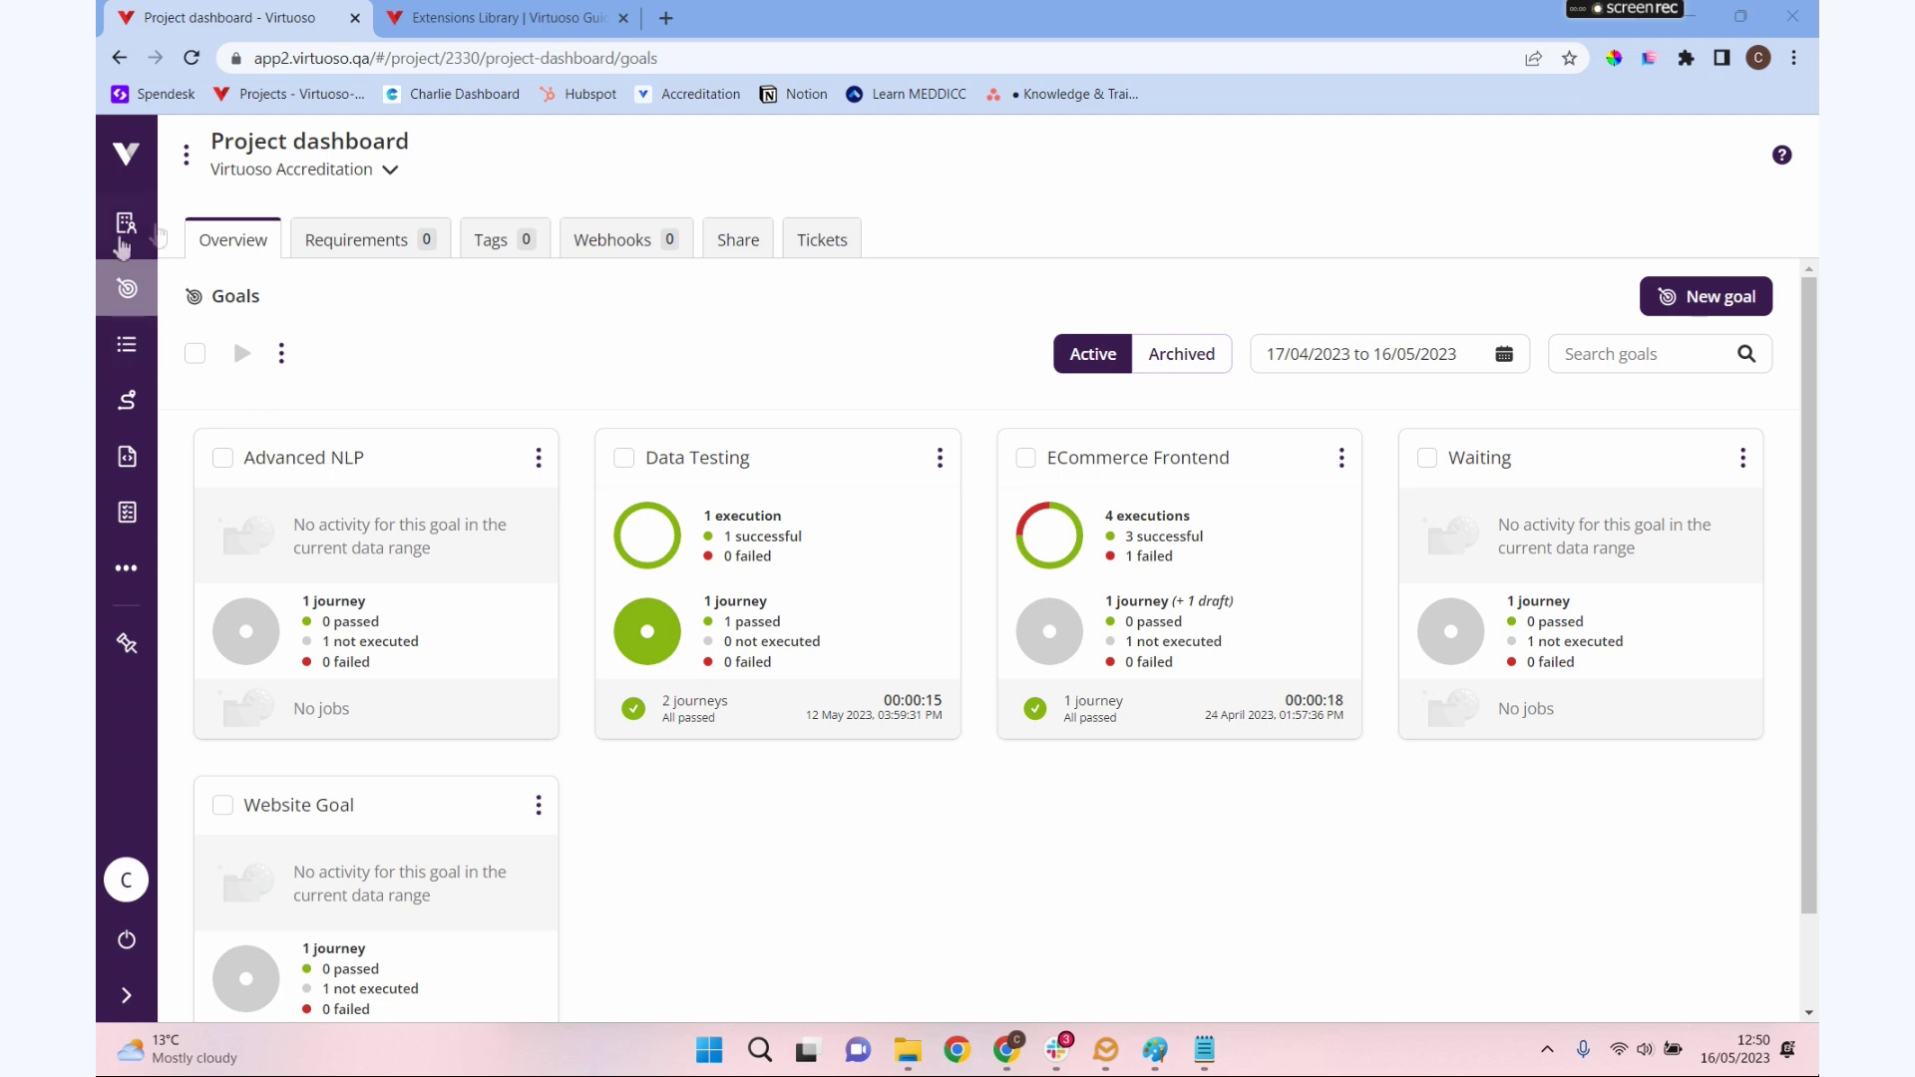
# Step: Open the Extensions page from the project dashboard's left sidebar
pyautogui.click(128, 459)
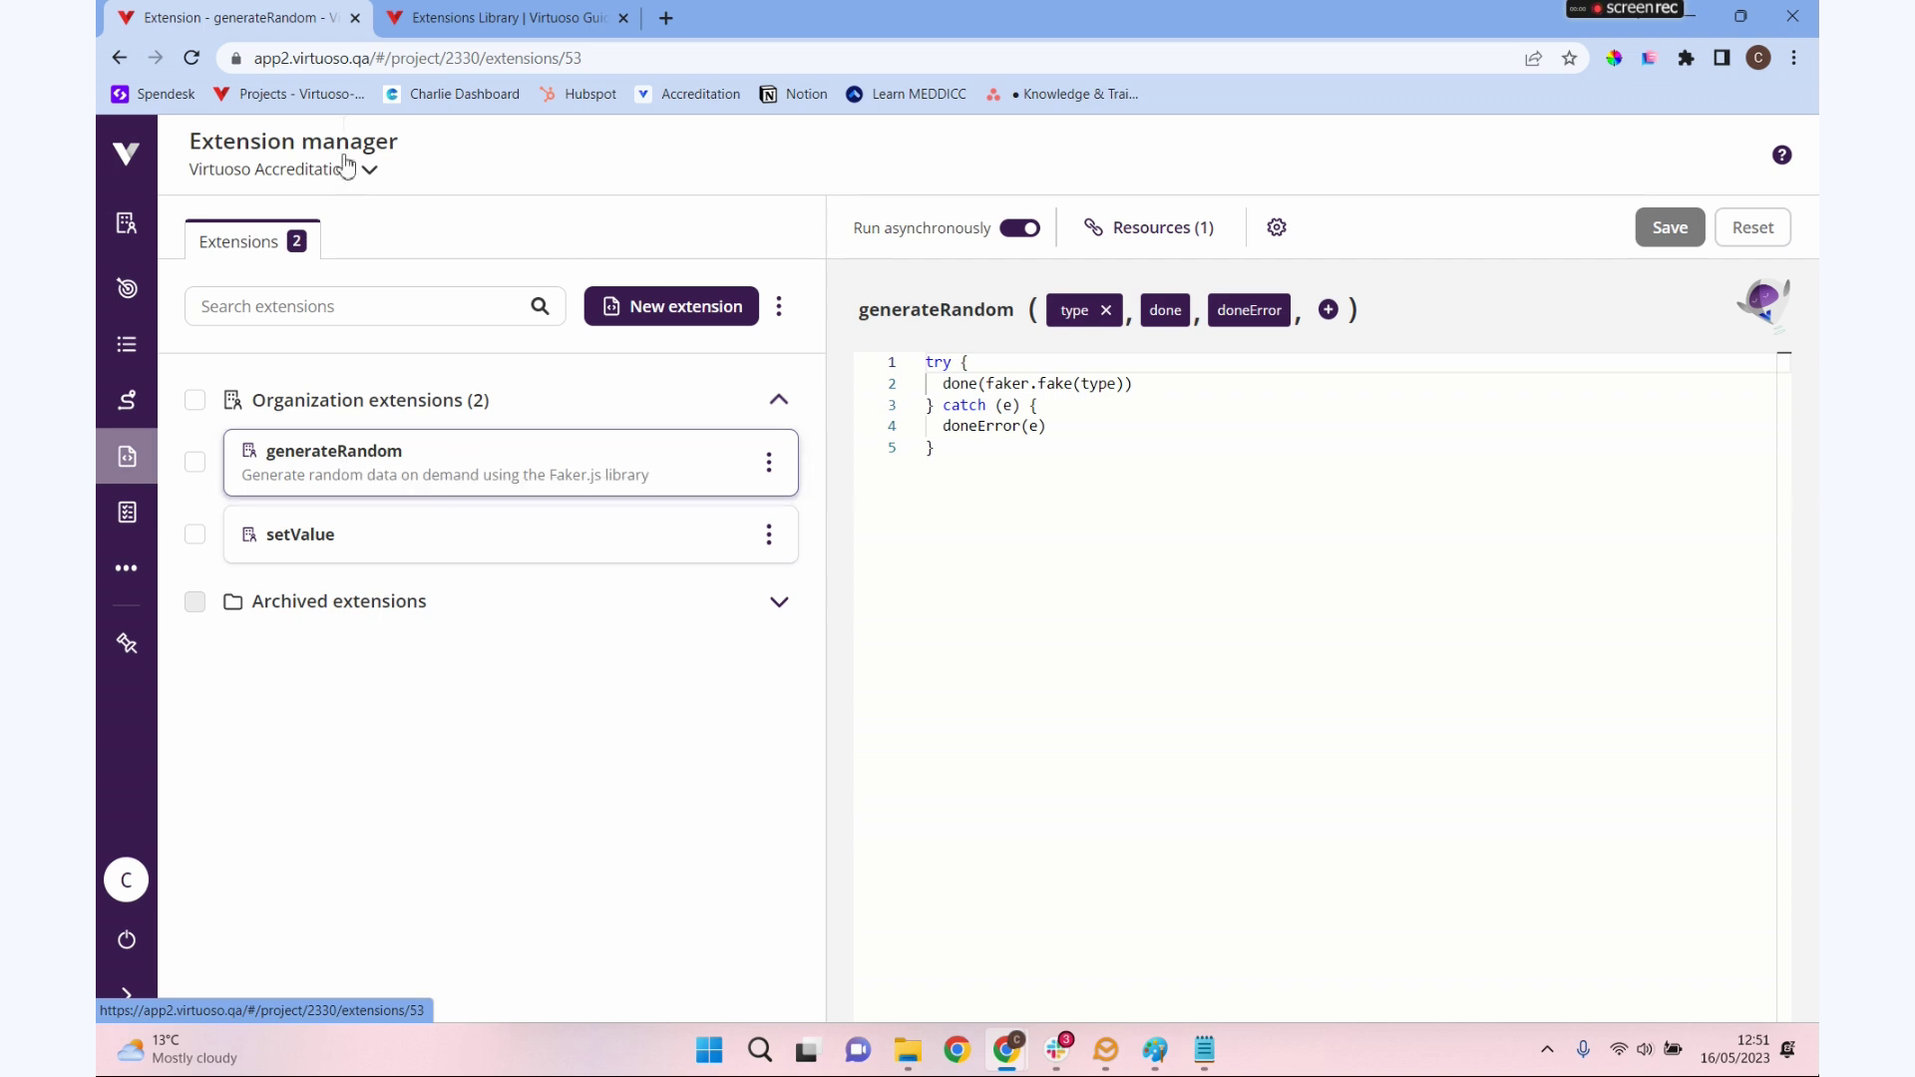
# Step: Find Generate Random Data in the Extensions Library and add it to Virtuoso
pyautogui.click(503, 17)
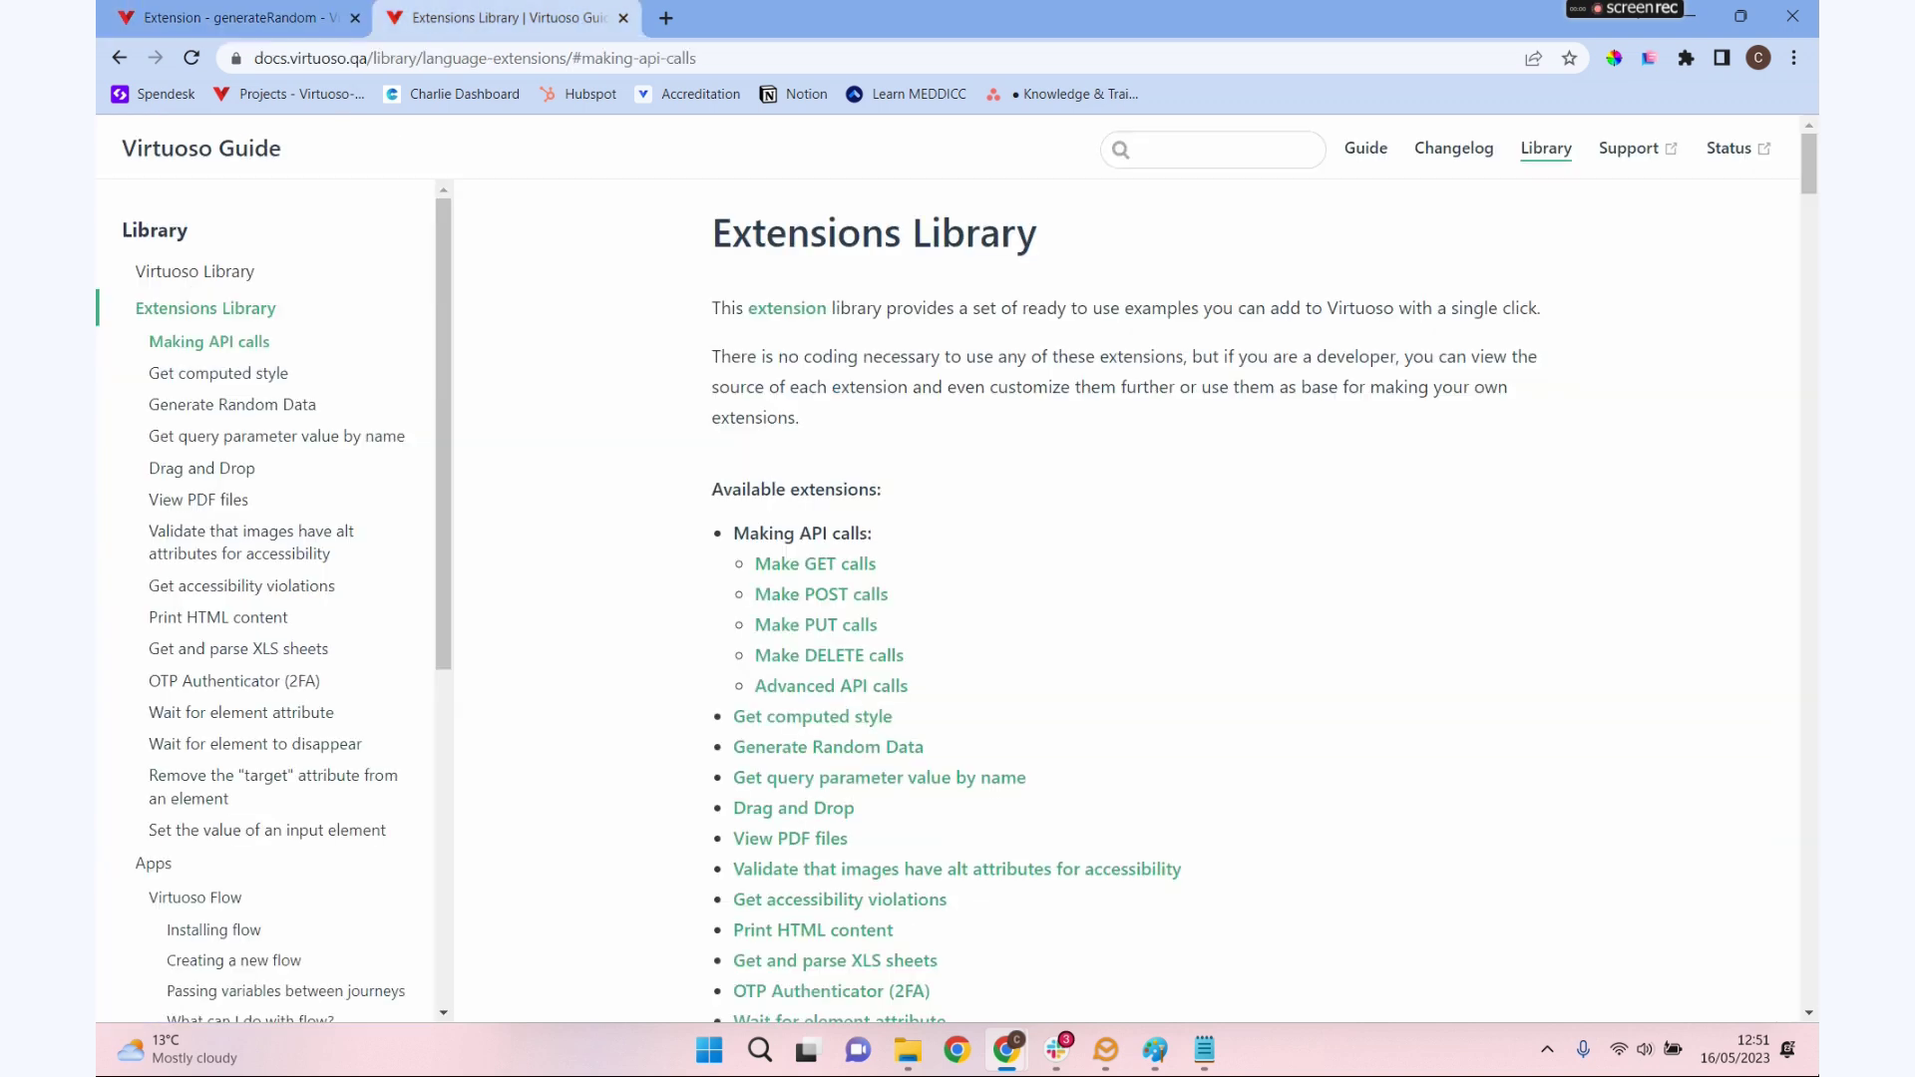
pyautogui.click(1189, 157)
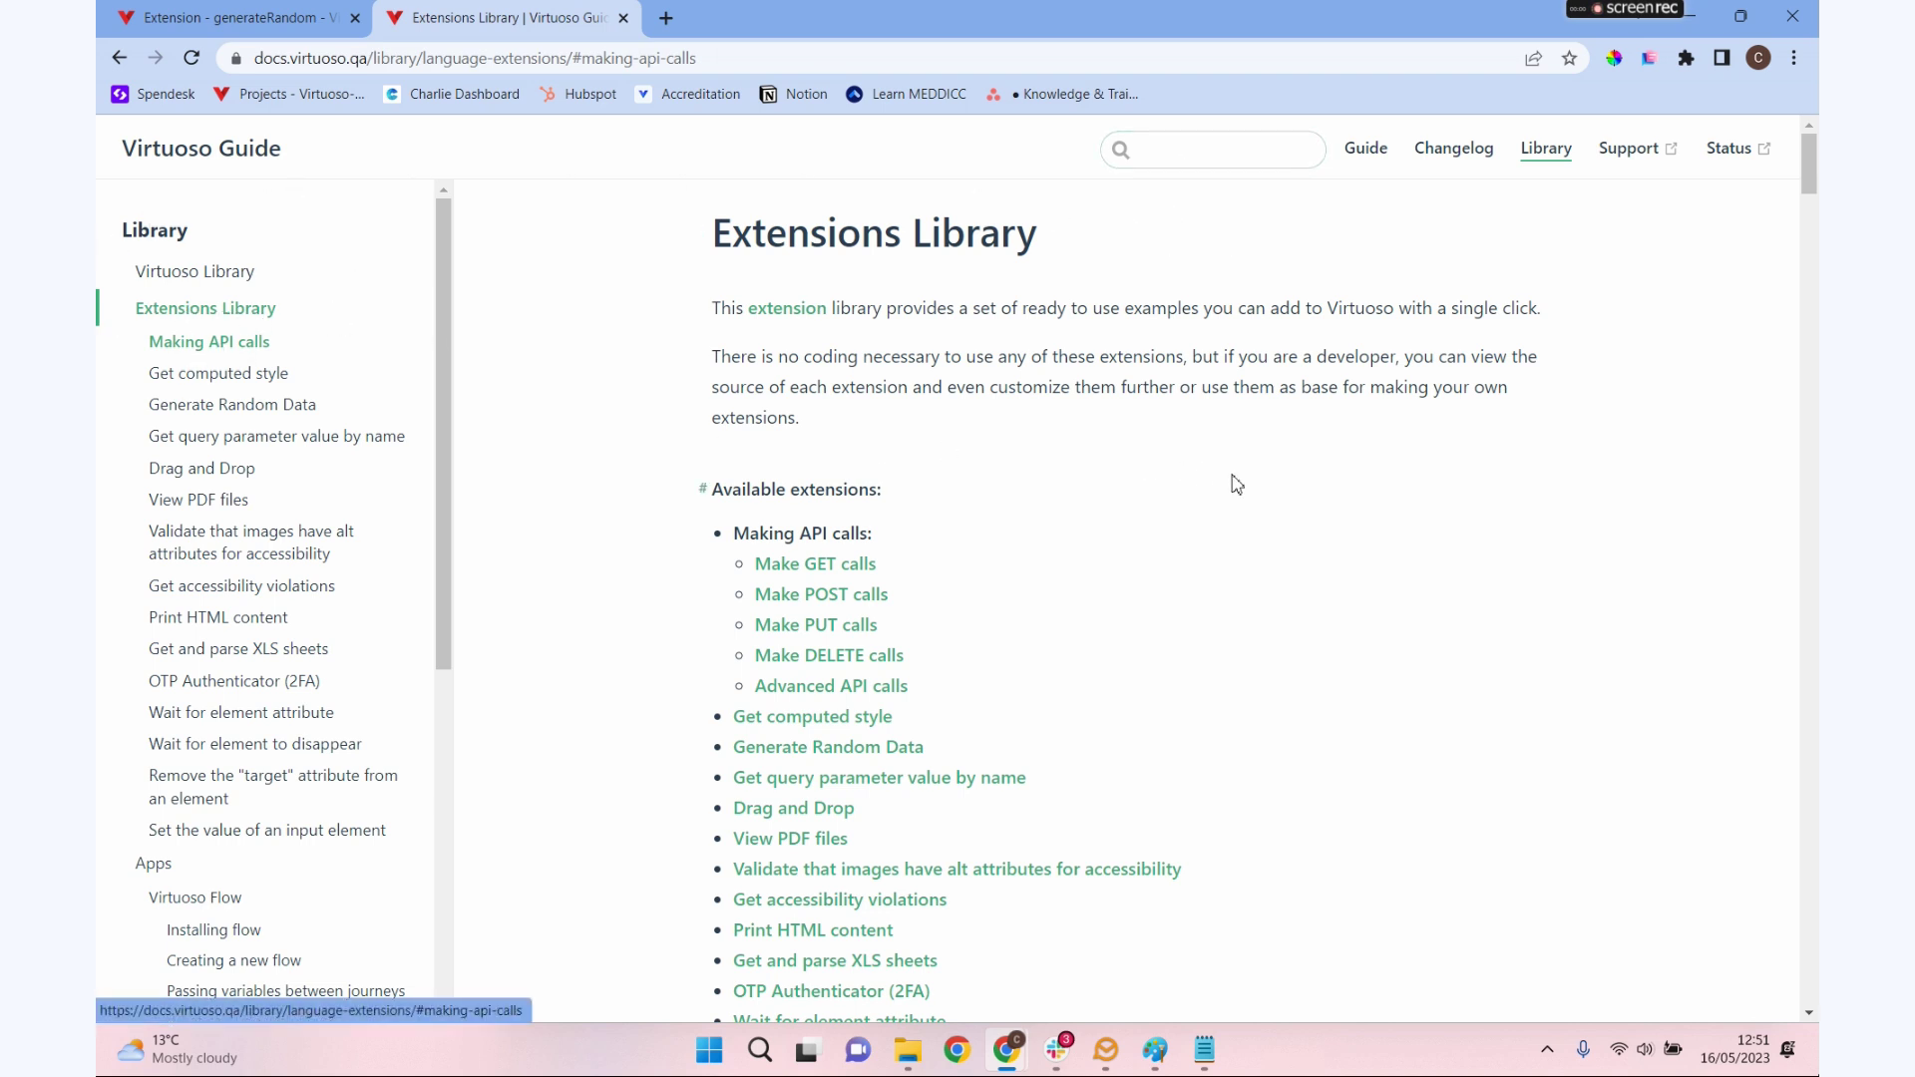
pyautogui.scroll(-15, 1341, 520)
pyautogui.scroll(-5, 1345, 532)
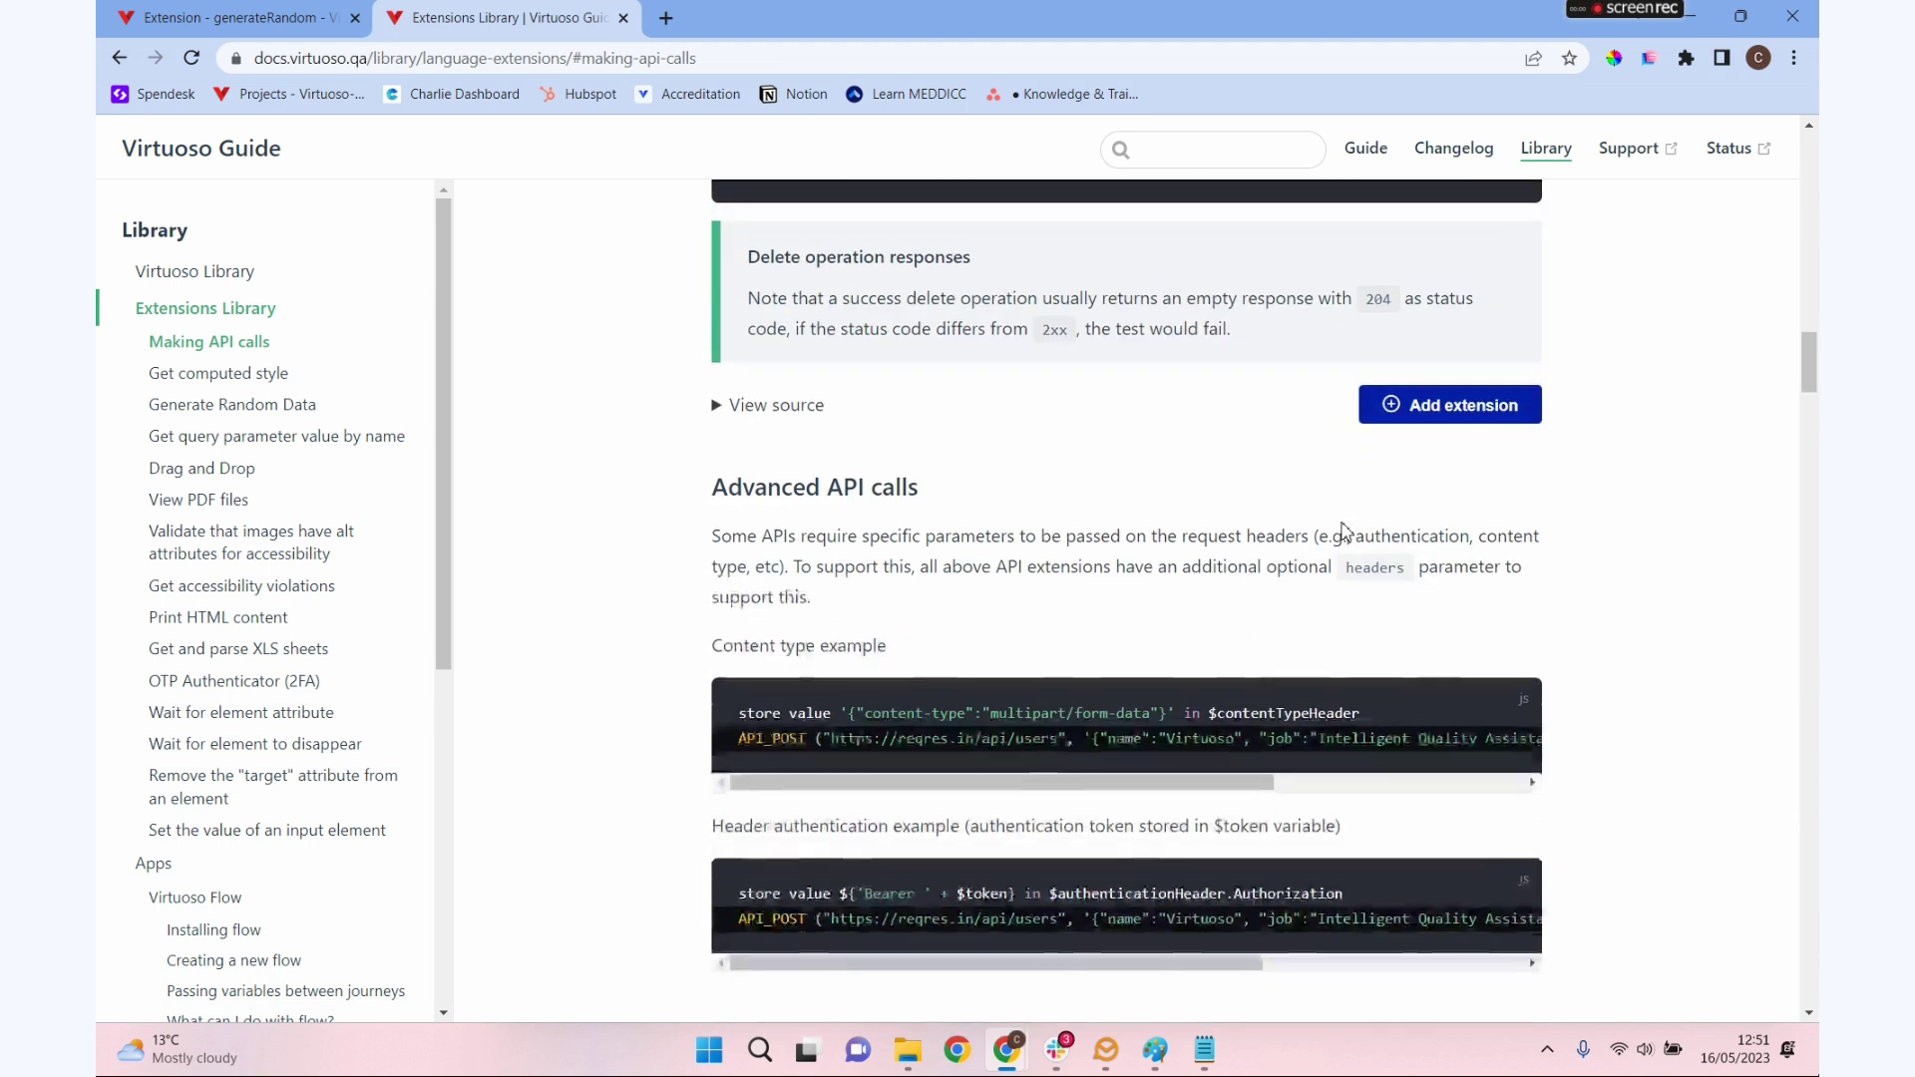
pyautogui.scroll(-7, 907, 510)
pyautogui.scroll(-4, 922, 409)
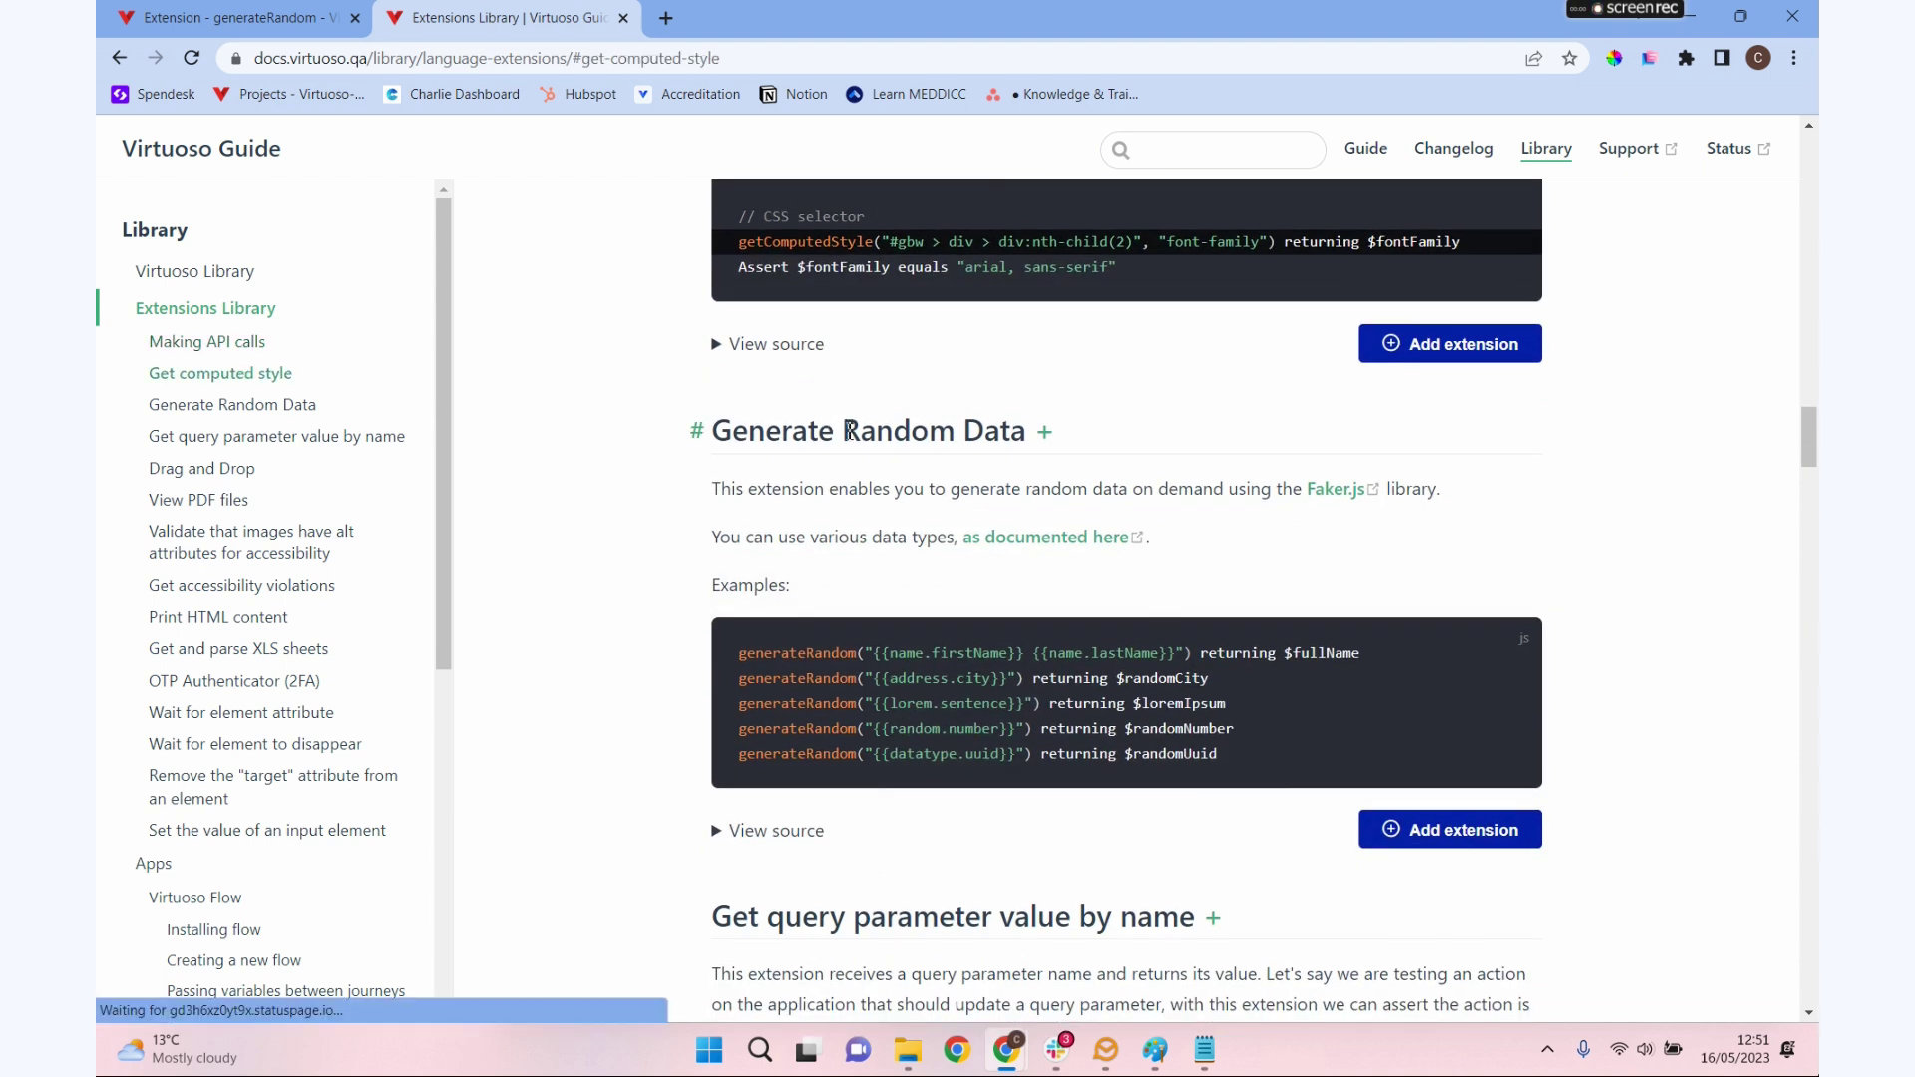
pyautogui.scroll(-1, 894, 442)
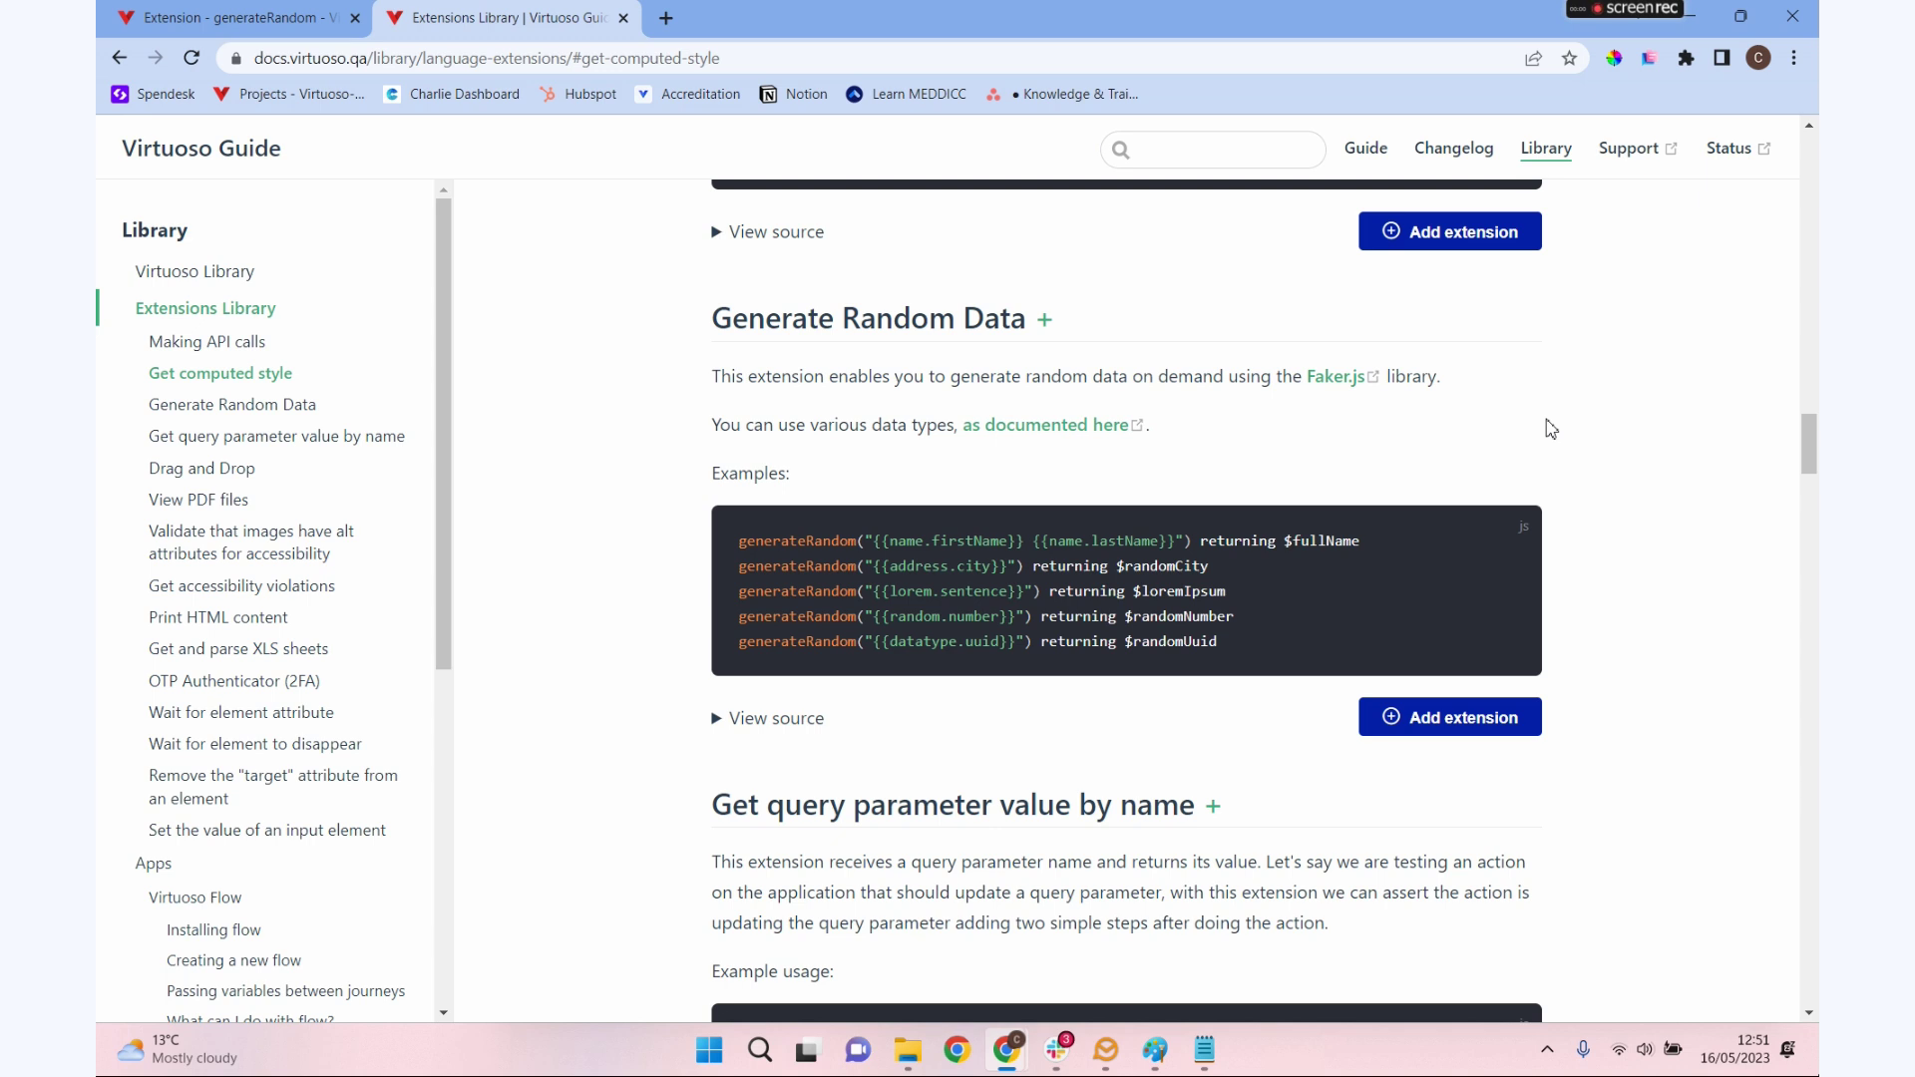
pyautogui.click(1433, 720)
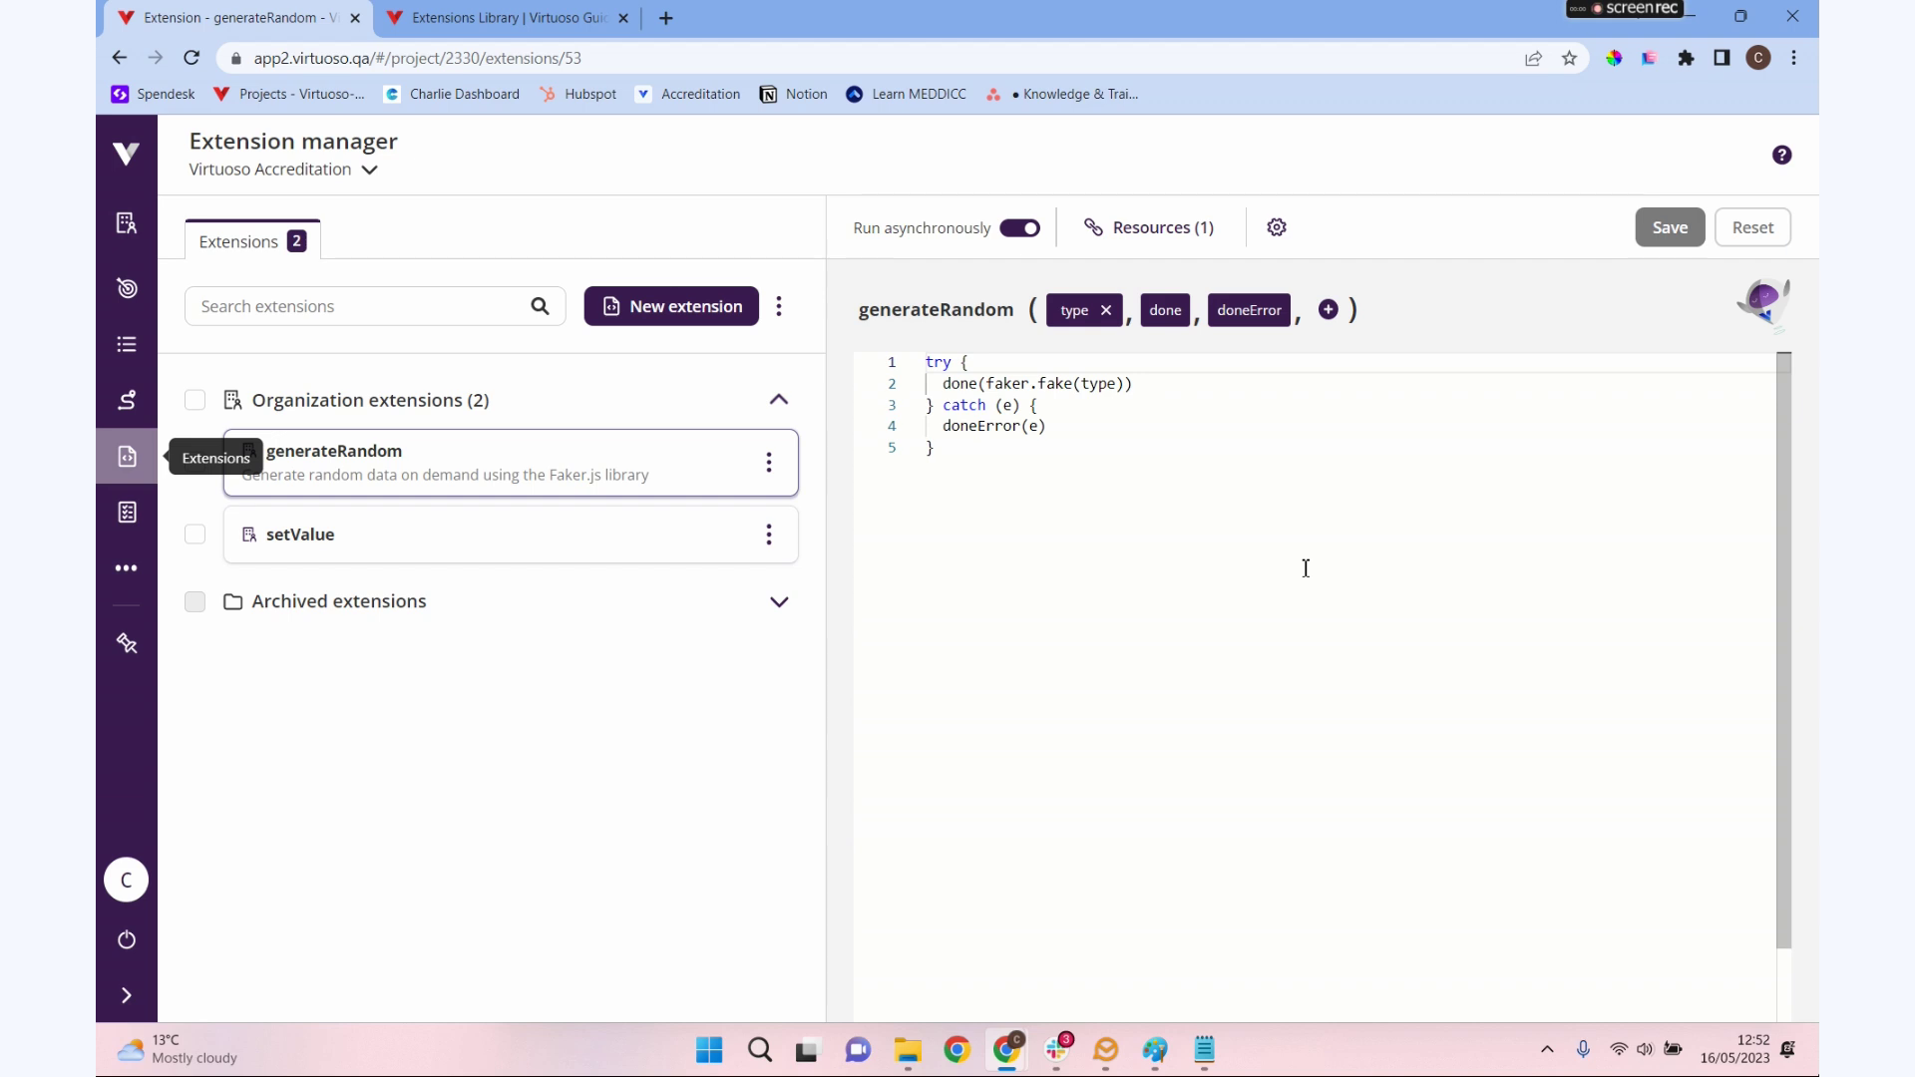
# Step: Create a new empty project extension named GetDate
pyautogui.click(638, 304)
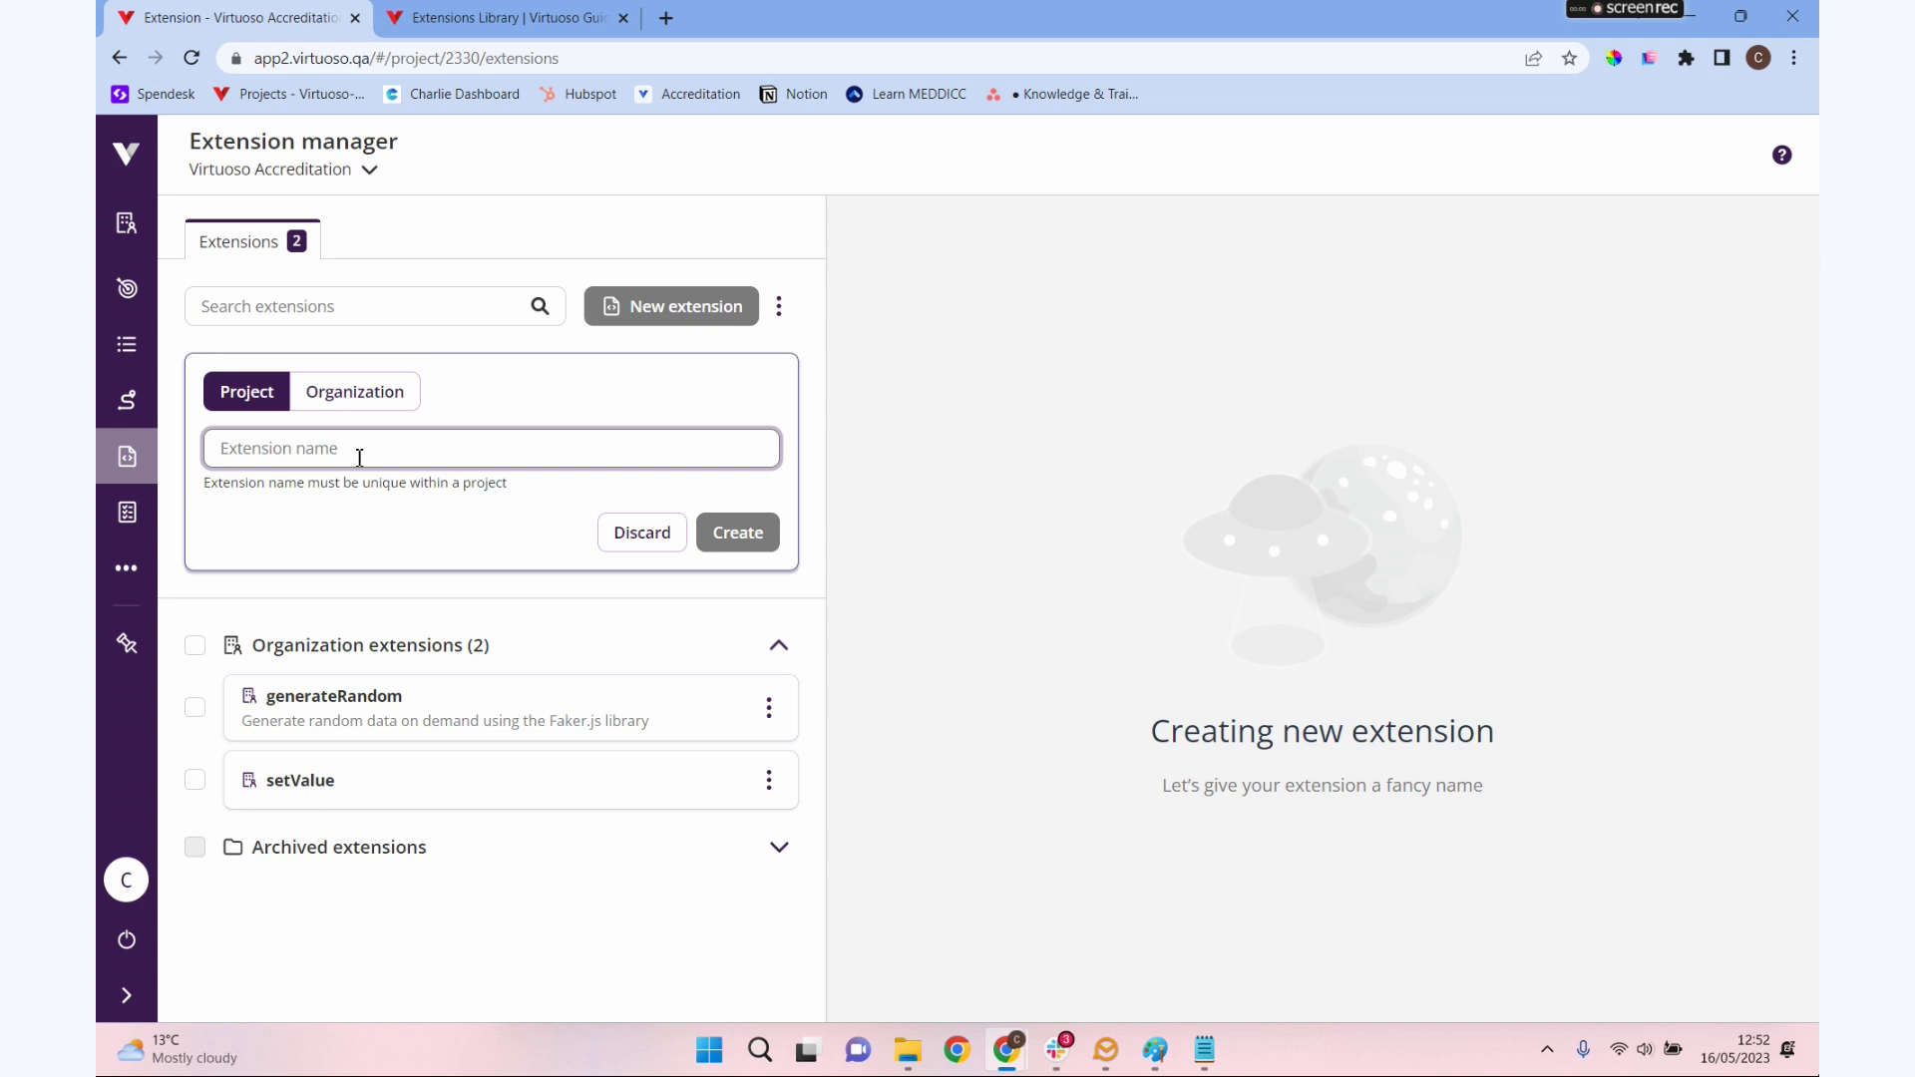
pyautogui.write('GetDate')
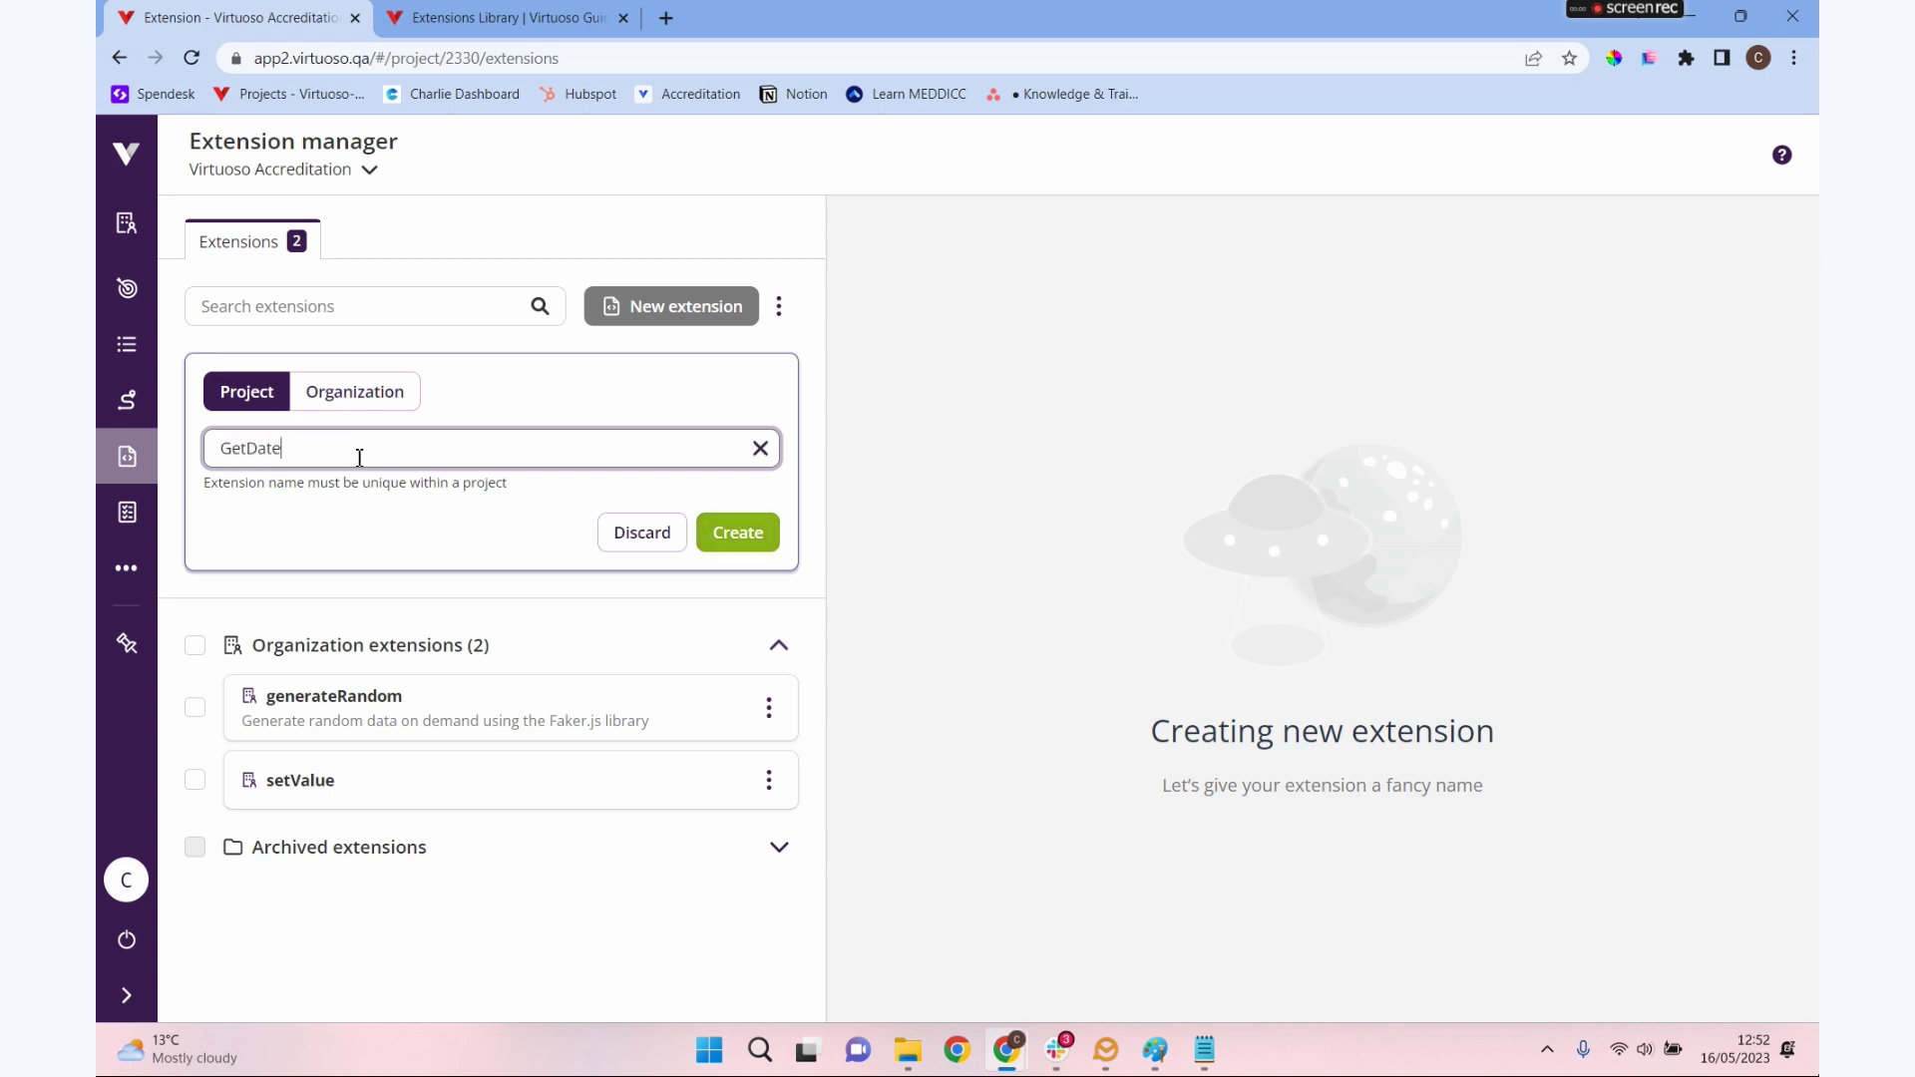
pyautogui.click(740, 557)
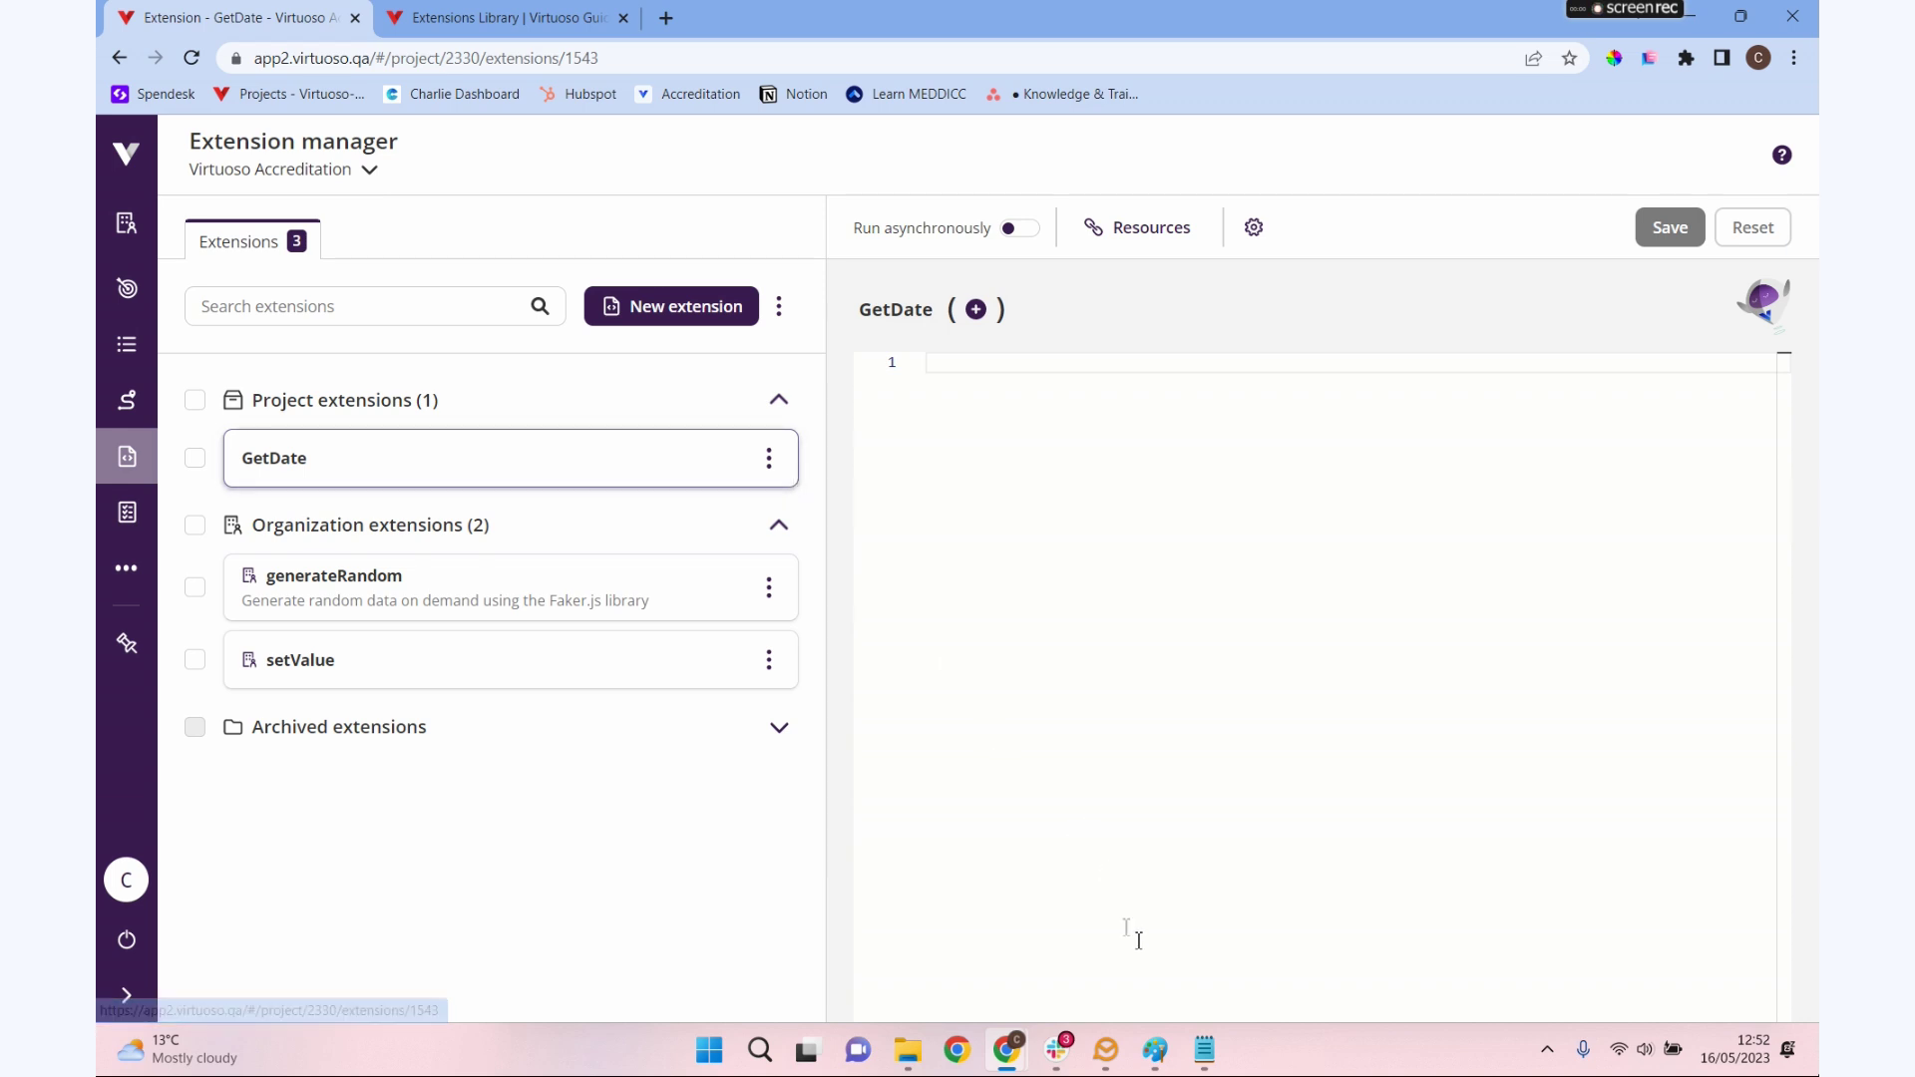
# Step: Copy the dd/mm/yyyy date code from Notepad into GetDate and save it
pyautogui.click(1203, 1049)
pyautogui.moveTo(1159, 738); pyautogui.dragTo(996, 578)
pyautogui.hotkey('ctrl', 'c')
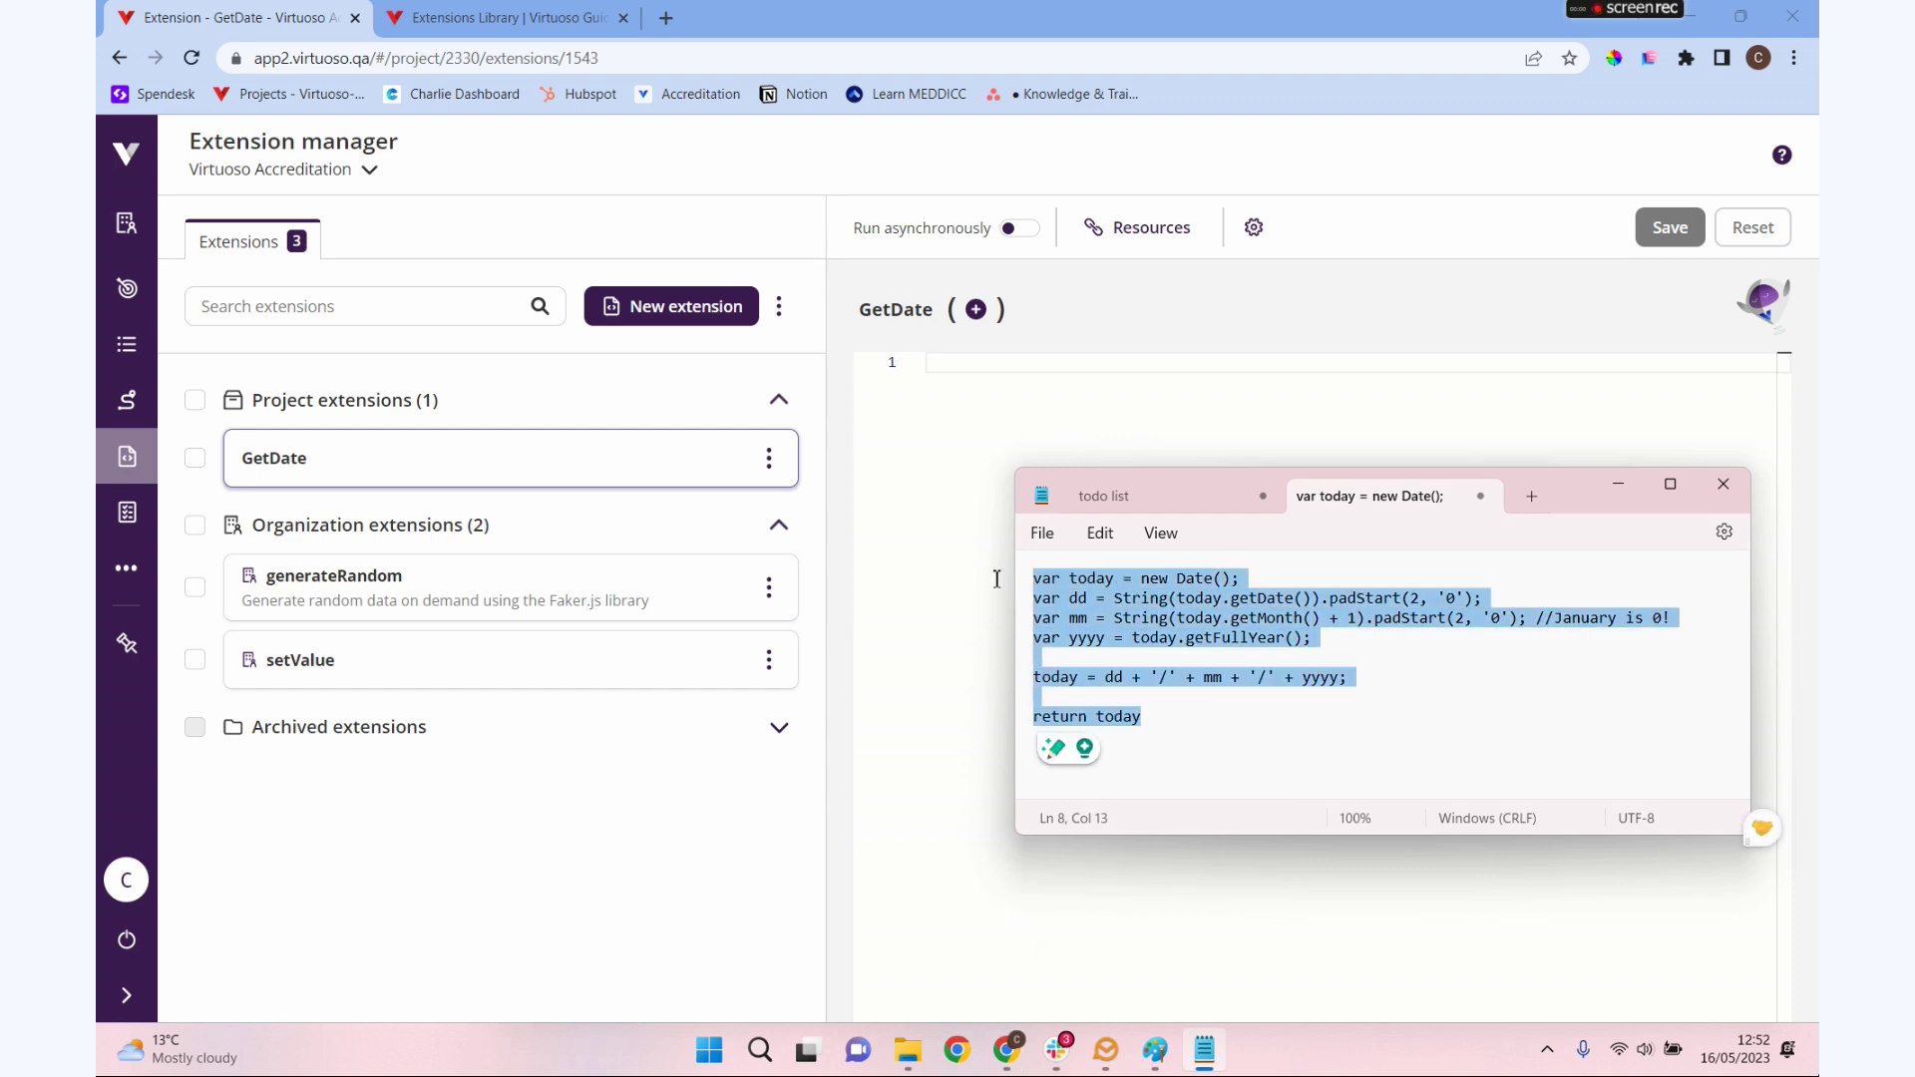
pyautogui.click(953, 365)
pyautogui.hotkey('ctrl', 'v')
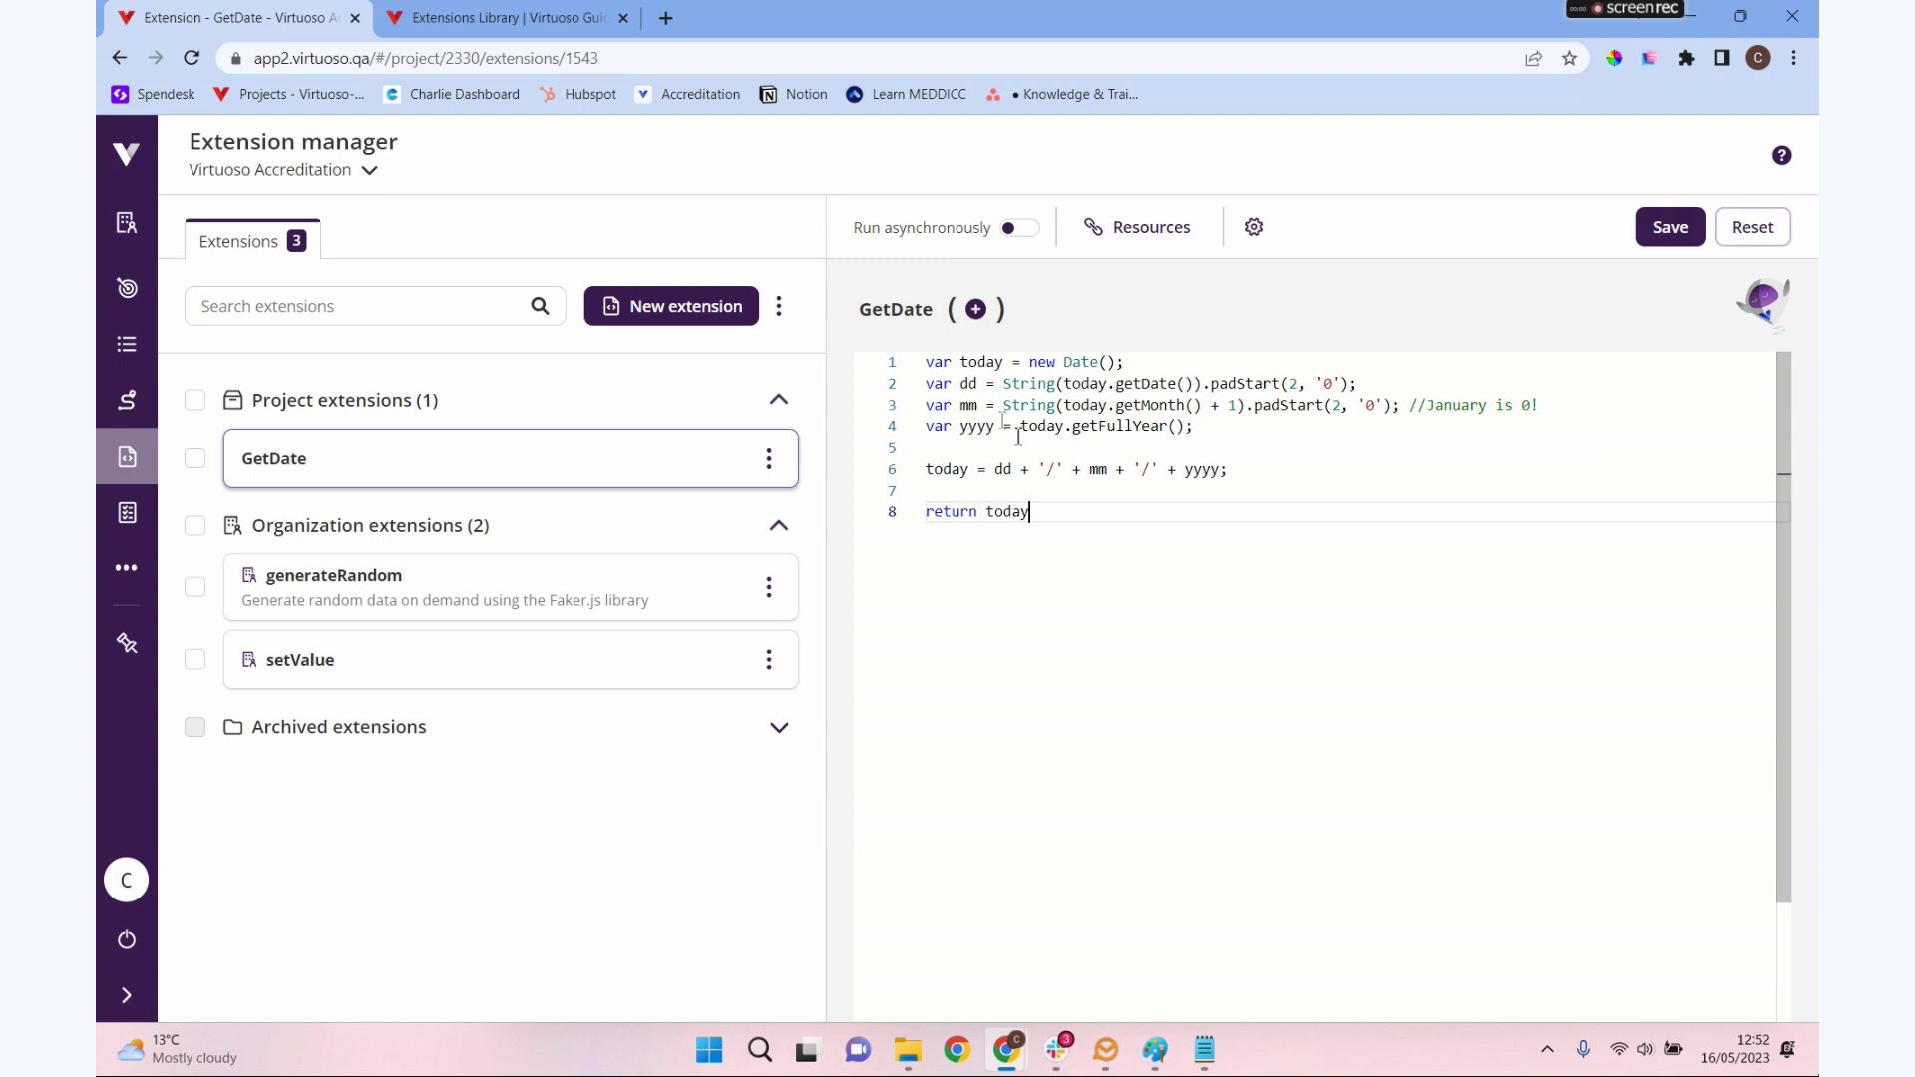
pyautogui.click(1659, 234)
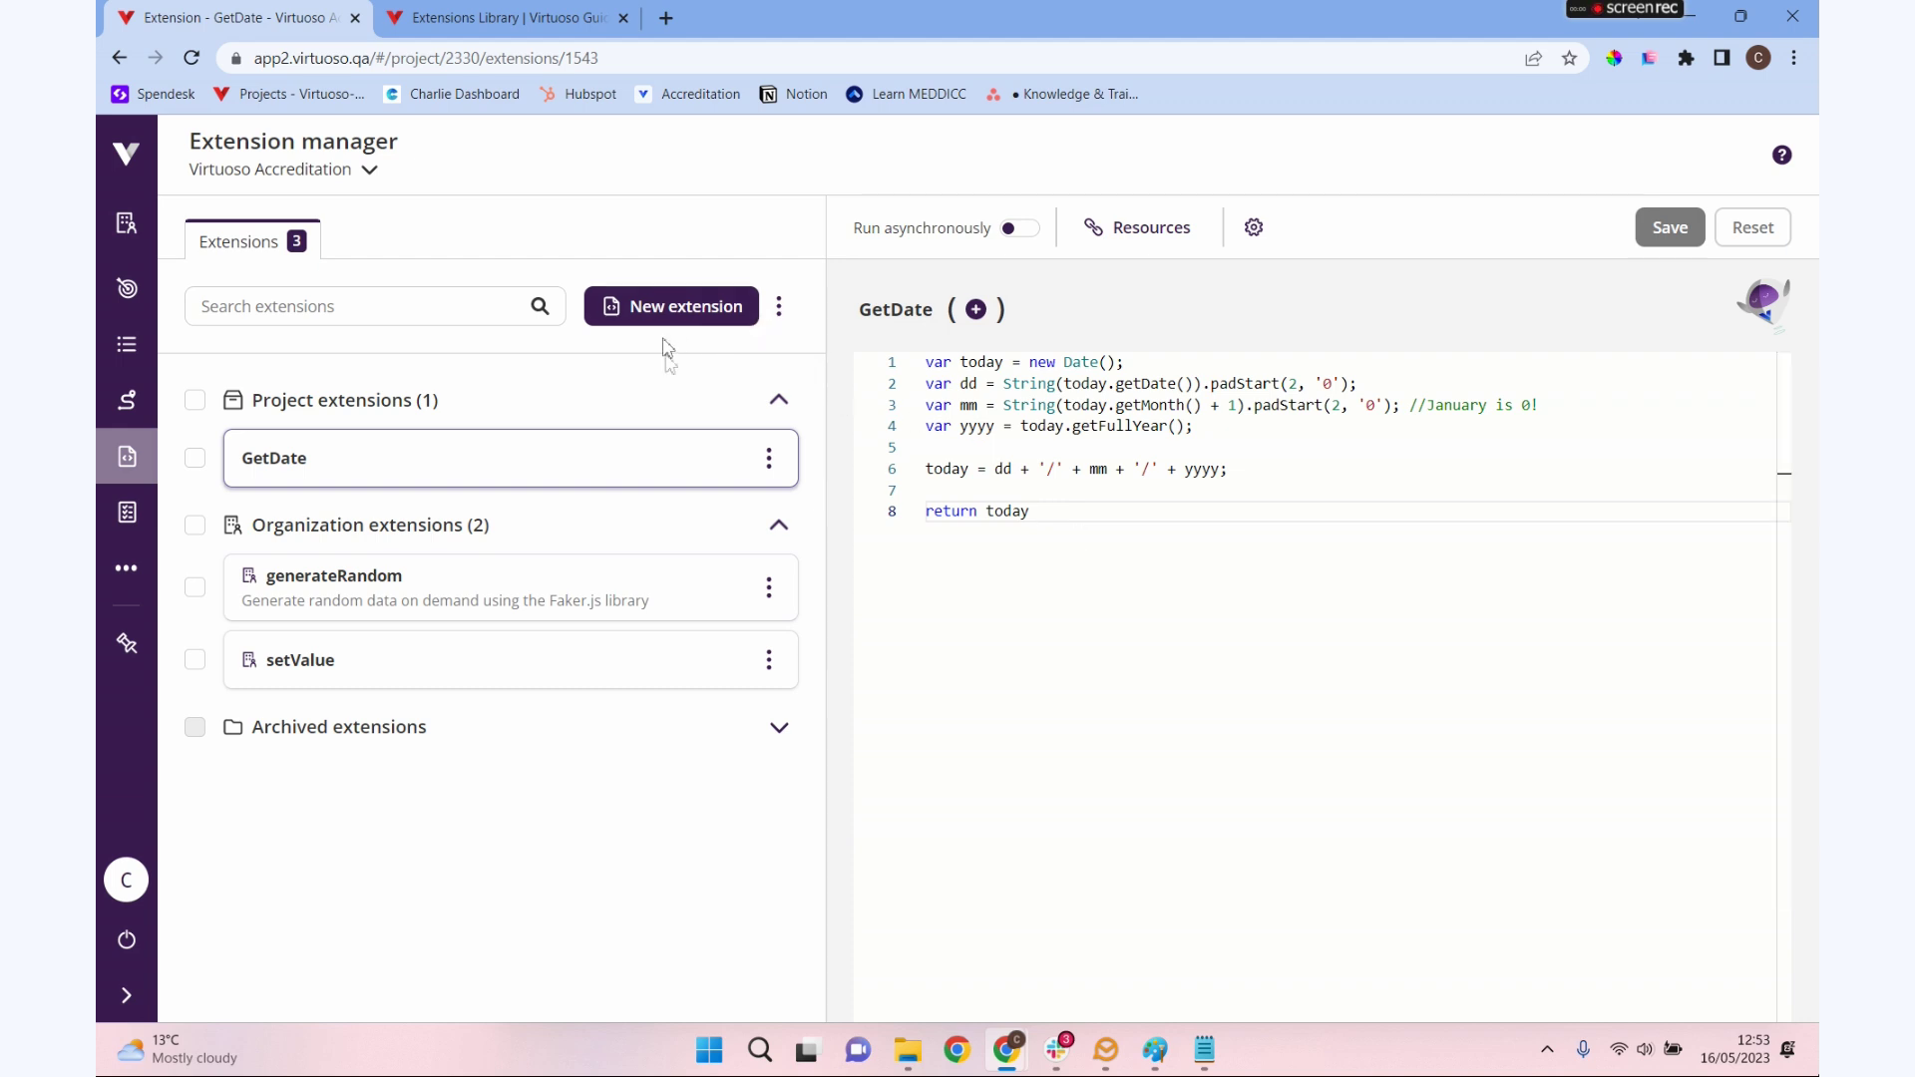
# Step: Create another new project extension named AutoDate
pyautogui.moveTo(1089, 427)
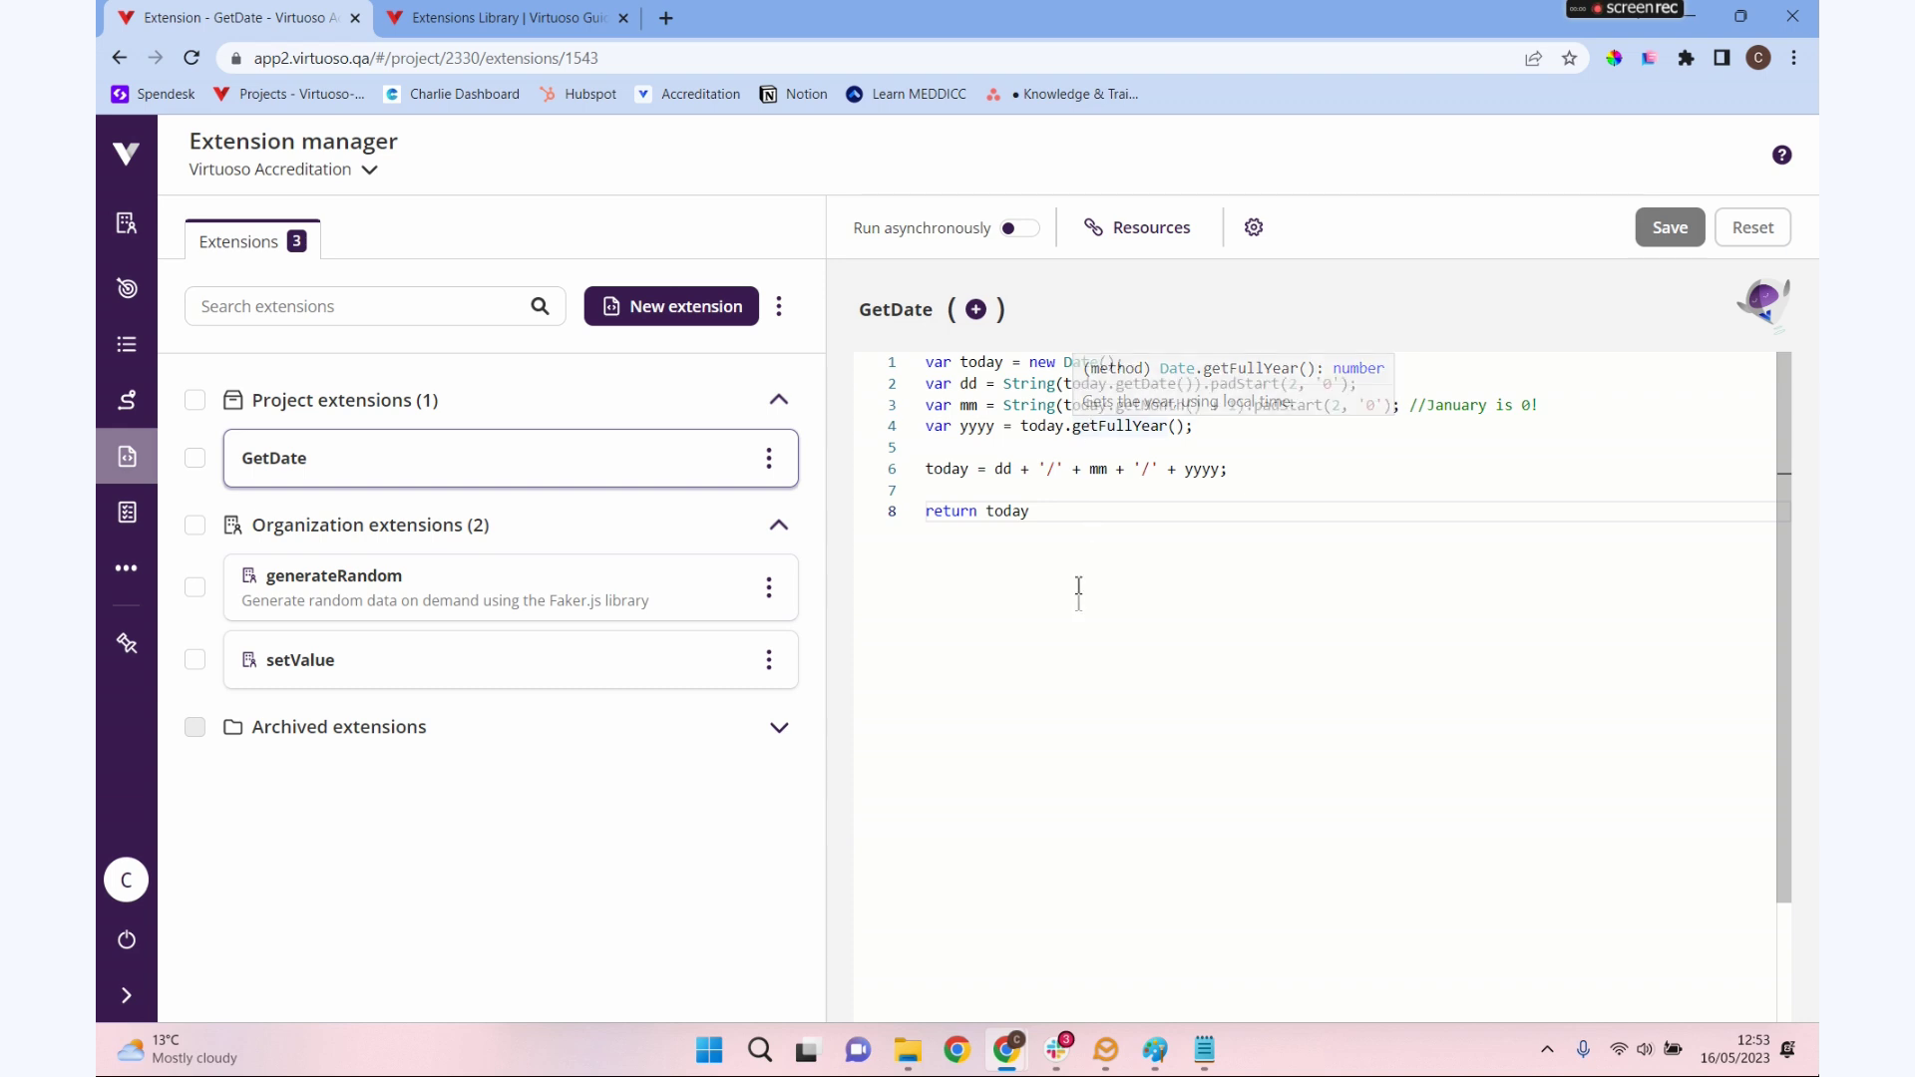
pyautogui.click(645, 304)
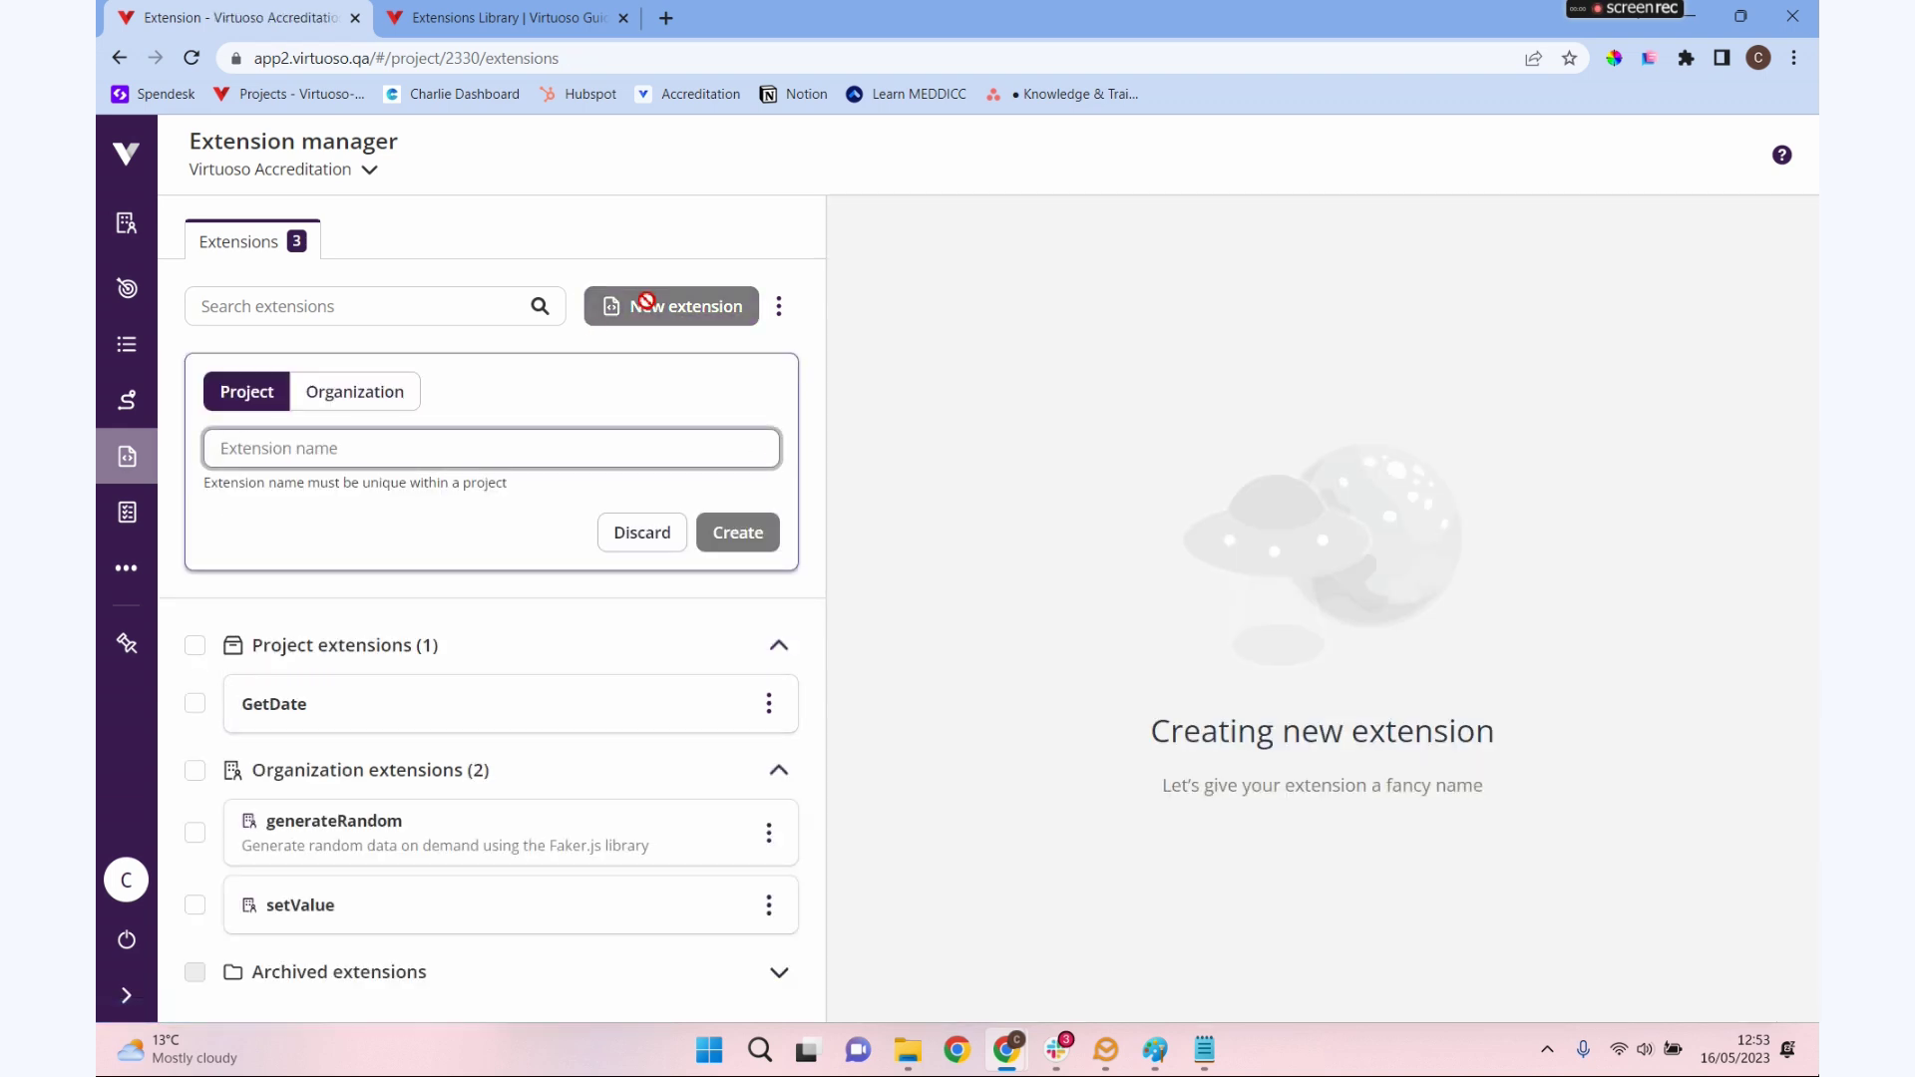
pyautogui.write('AutoDate')
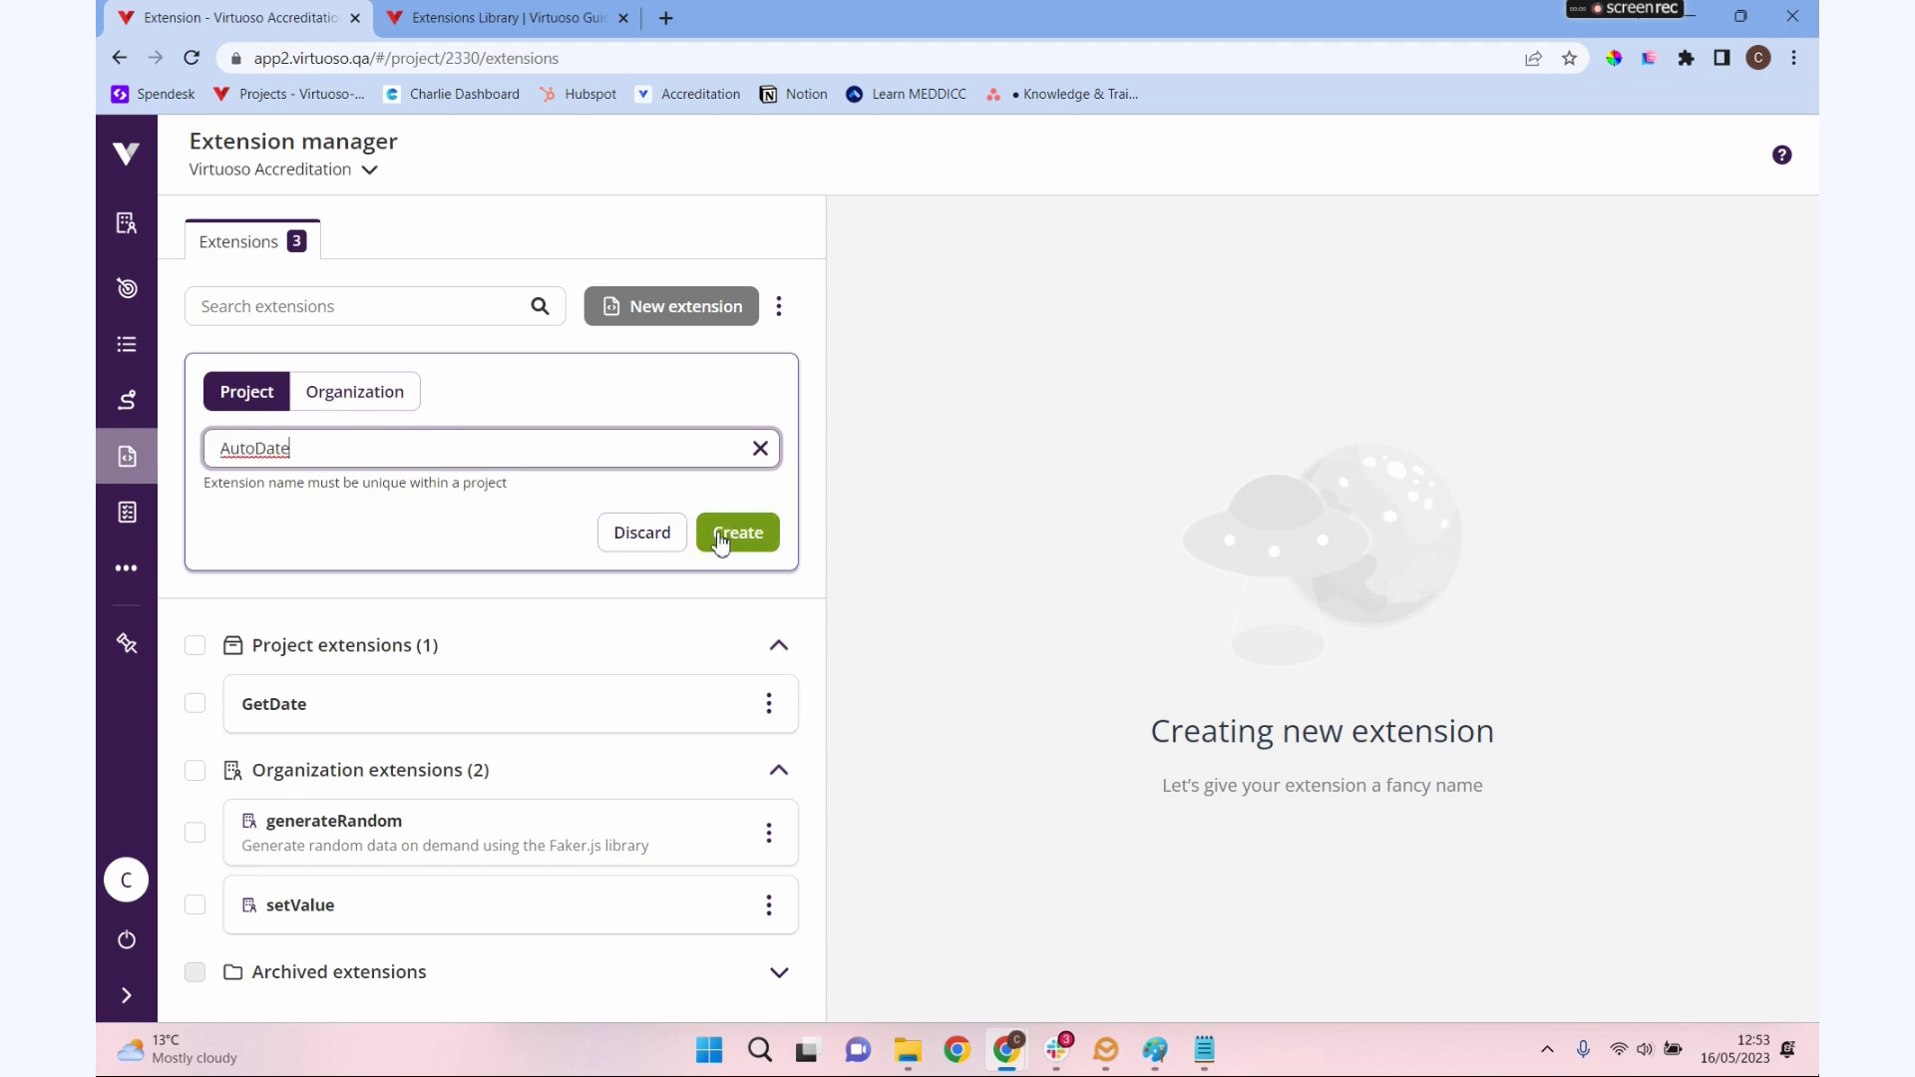
pyautogui.click(735, 532)
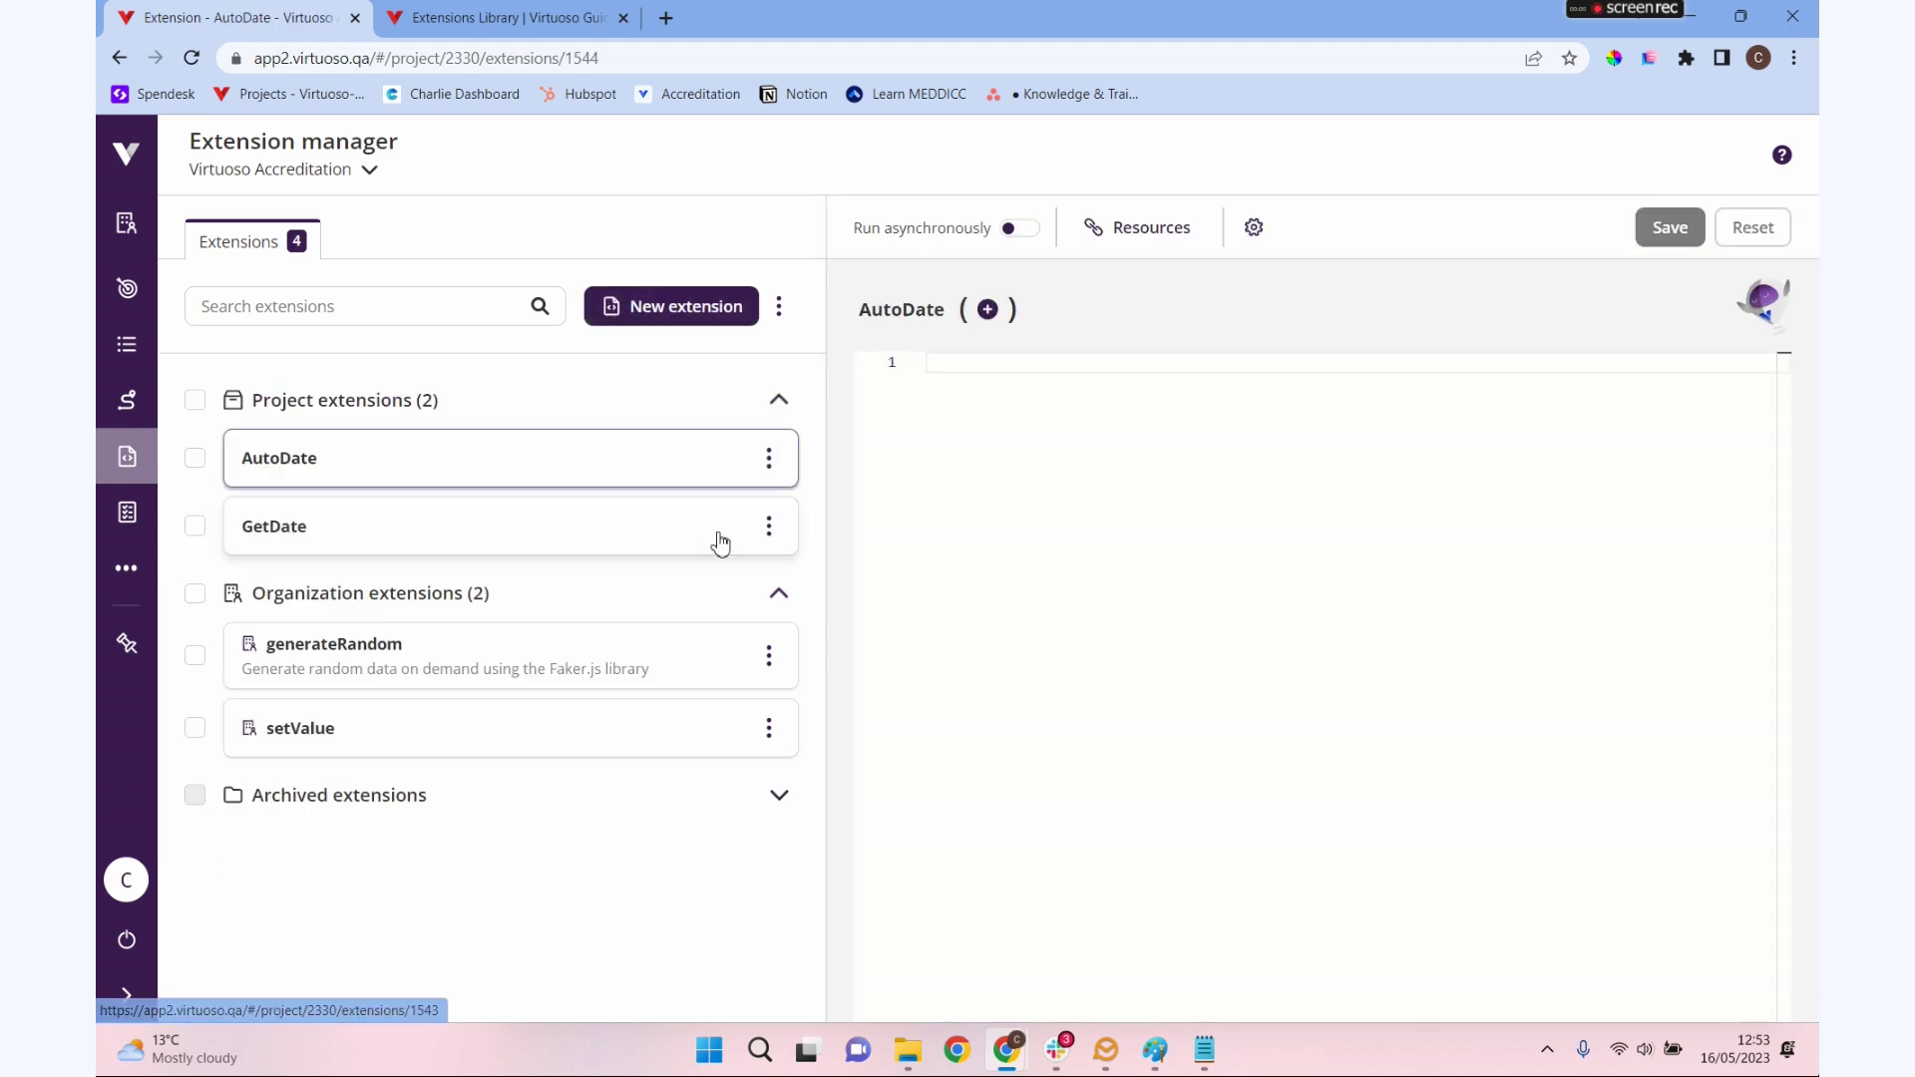
# Step: Ask the AI assistant for a function returning today's date in ddmmyyyy format
pyautogui.click(1766, 304)
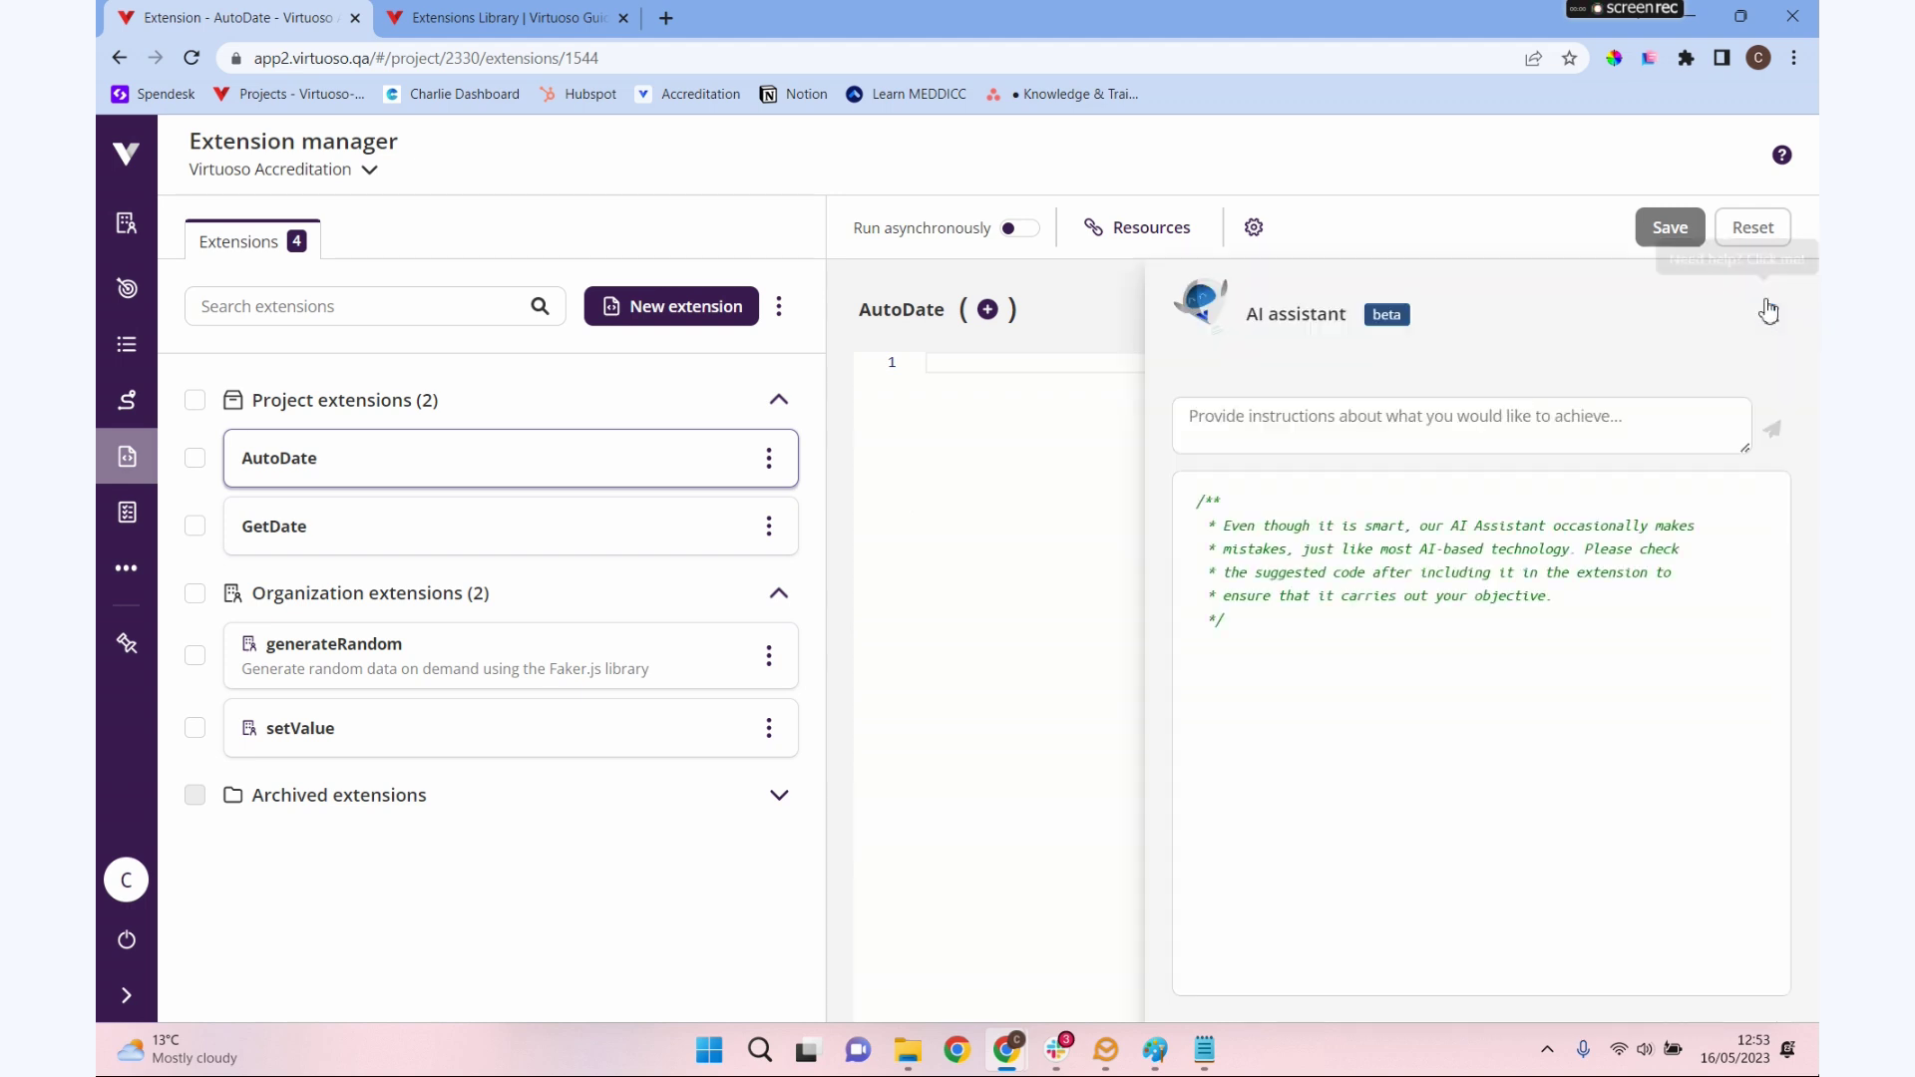
pyautogui.click(1263, 431)
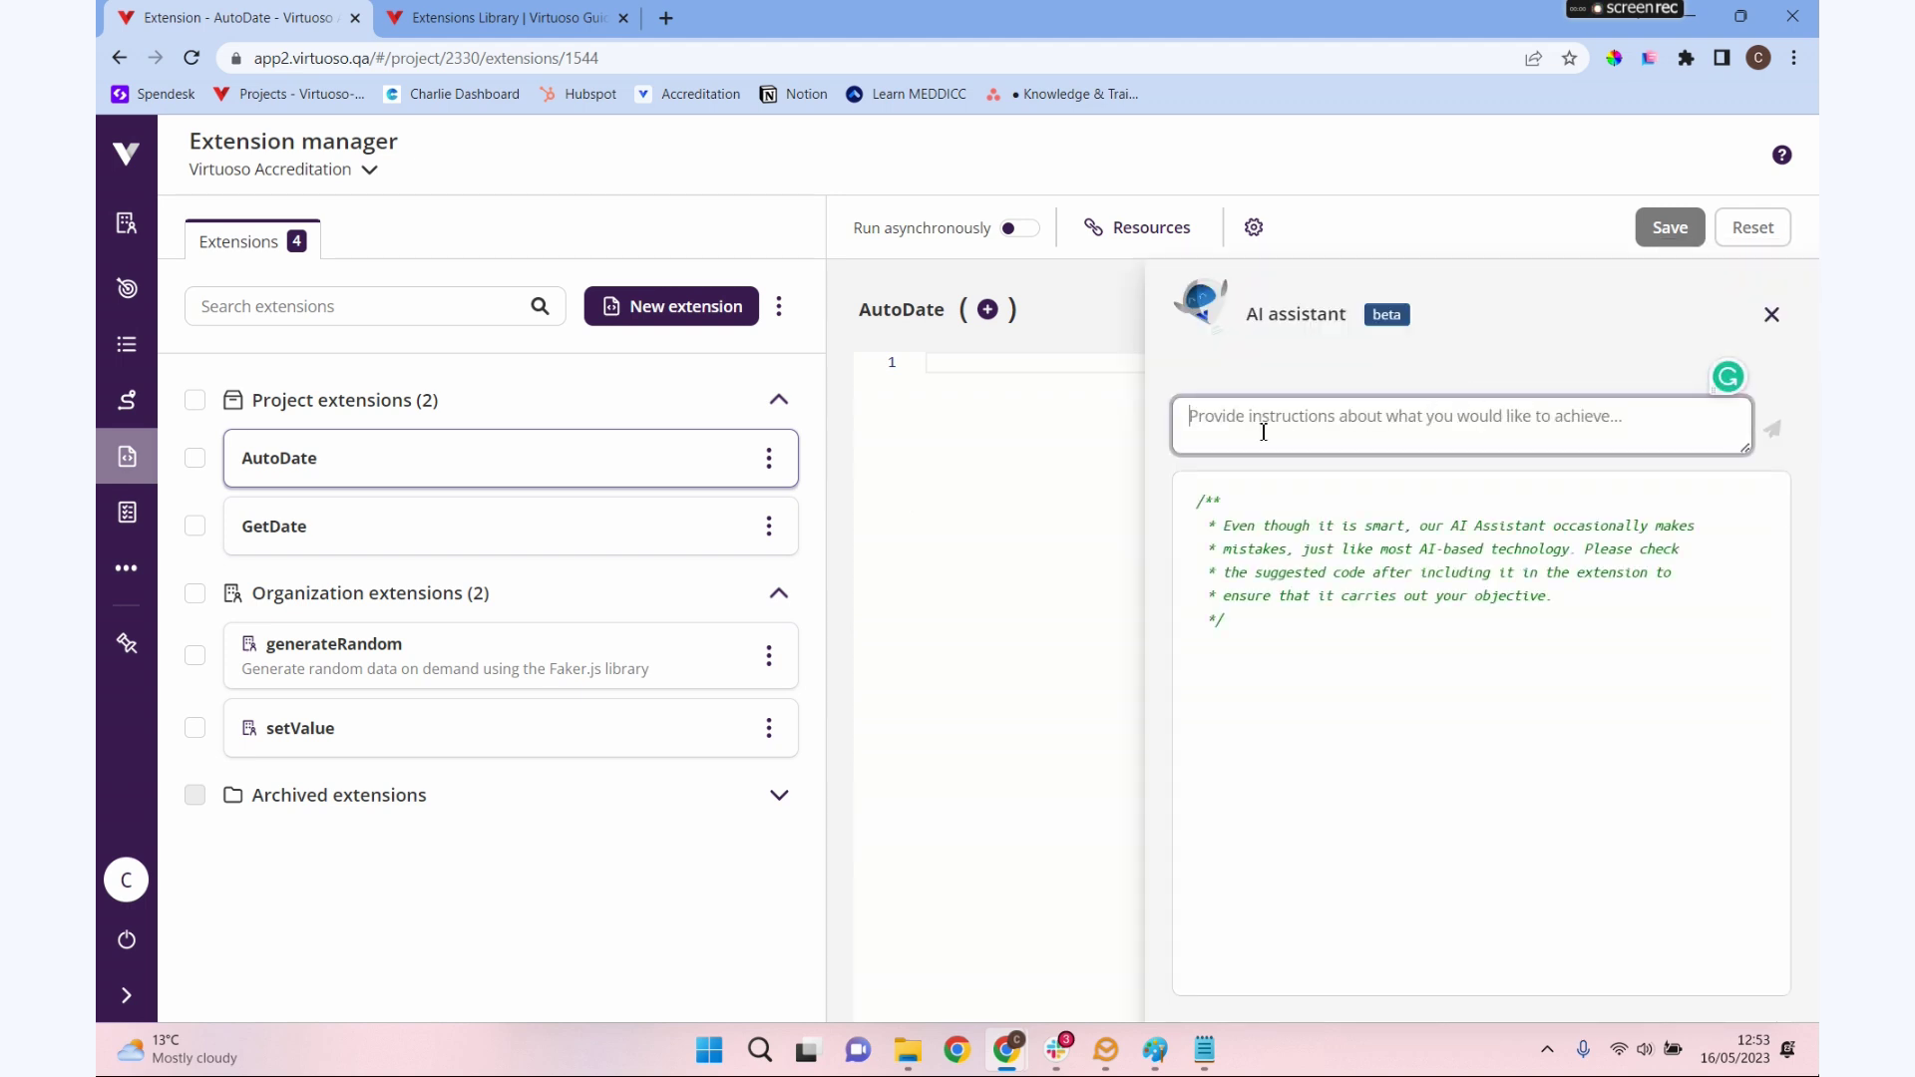
pyautogui.write('get to')
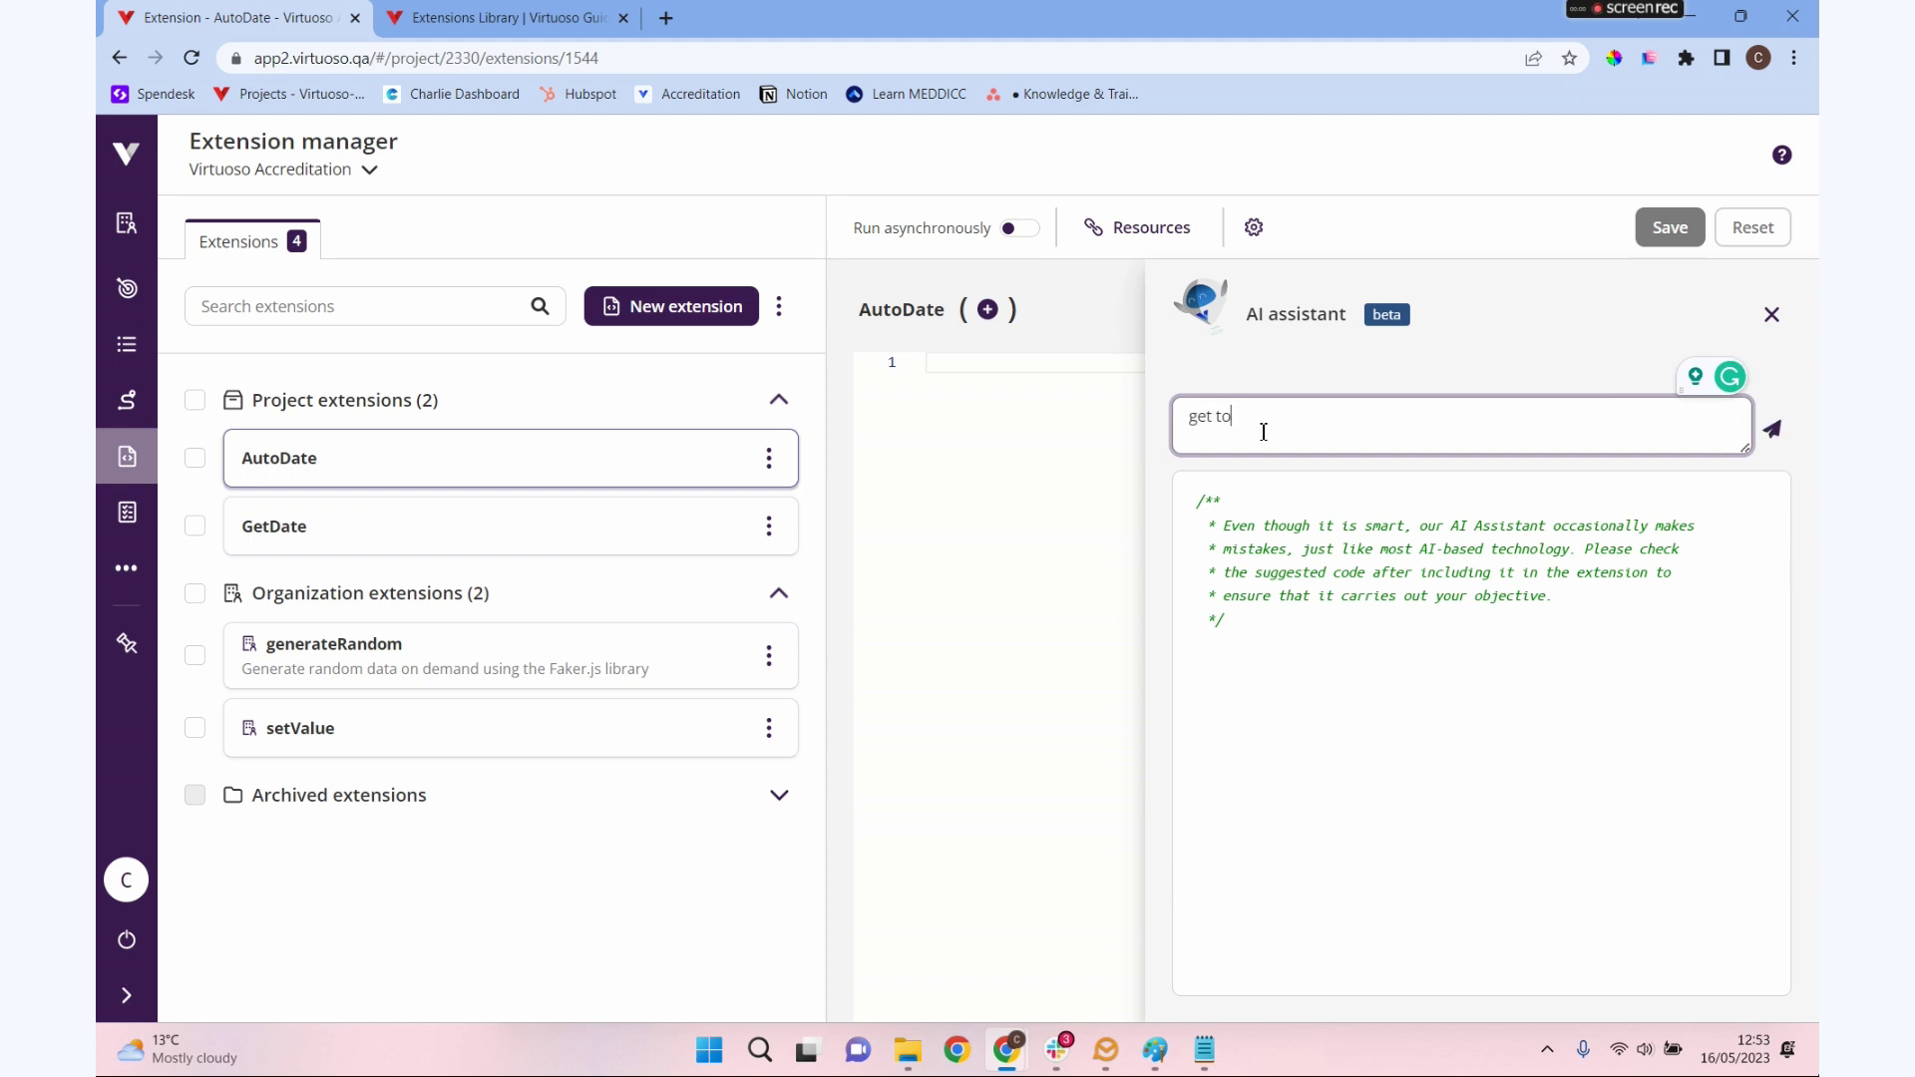
pyautogui.write('days date in t')
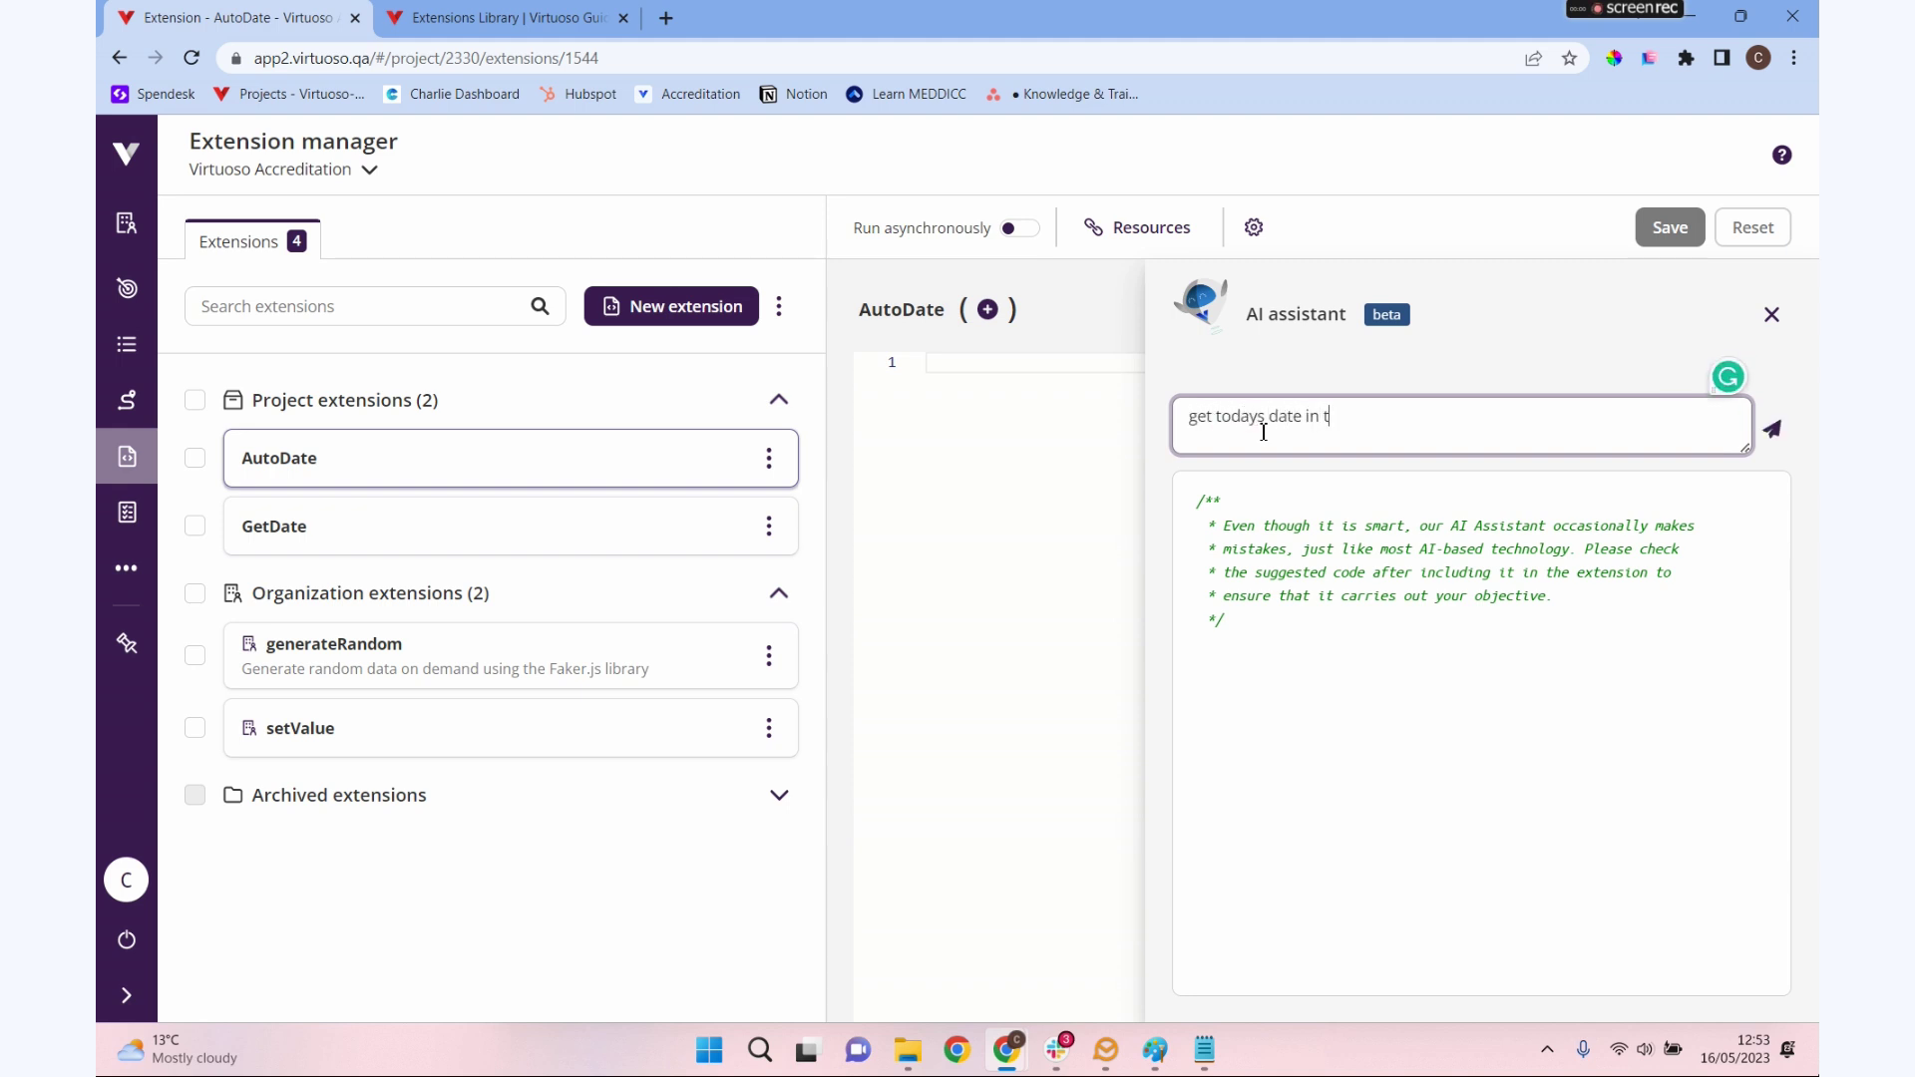
pyautogui.write('he format ddmmyyyy')
pyautogui.click(1773, 429)
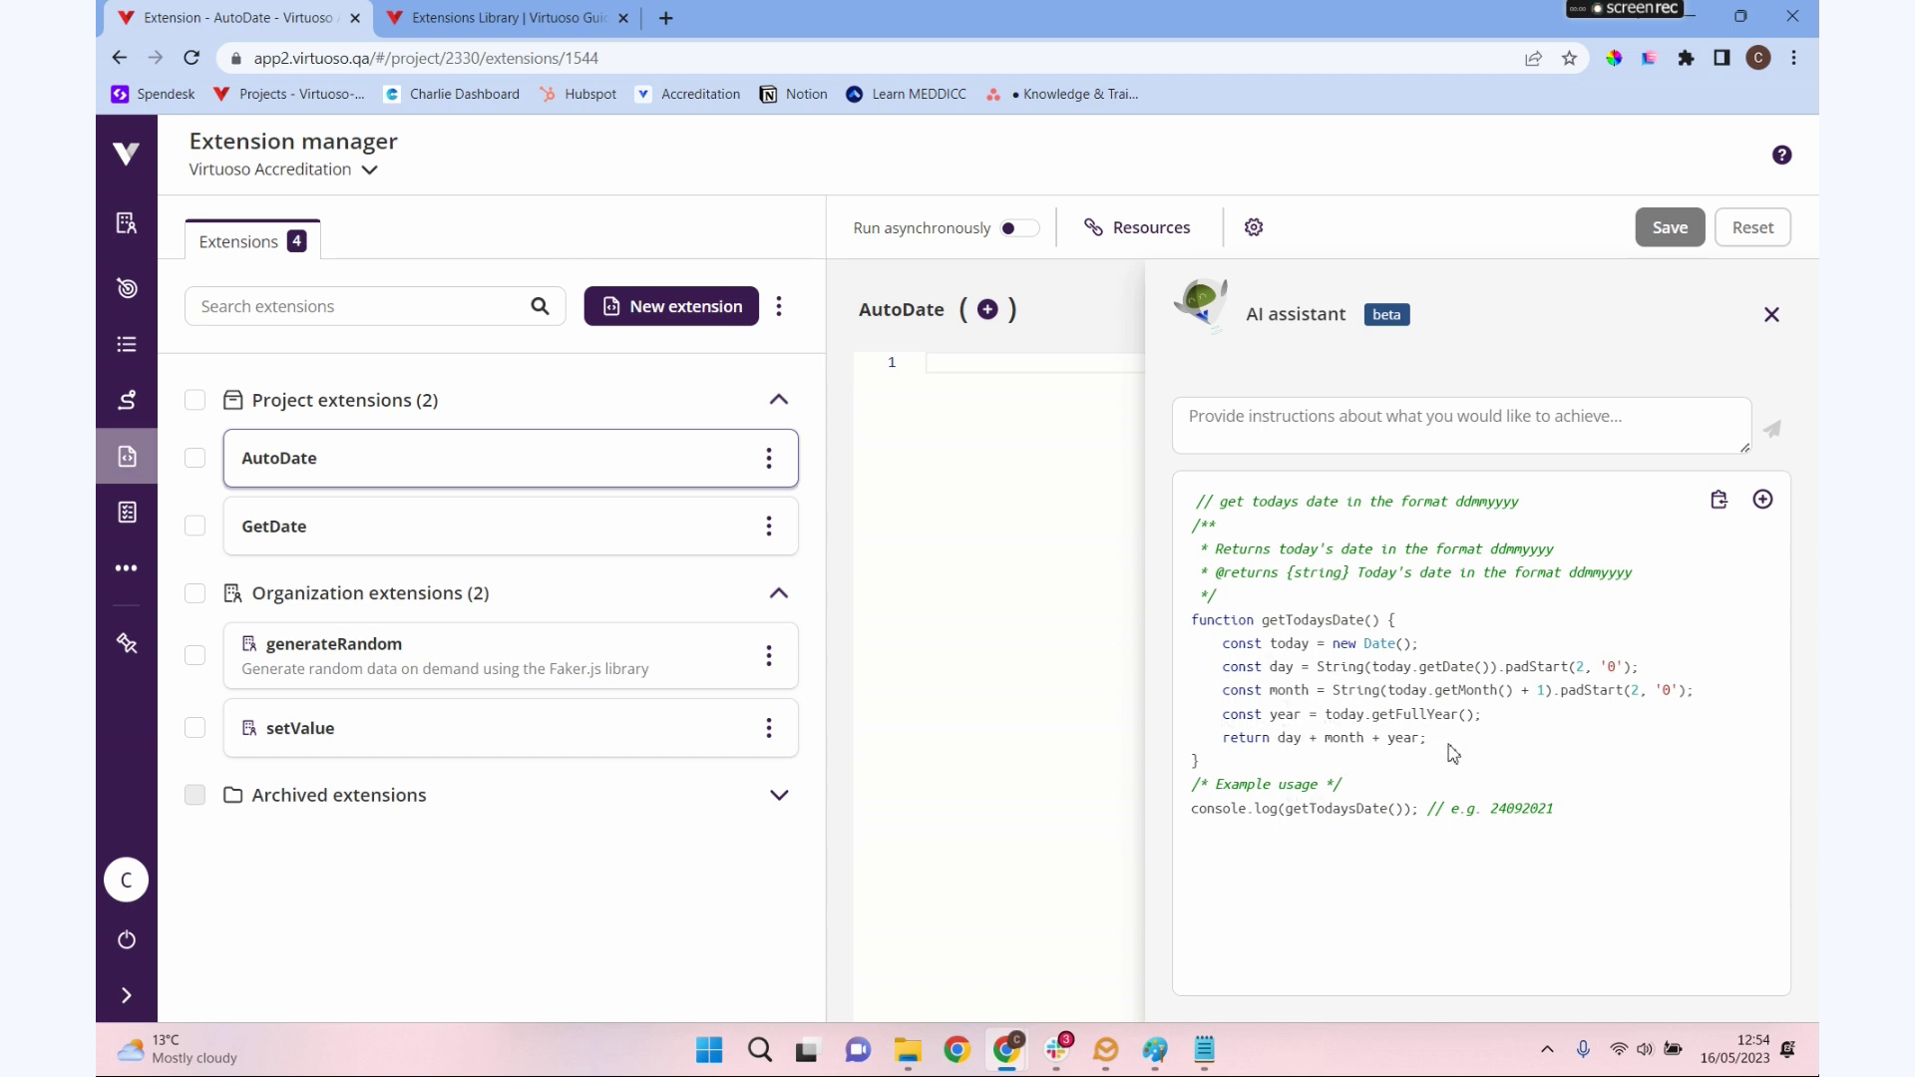
# Step: Paste the five-line function body into AutoDate and remove the indentation from lines 2-5
pyautogui.moveTo(1443, 750); pyautogui.dragTo(1225, 643)
pyautogui.hotkey('ctrl', 'c')
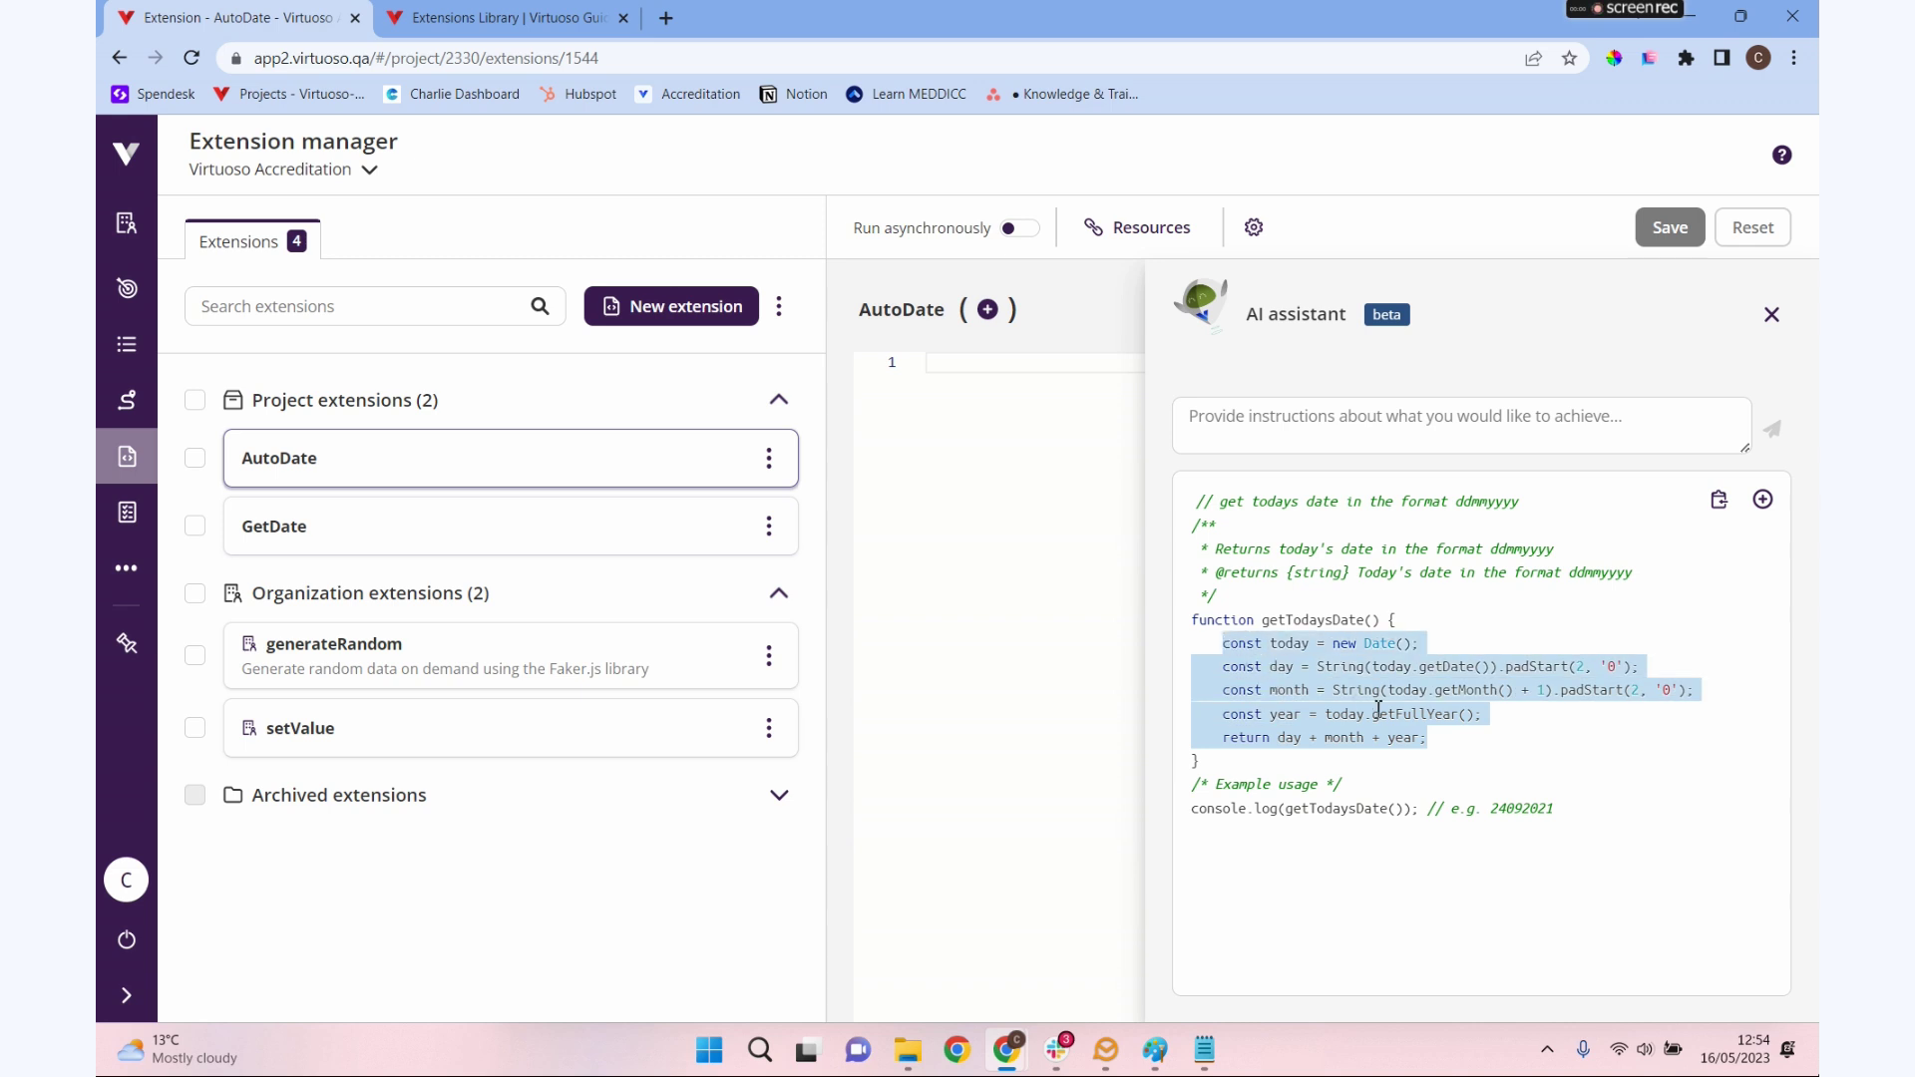
pyautogui.click(997, 372)
pyautogui.hotkey('ctrl', 'v')
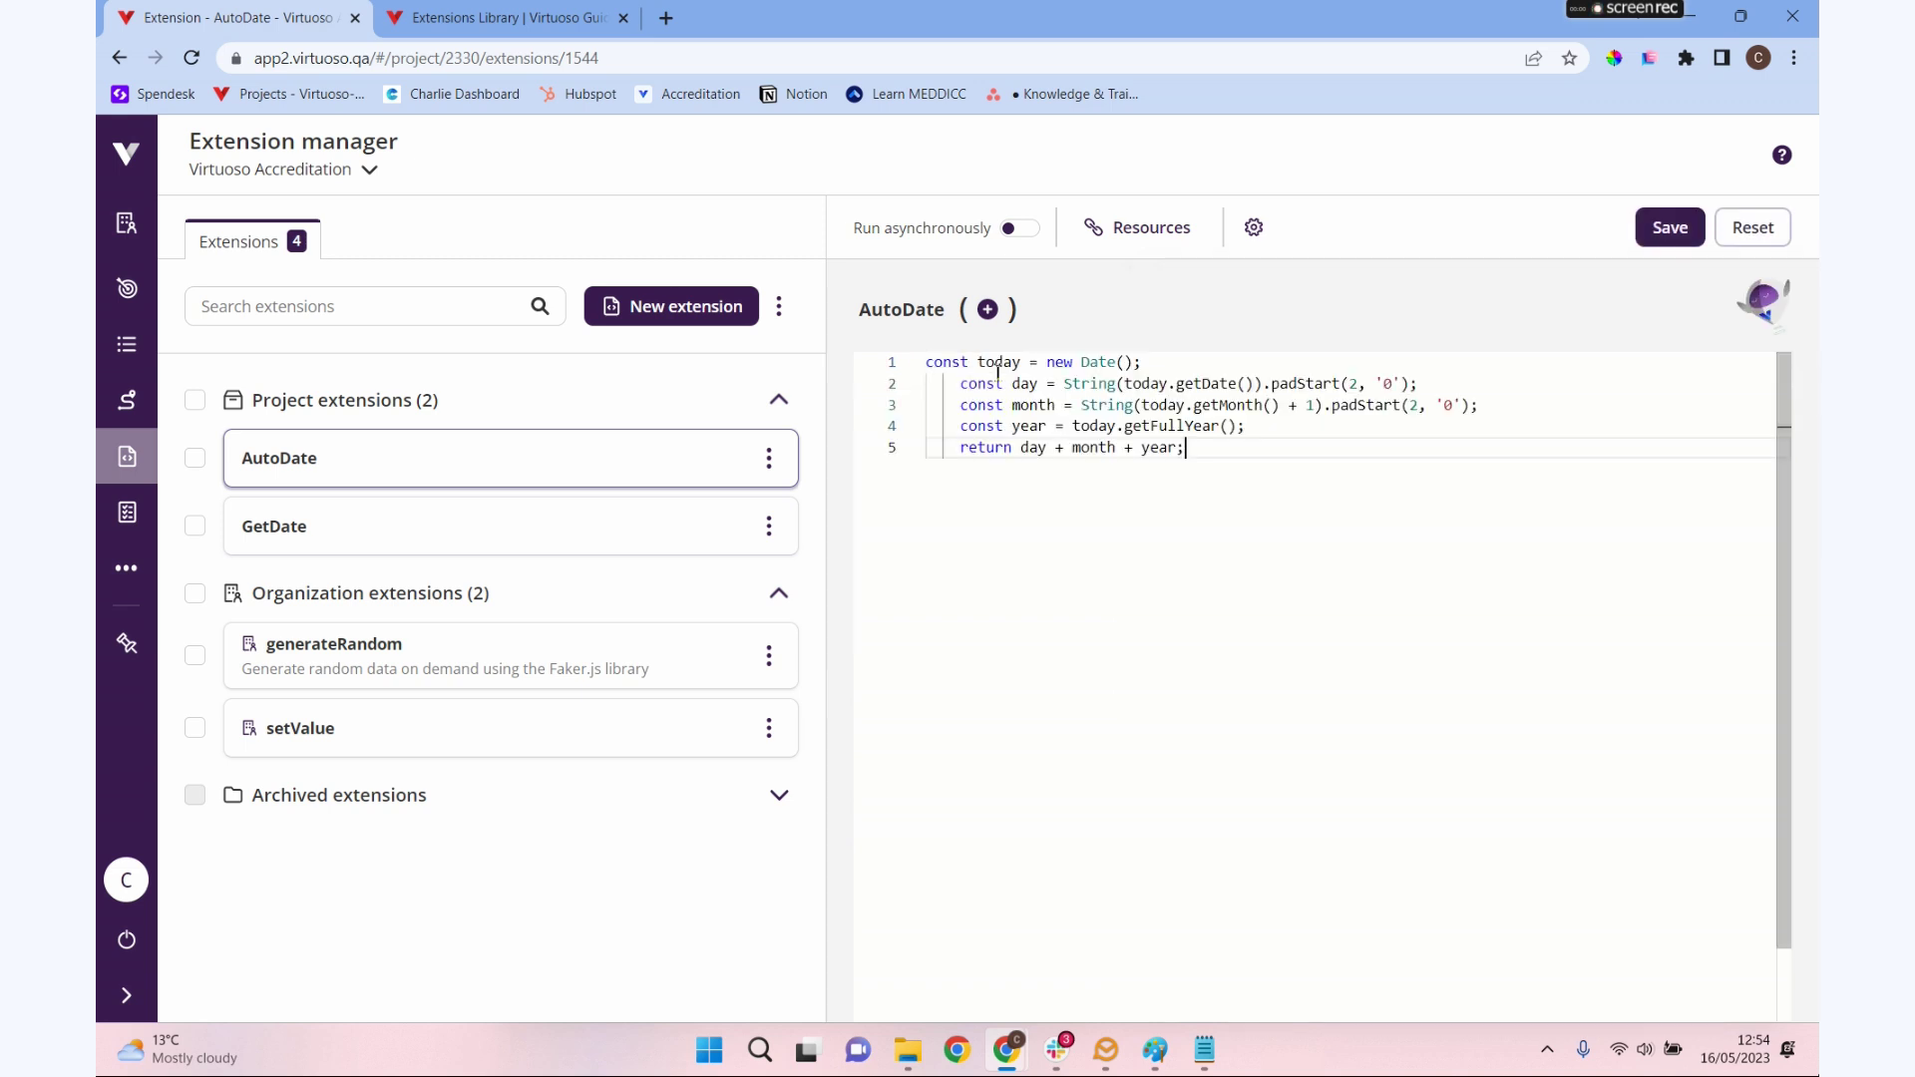
pyautogui.click(962, 385)
pyautogui.press('BackSpace')
pyautogui.press('BackSpace')
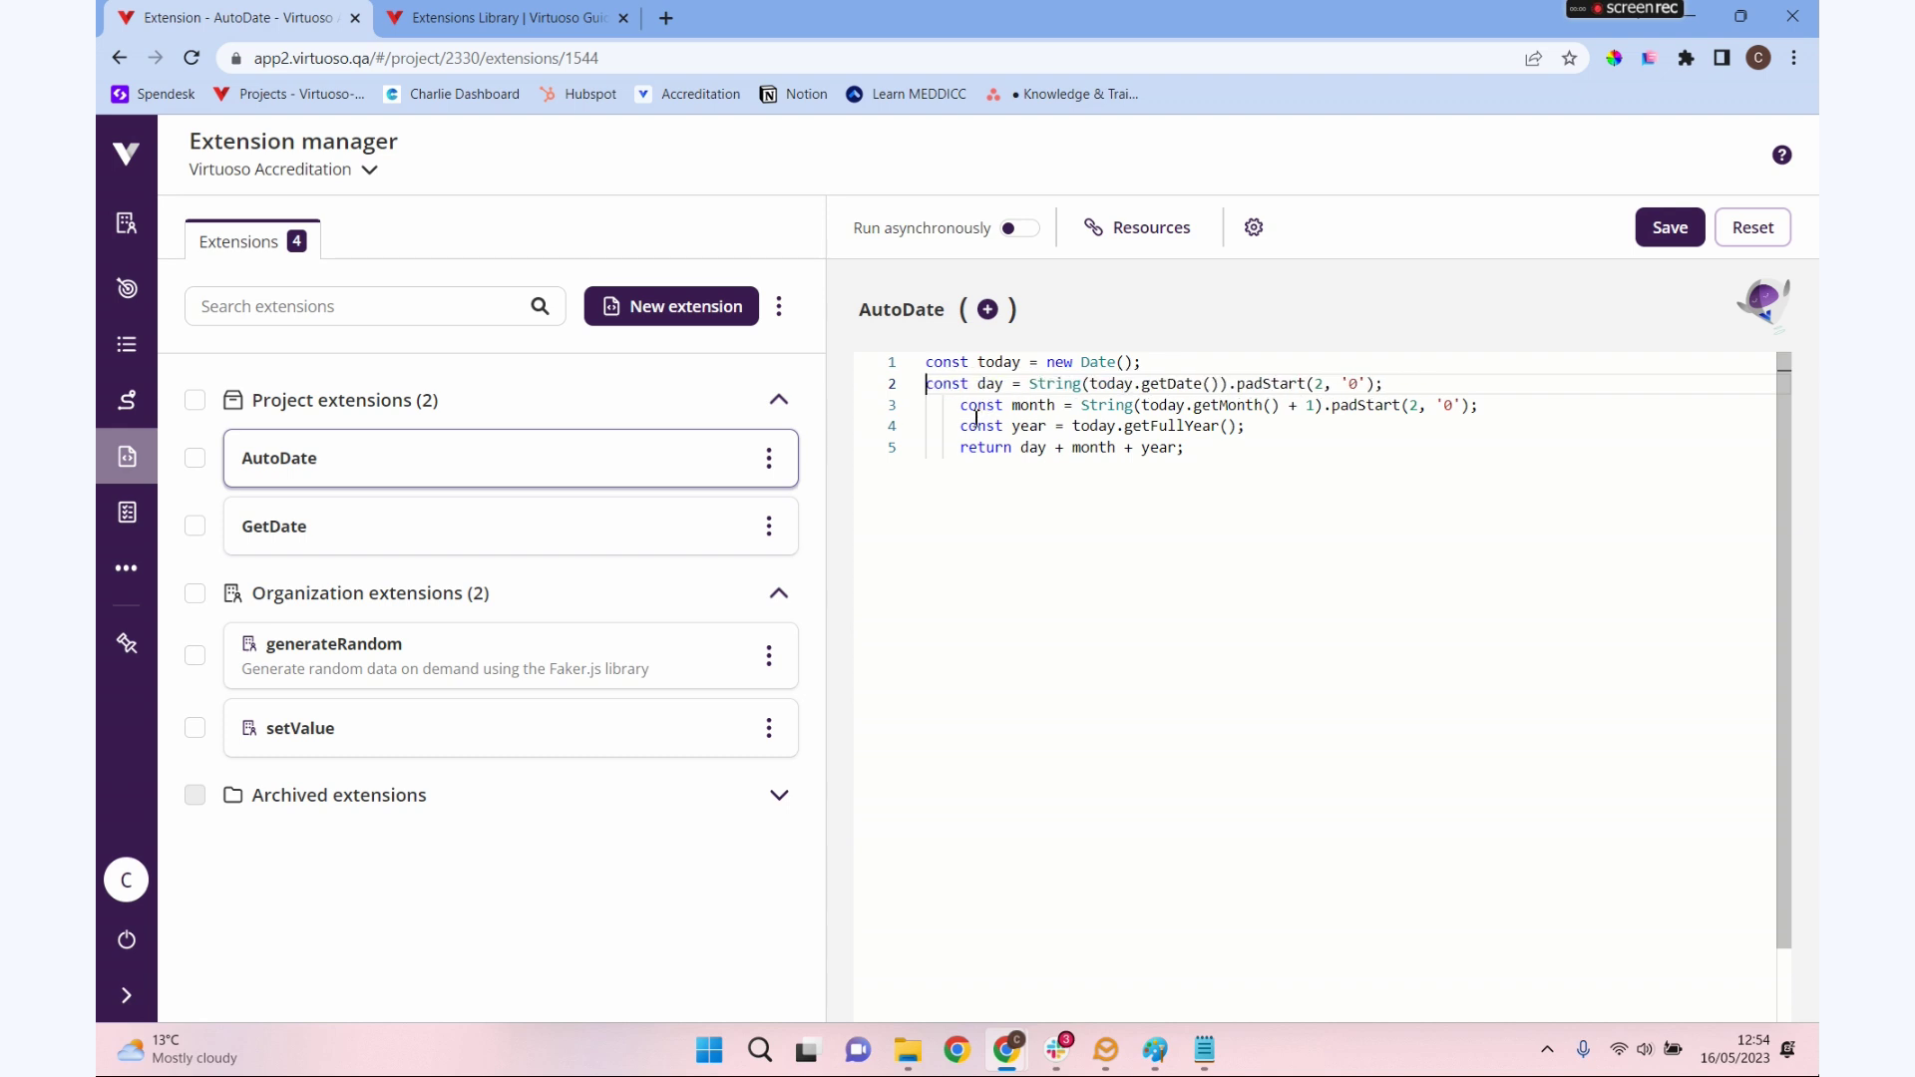
pyautogui.click(963, 407)
pyautogui.press('BackSpace')
pyautogui.press('BackSpace')
pyautogui.click(961, 426)
pyautogui.press('BackSpace')
pyautogui.press('BackSpace')
pyautogui.click(960, 449)
pyautogui.press('BackSpace')
pyautogui.press('BackSpace')
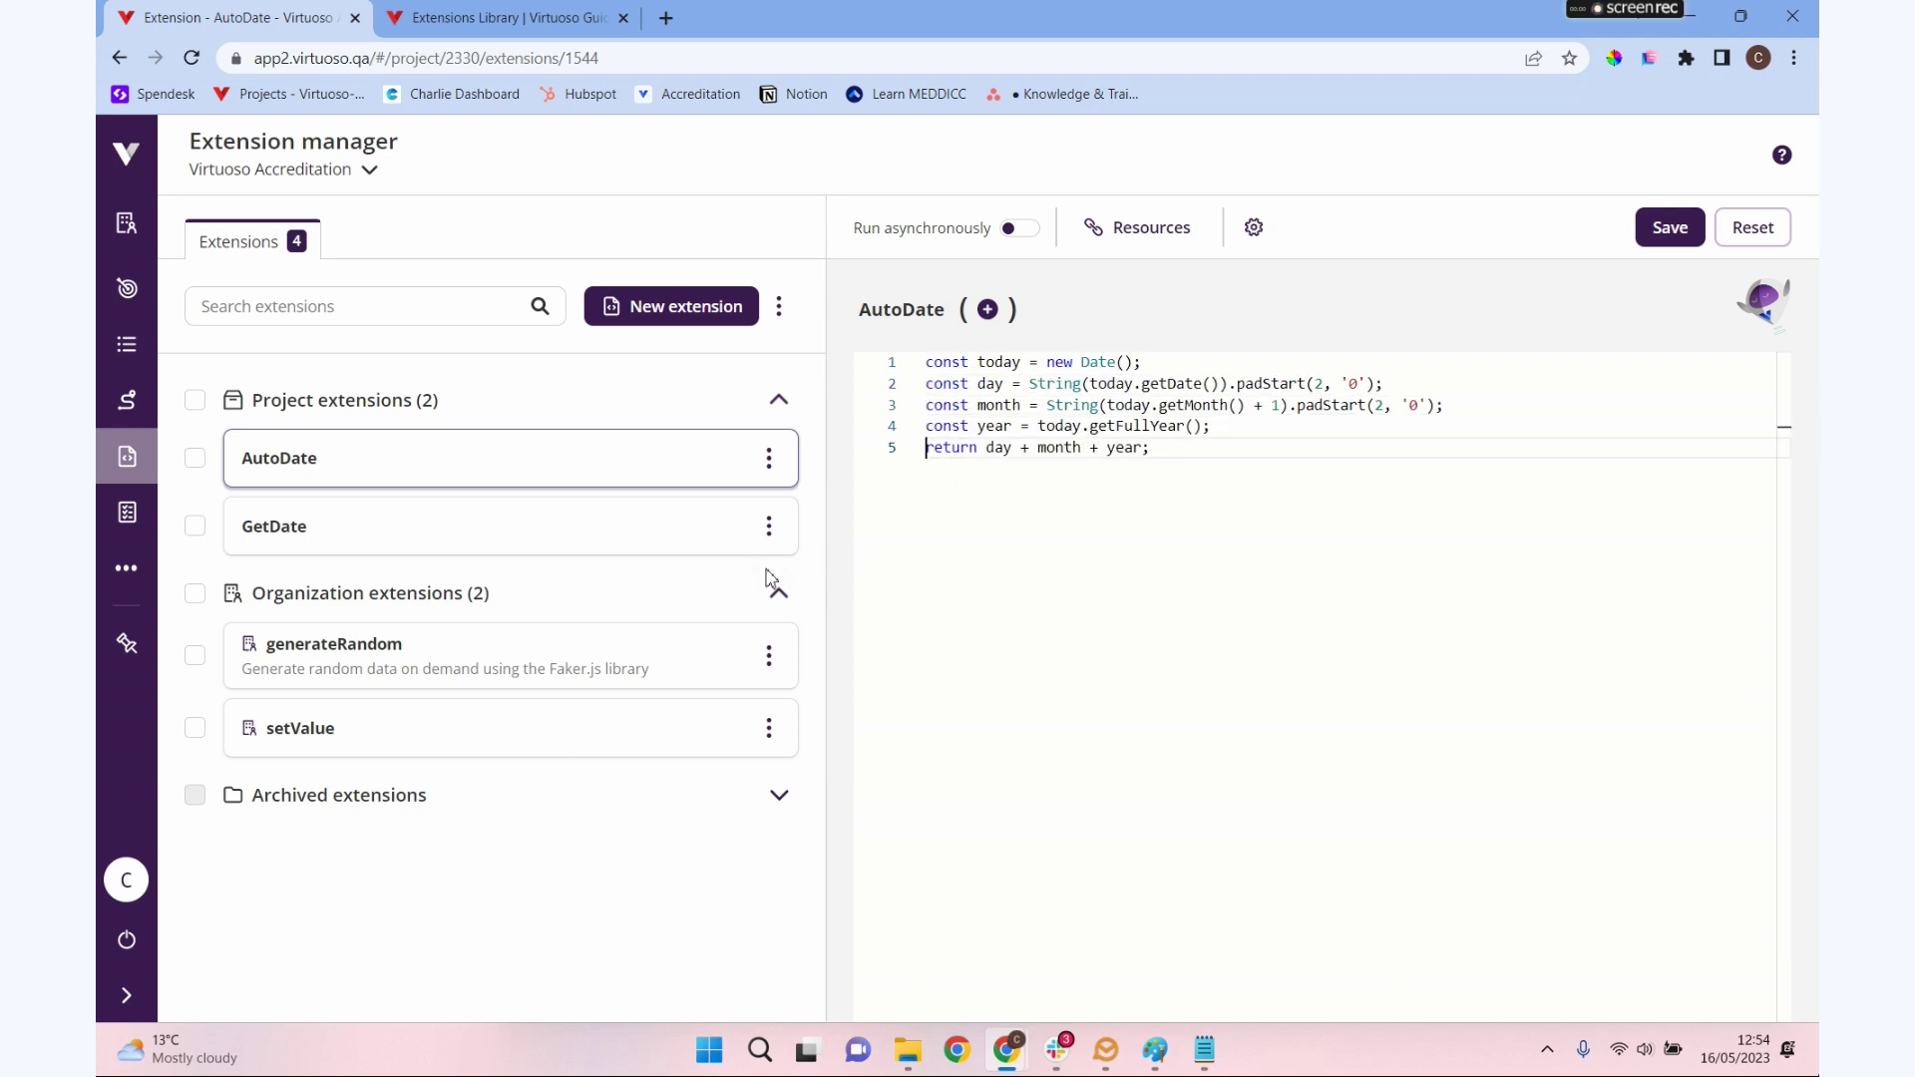
# Step: Save AutoDate, compare against GetDate's code, then return to AutoDate
pyautogui.click(1666, 226)
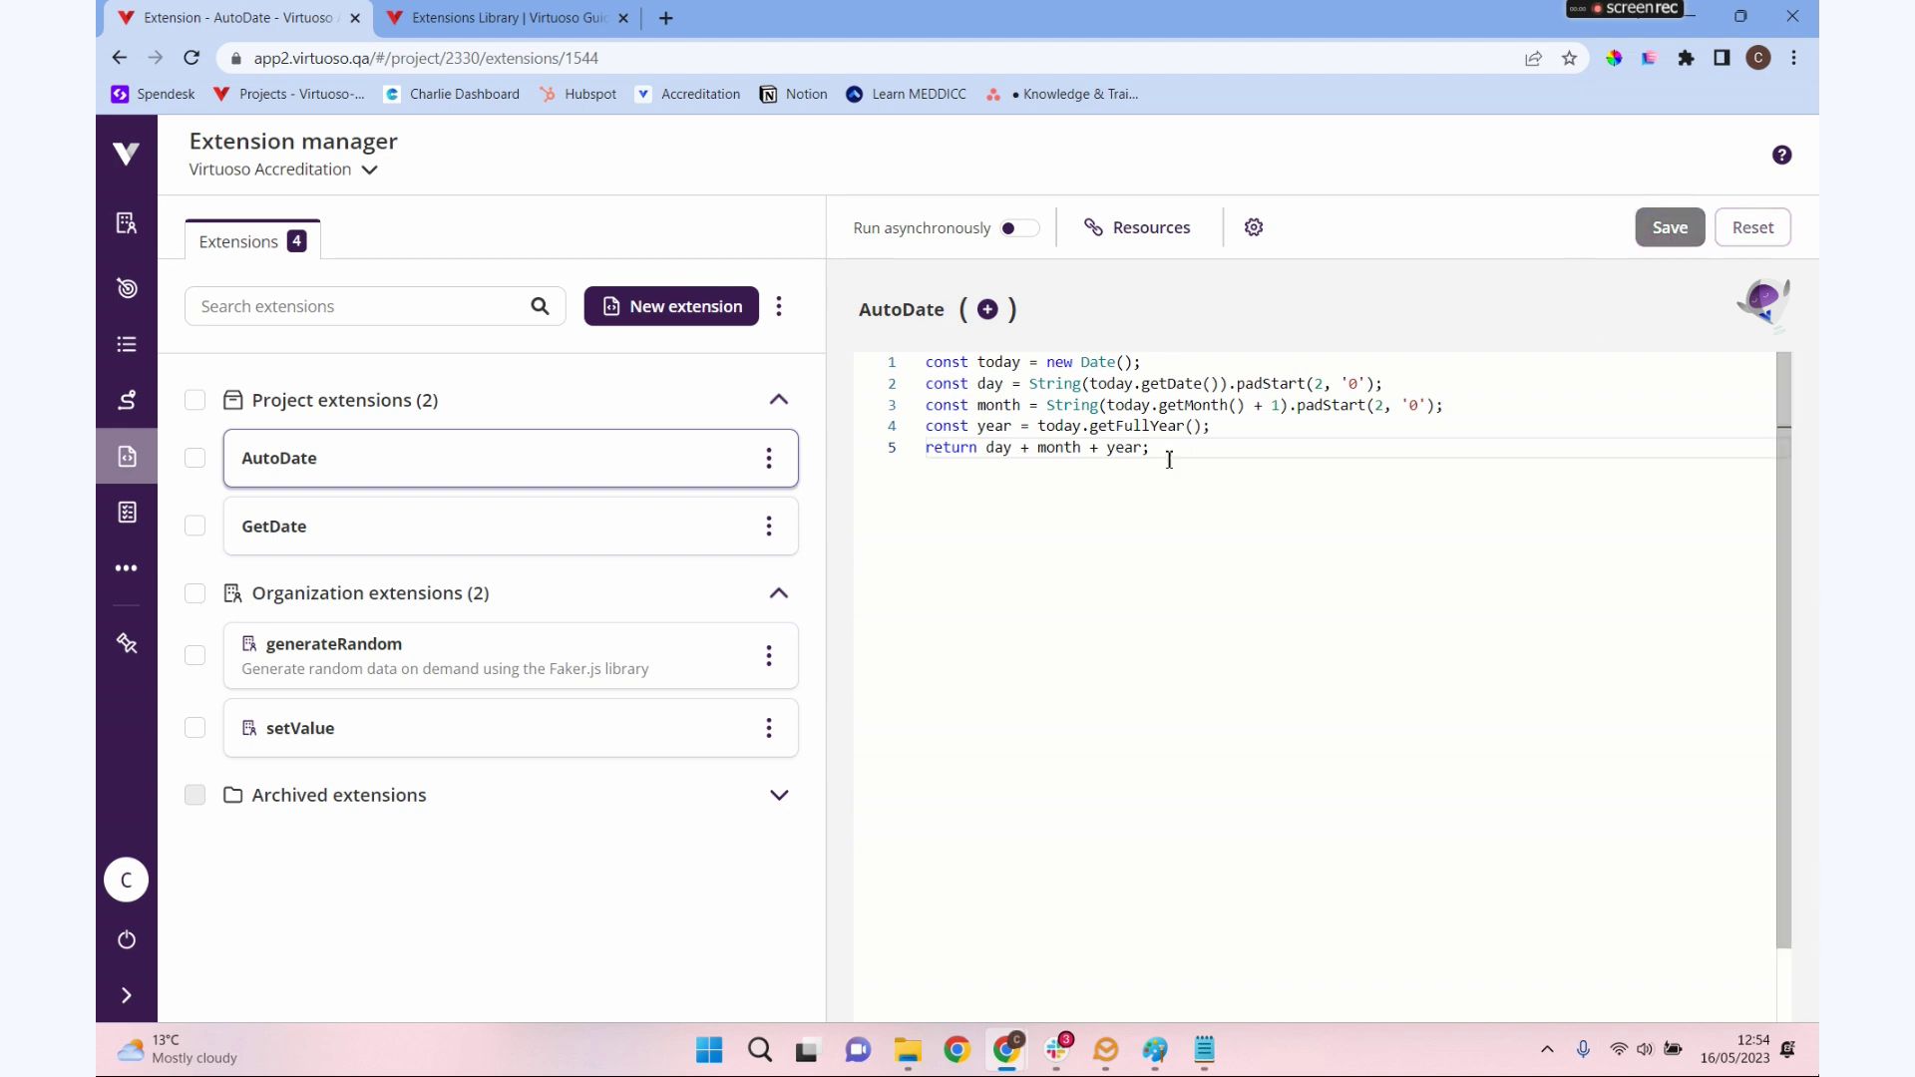
pyautogui.click(368, 541)
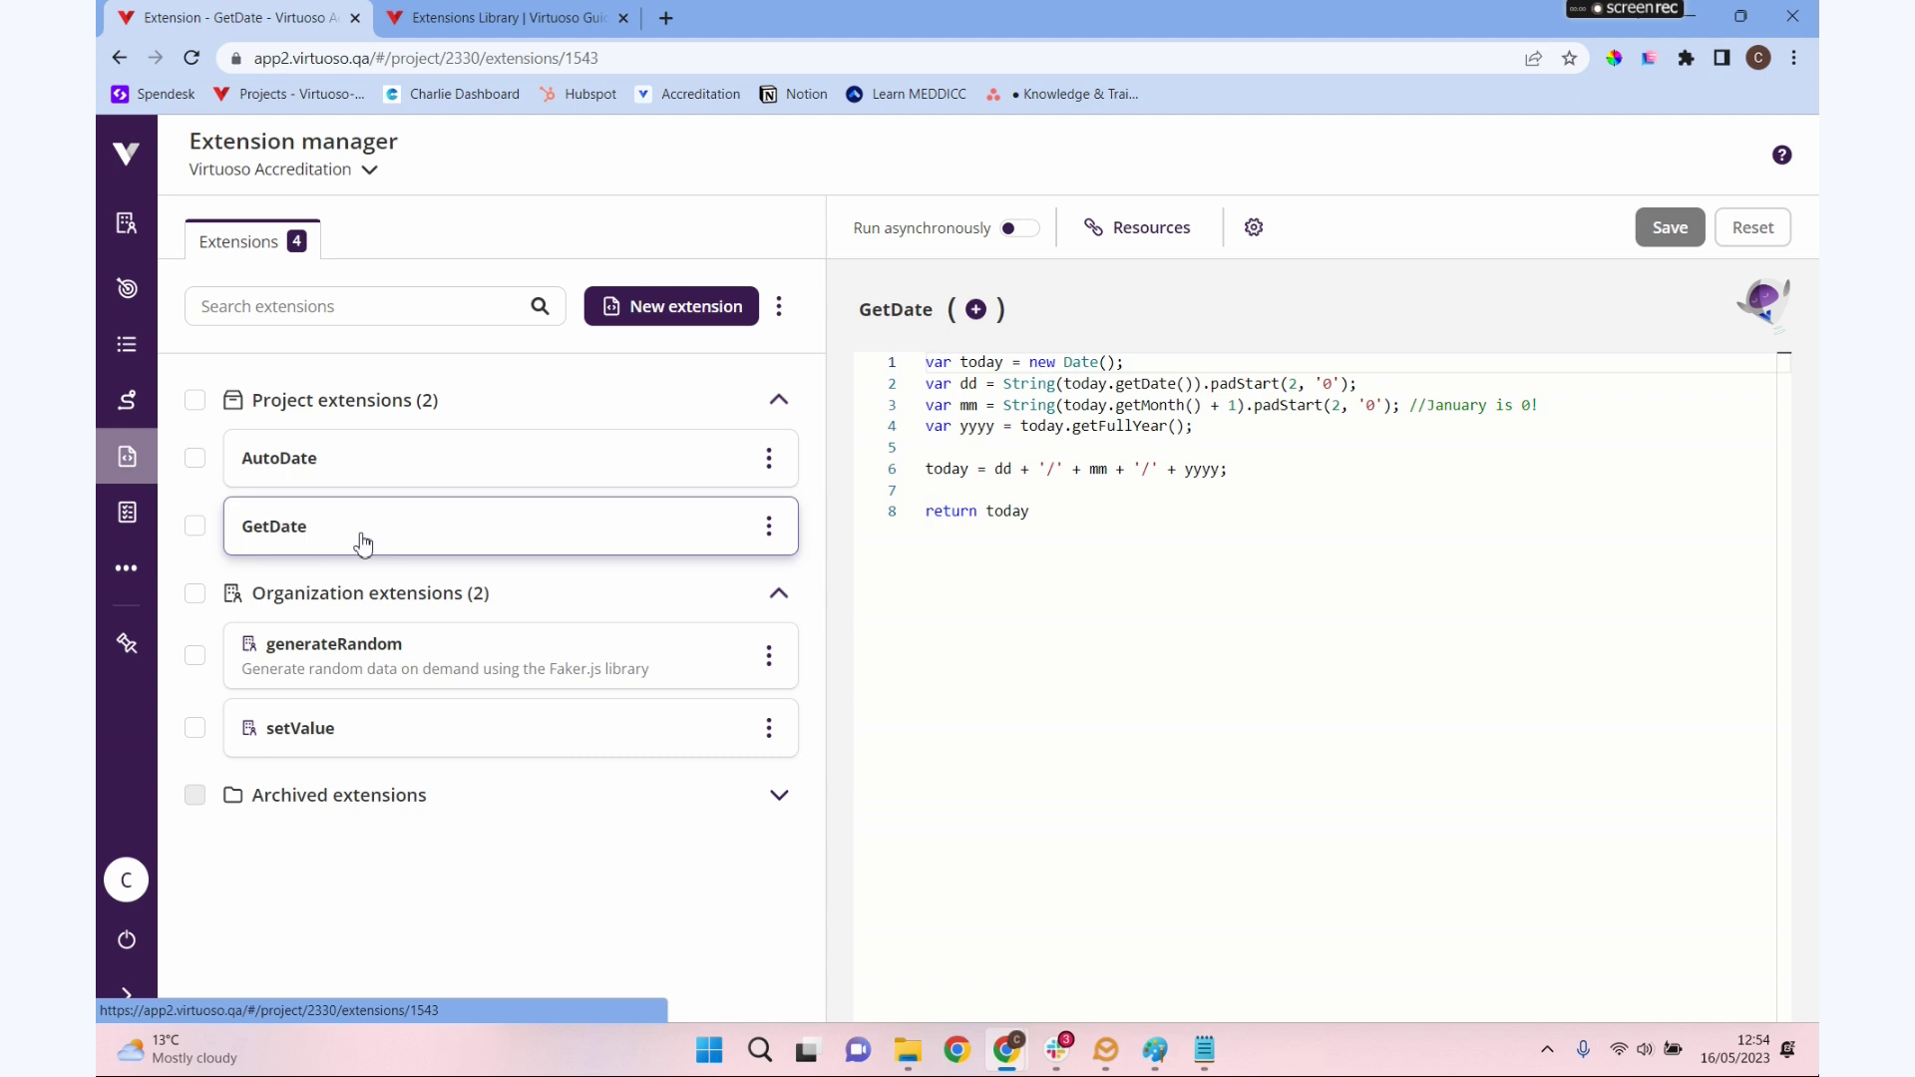
pyautogui.click(373, 469)
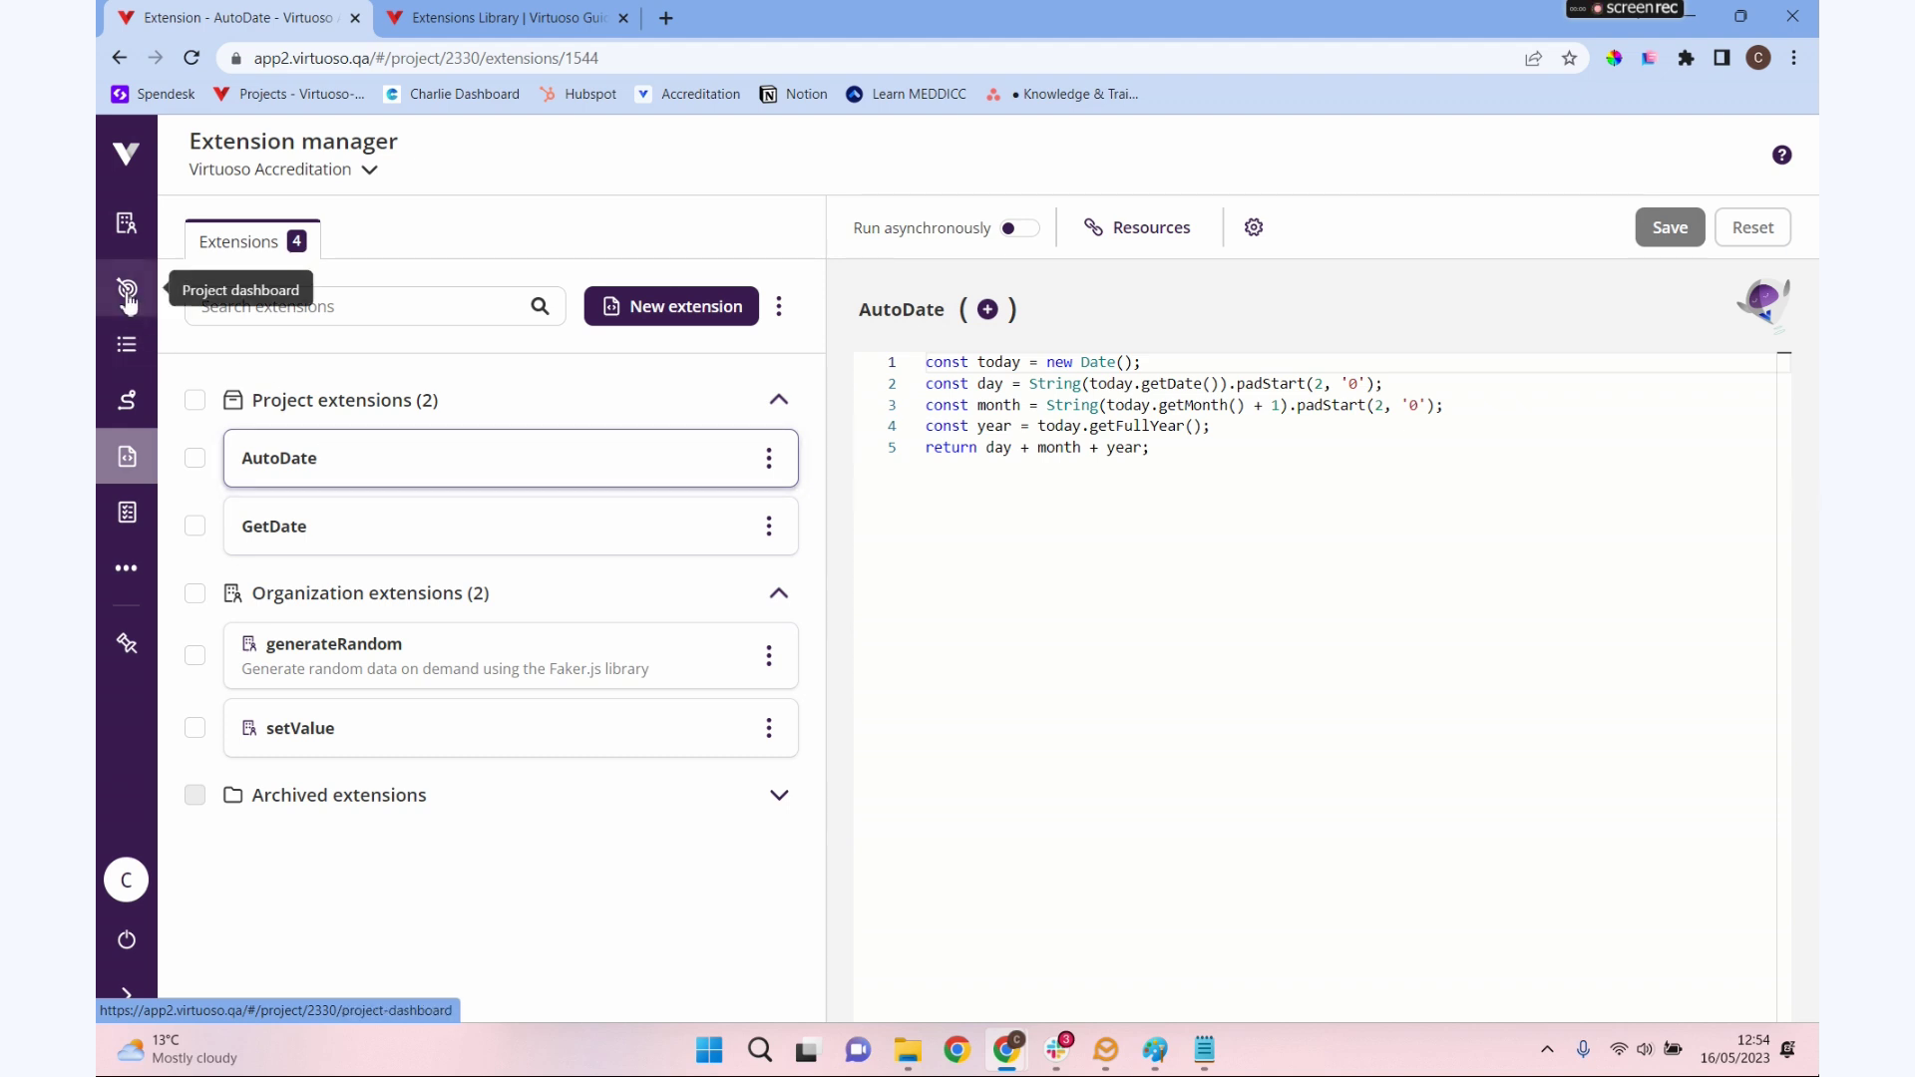
# Step: On the project dashboard, start a goal named Extensions with starting URL rocketshop.virtuoso.qa
pyautogui.click(127, 288)
pyautogui.click(1696, 298)
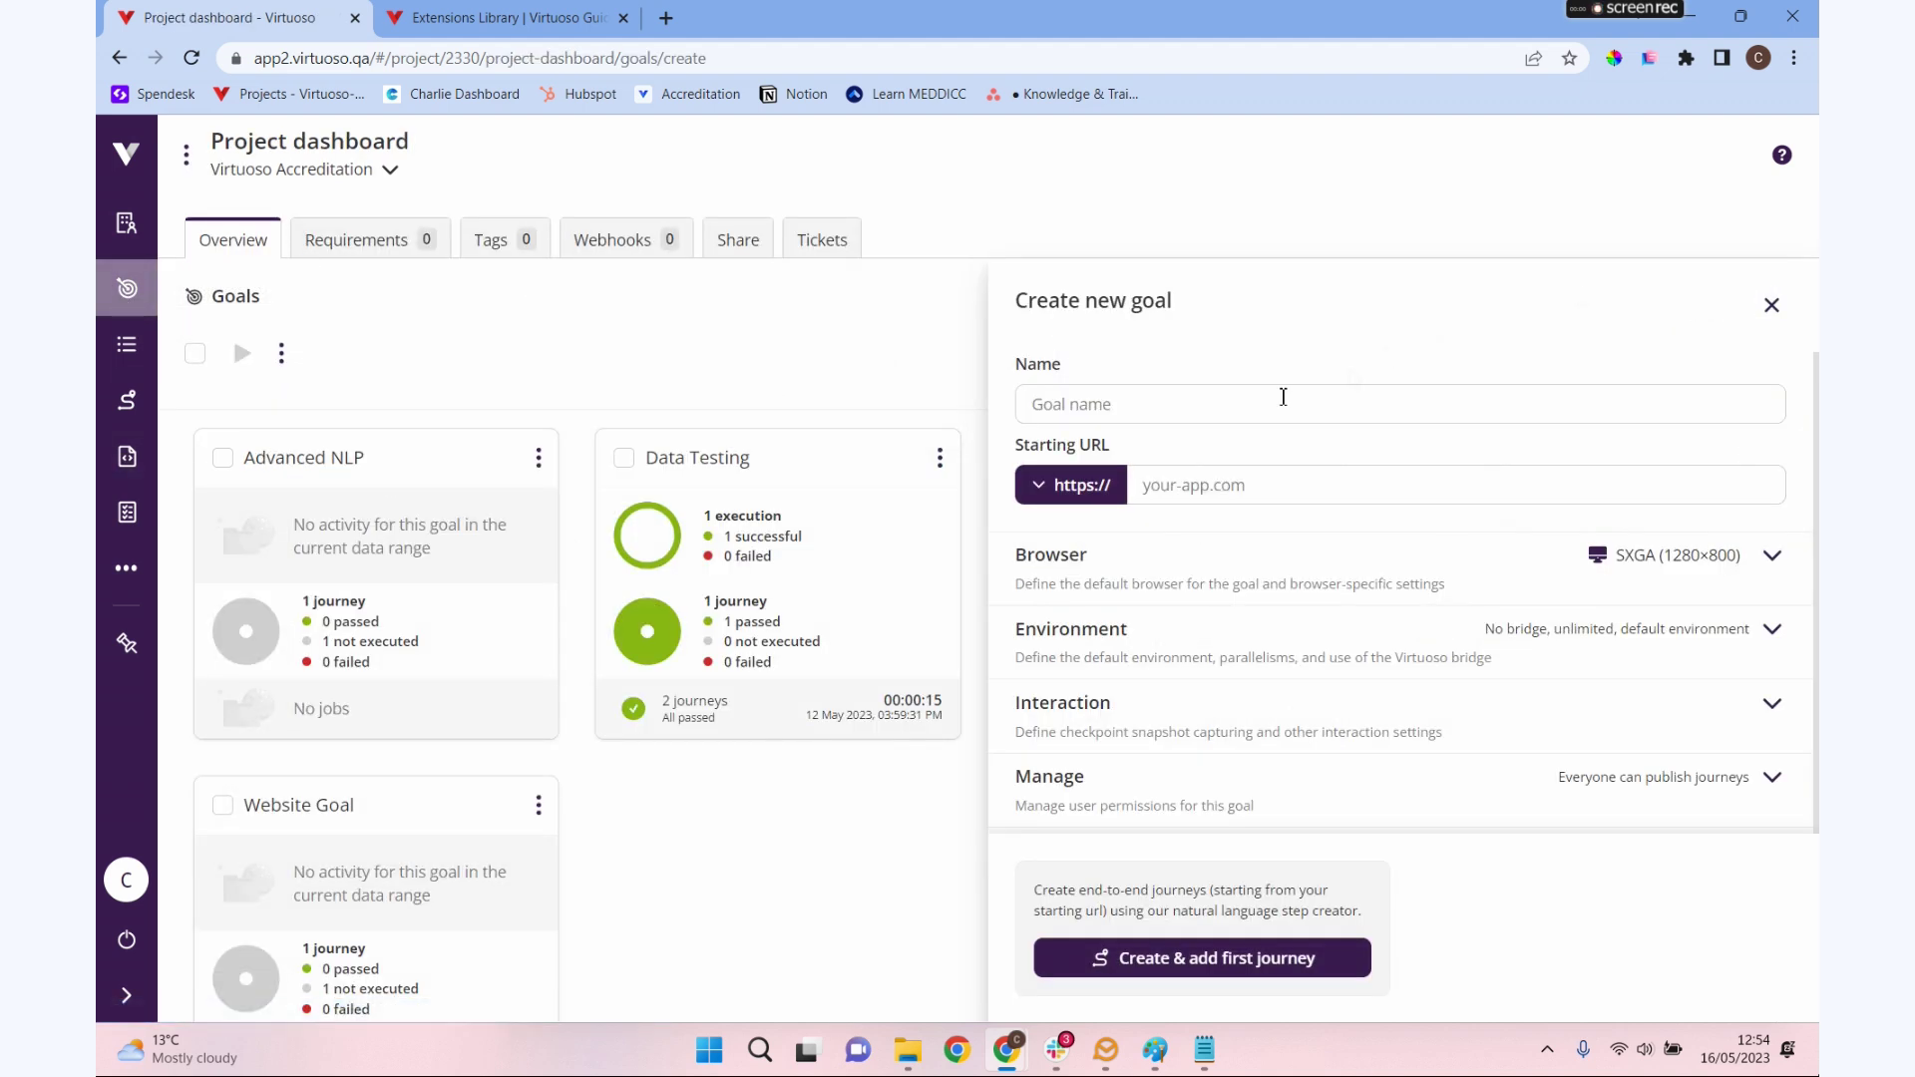
pyautogui.click(1230, 403)
pyautogui.write('Extensions')
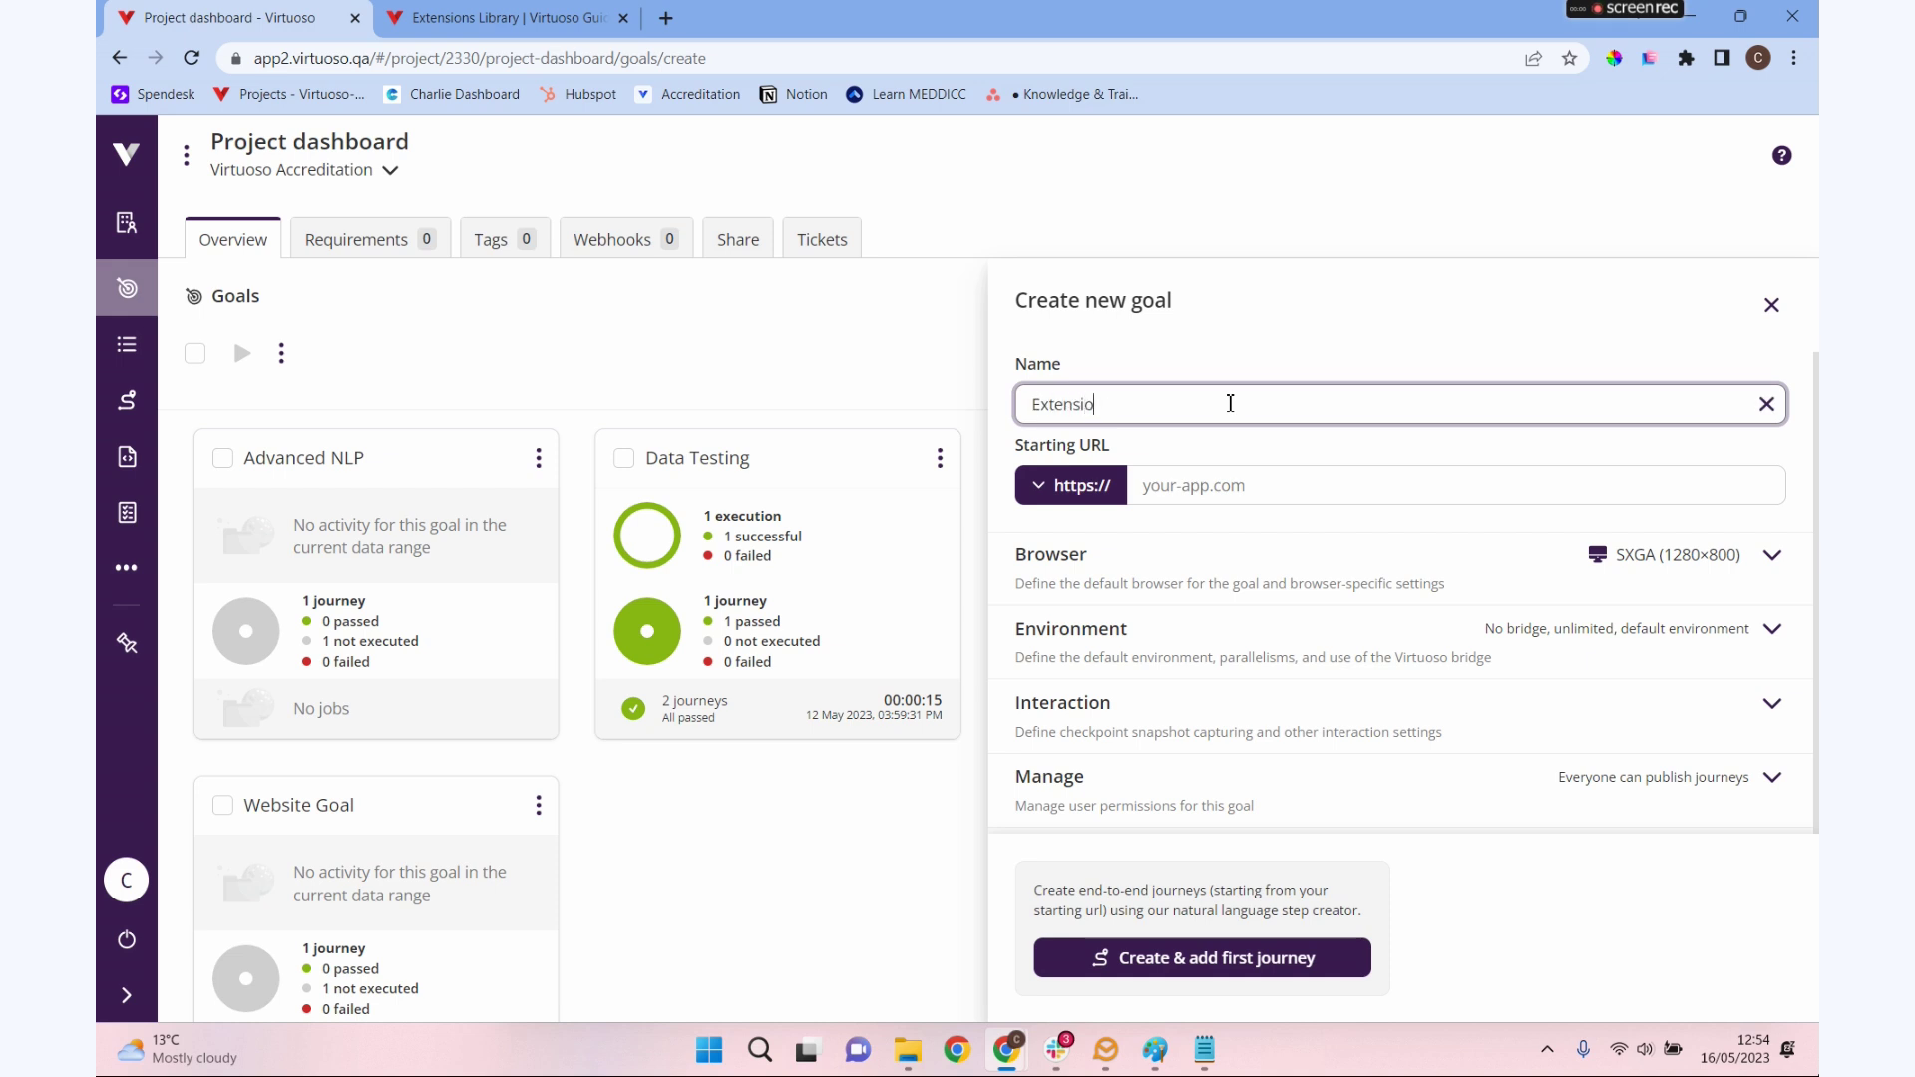
pyautogui.click(1201, 500)
pyautogui.write('rocketshop.virtuoso')
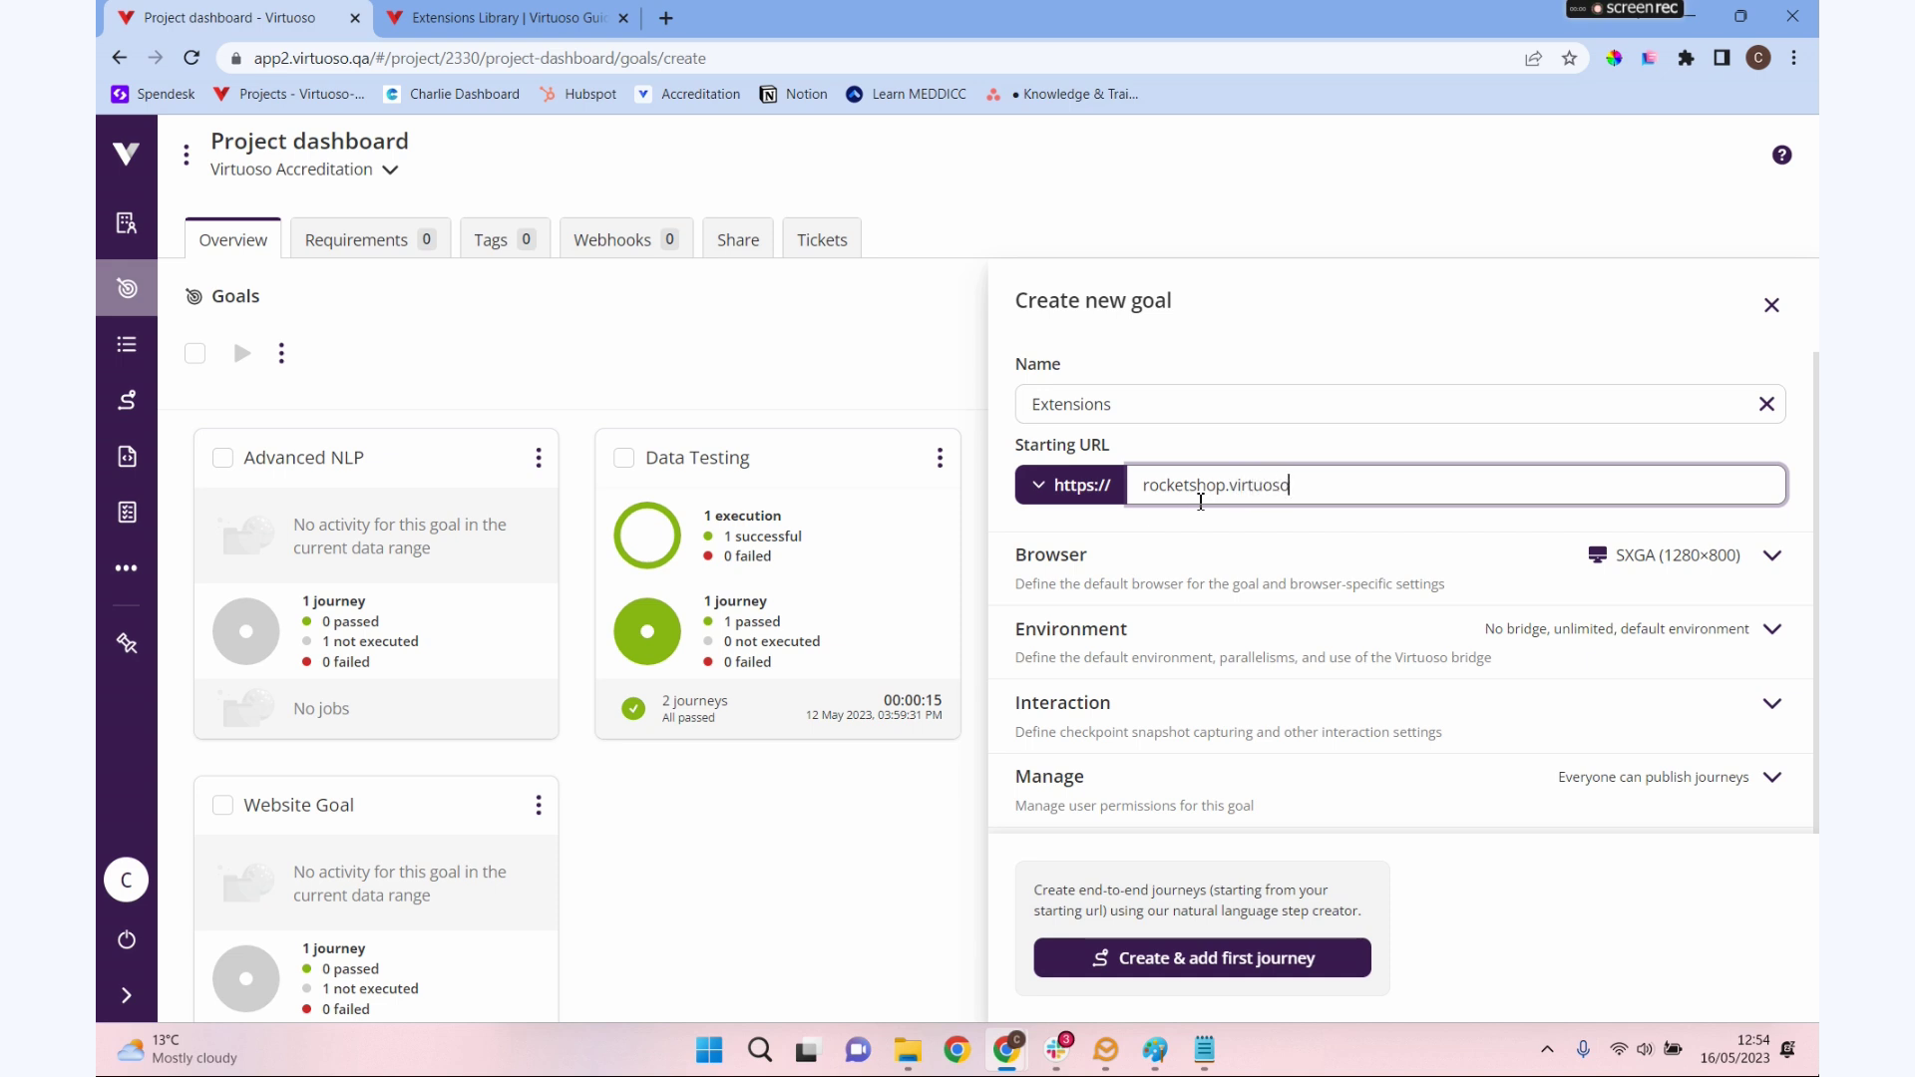
pyautogui.write('.qa')
# Step: Create the goal with its first journey and add a checkpoint named Extensions
pyautogui.click(1208, 956)
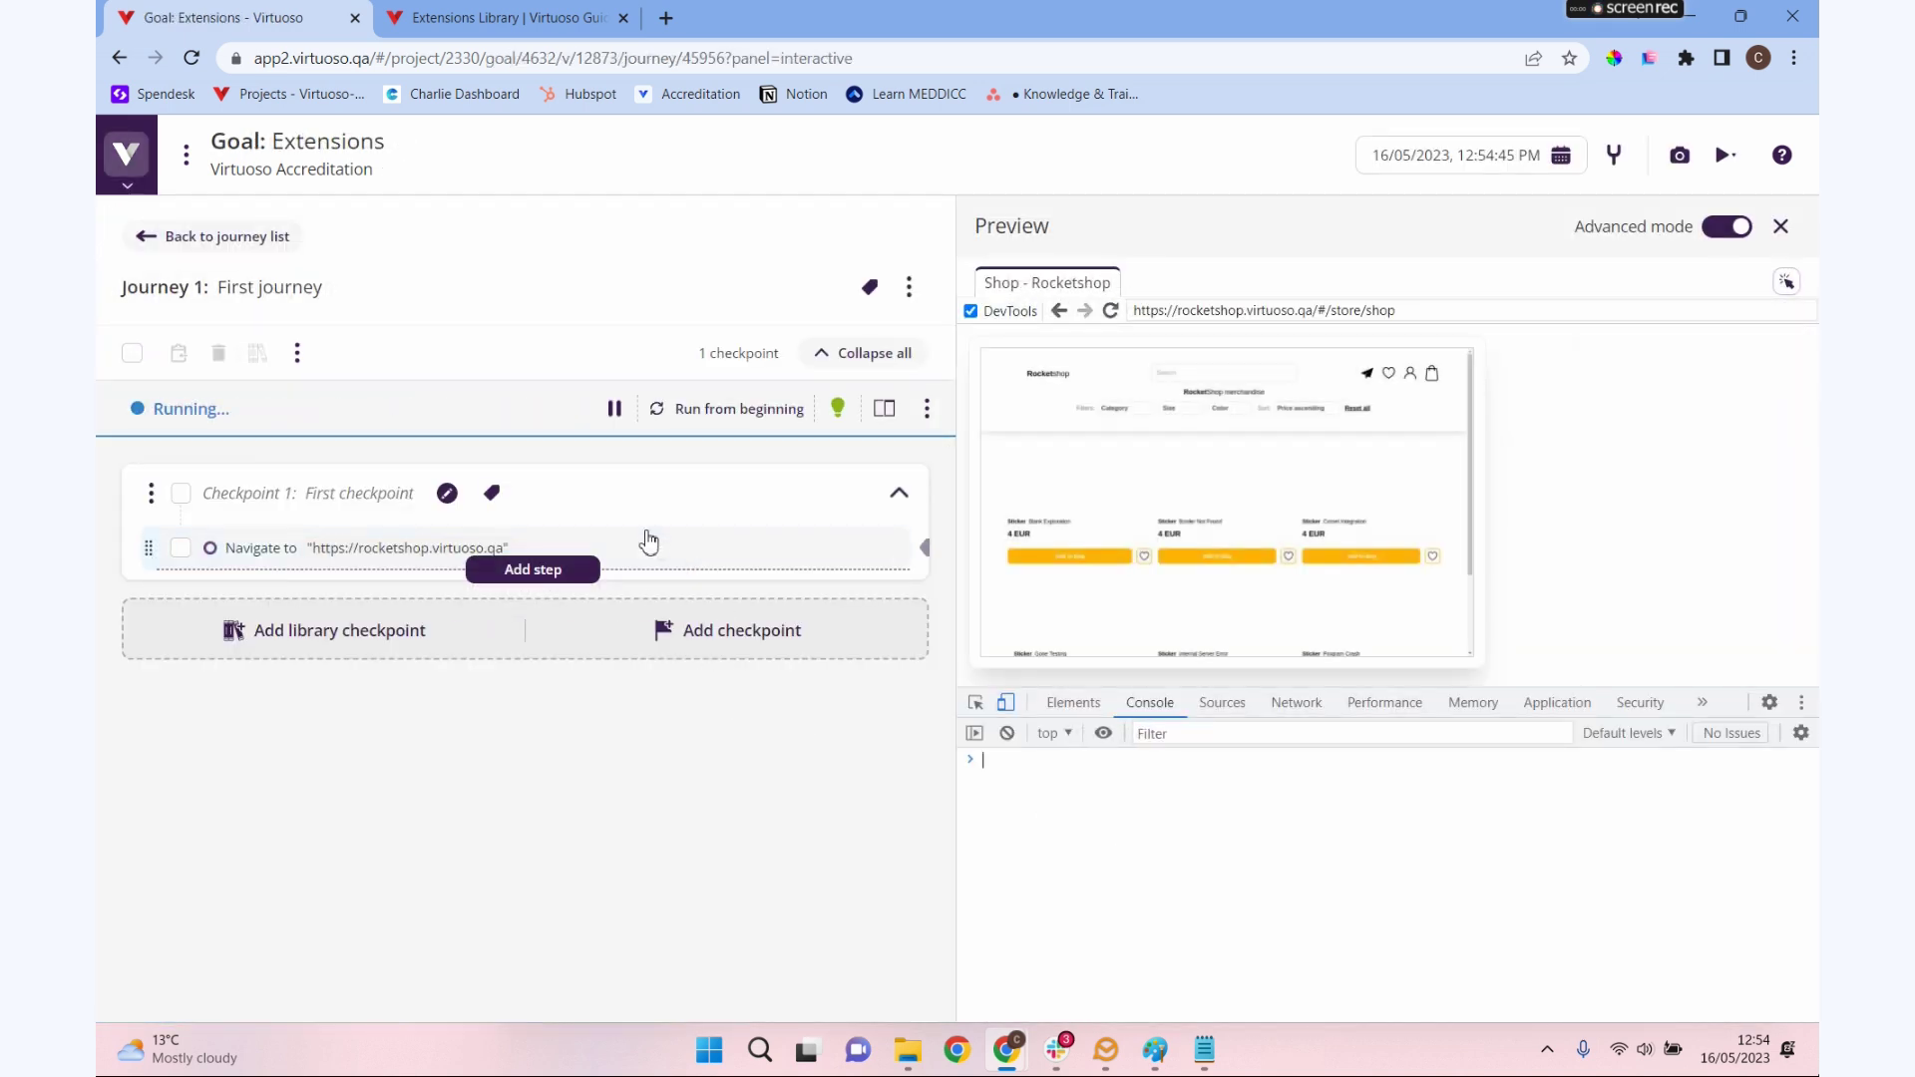
pyautogui.click(722, 632)
pyautogui.write('Extensions')
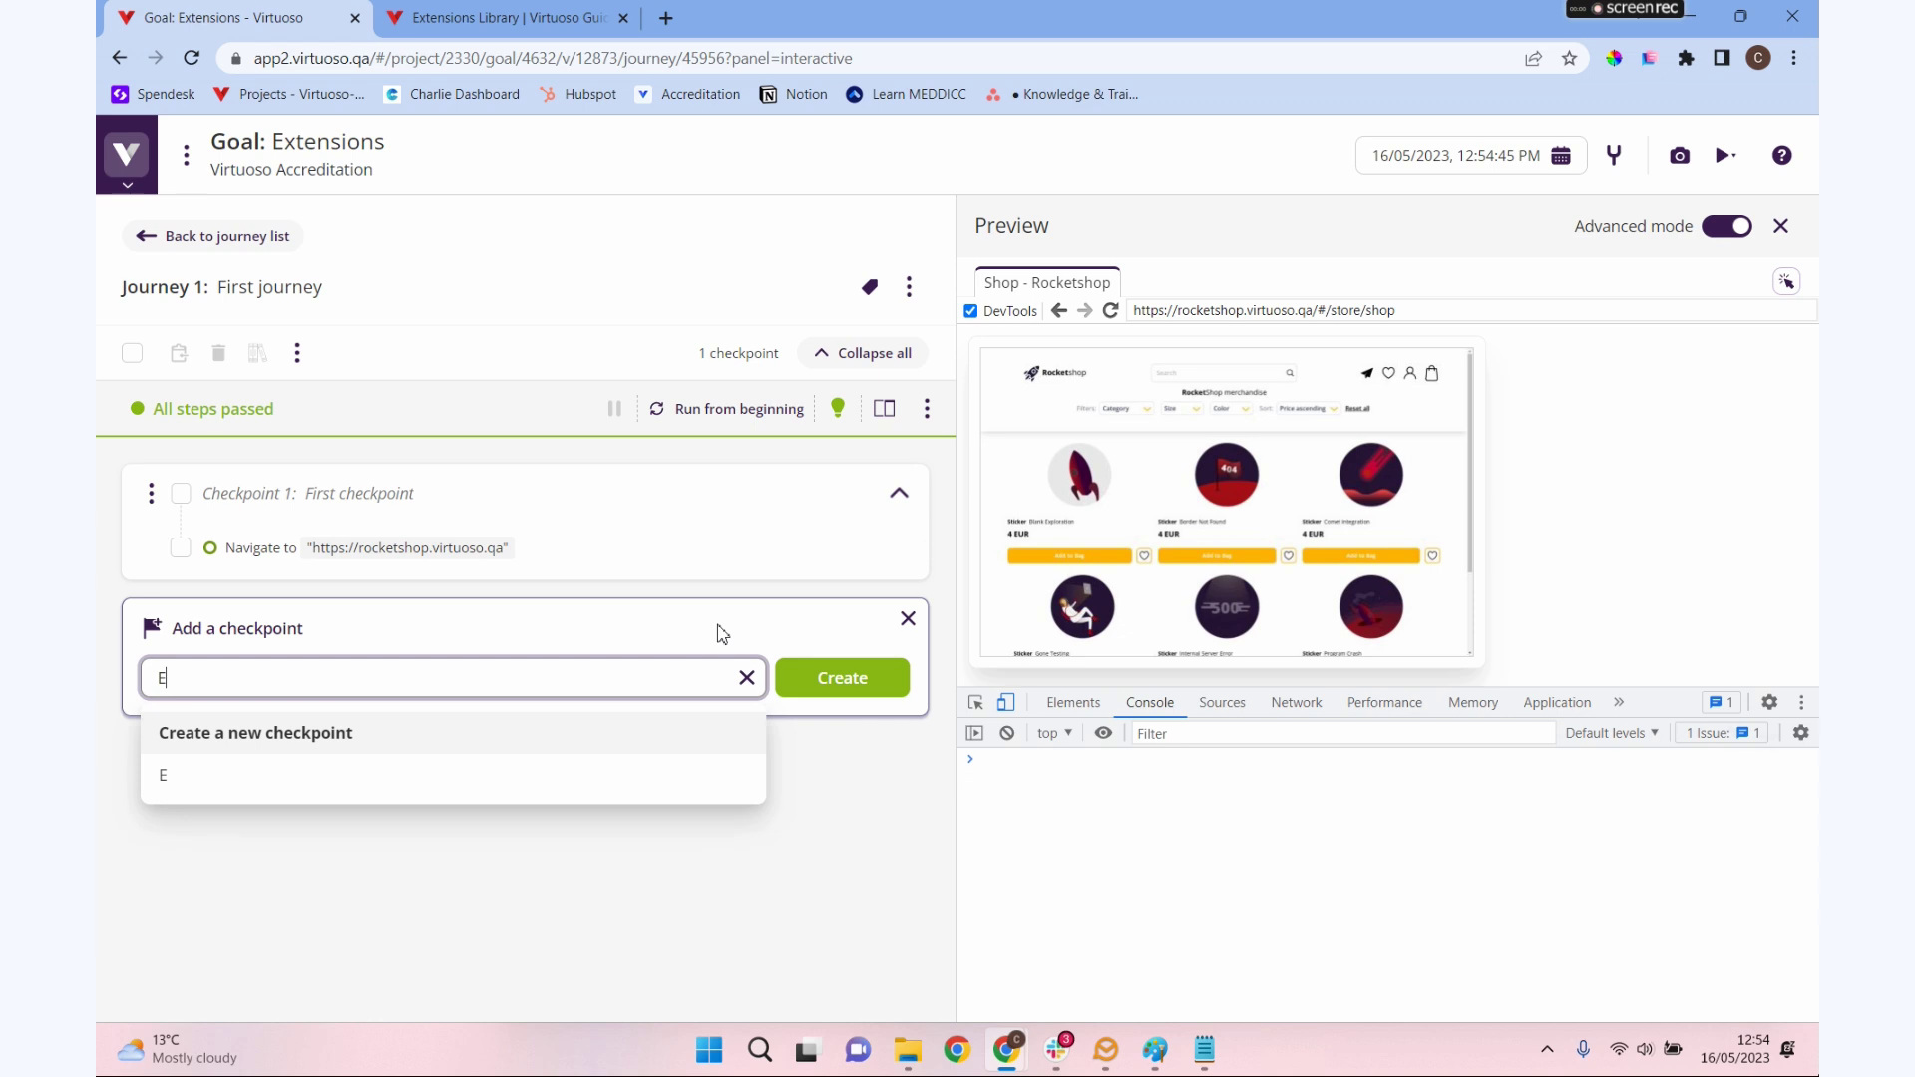
pyautogui.click(878, 681)
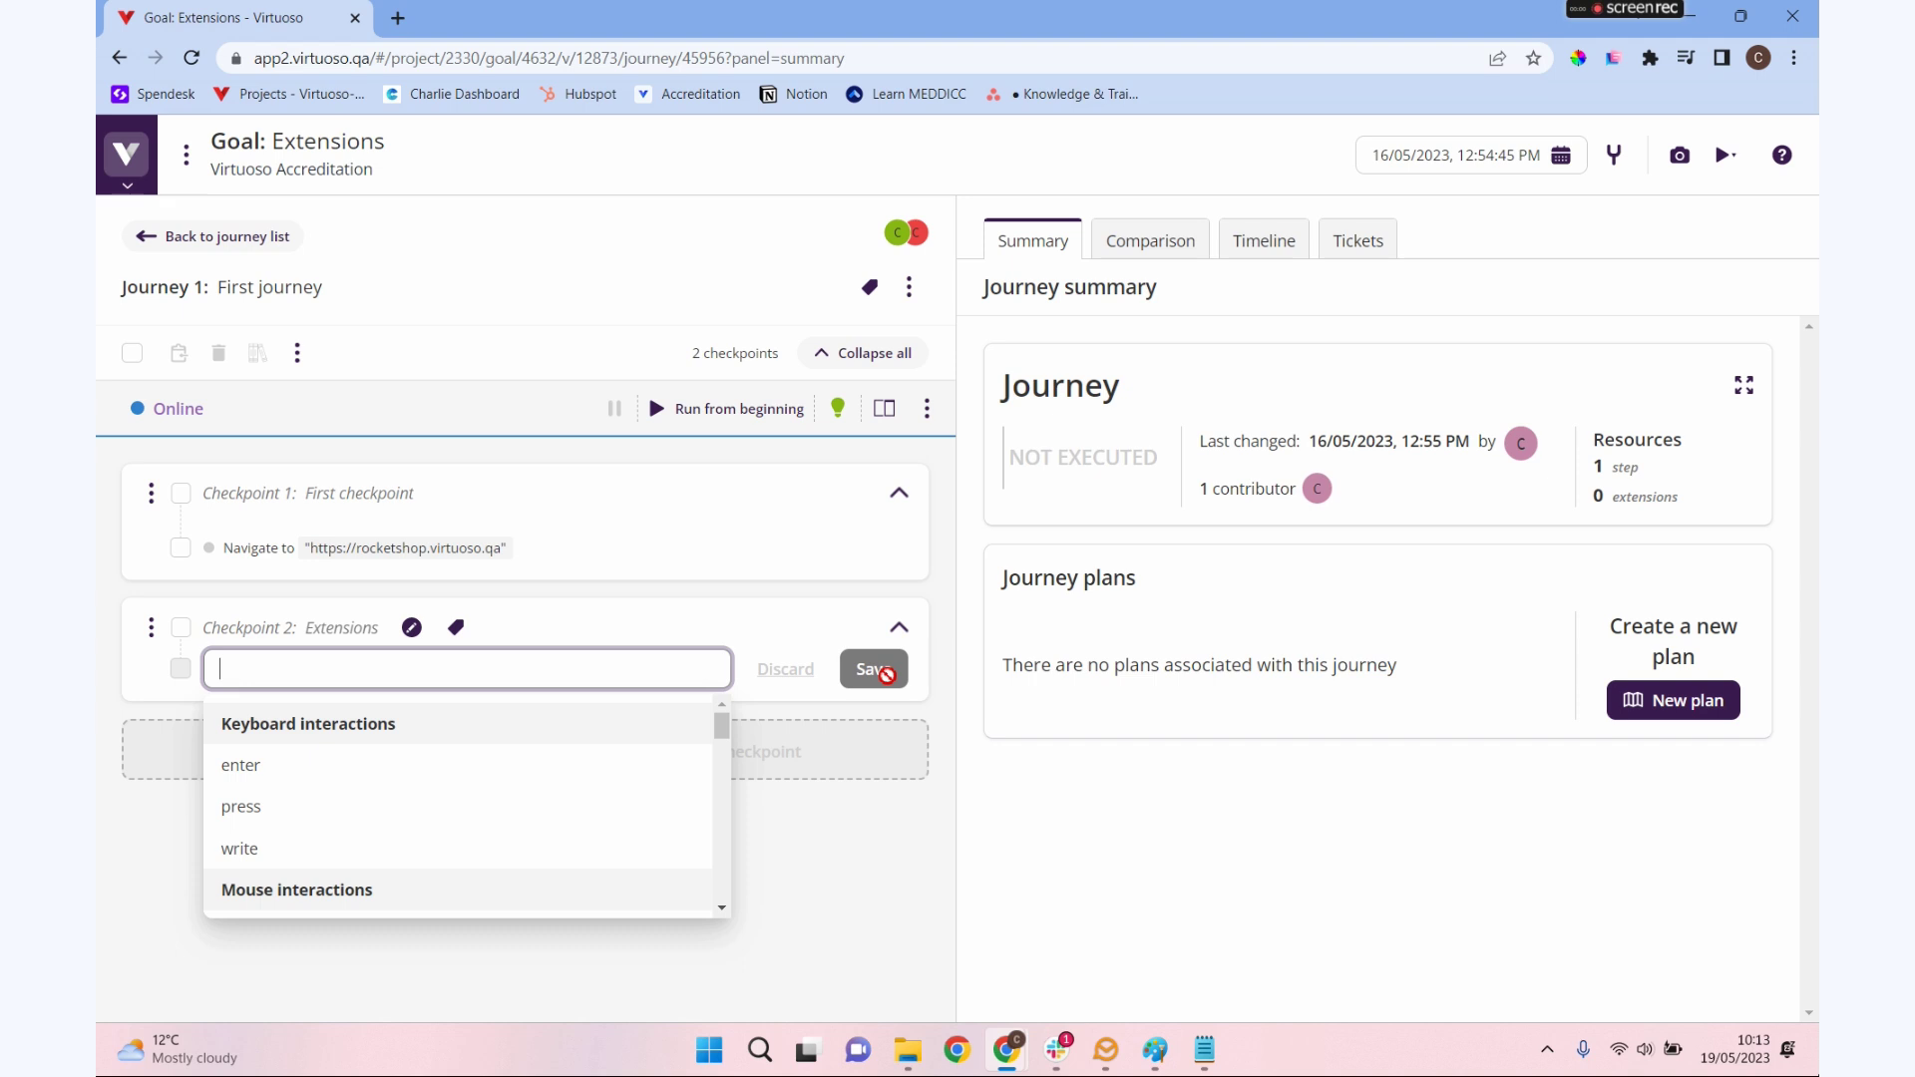
# Step: Add a GetDate step returning $manualresult to the Extensions checkpoint
pyautogui.write('Get')
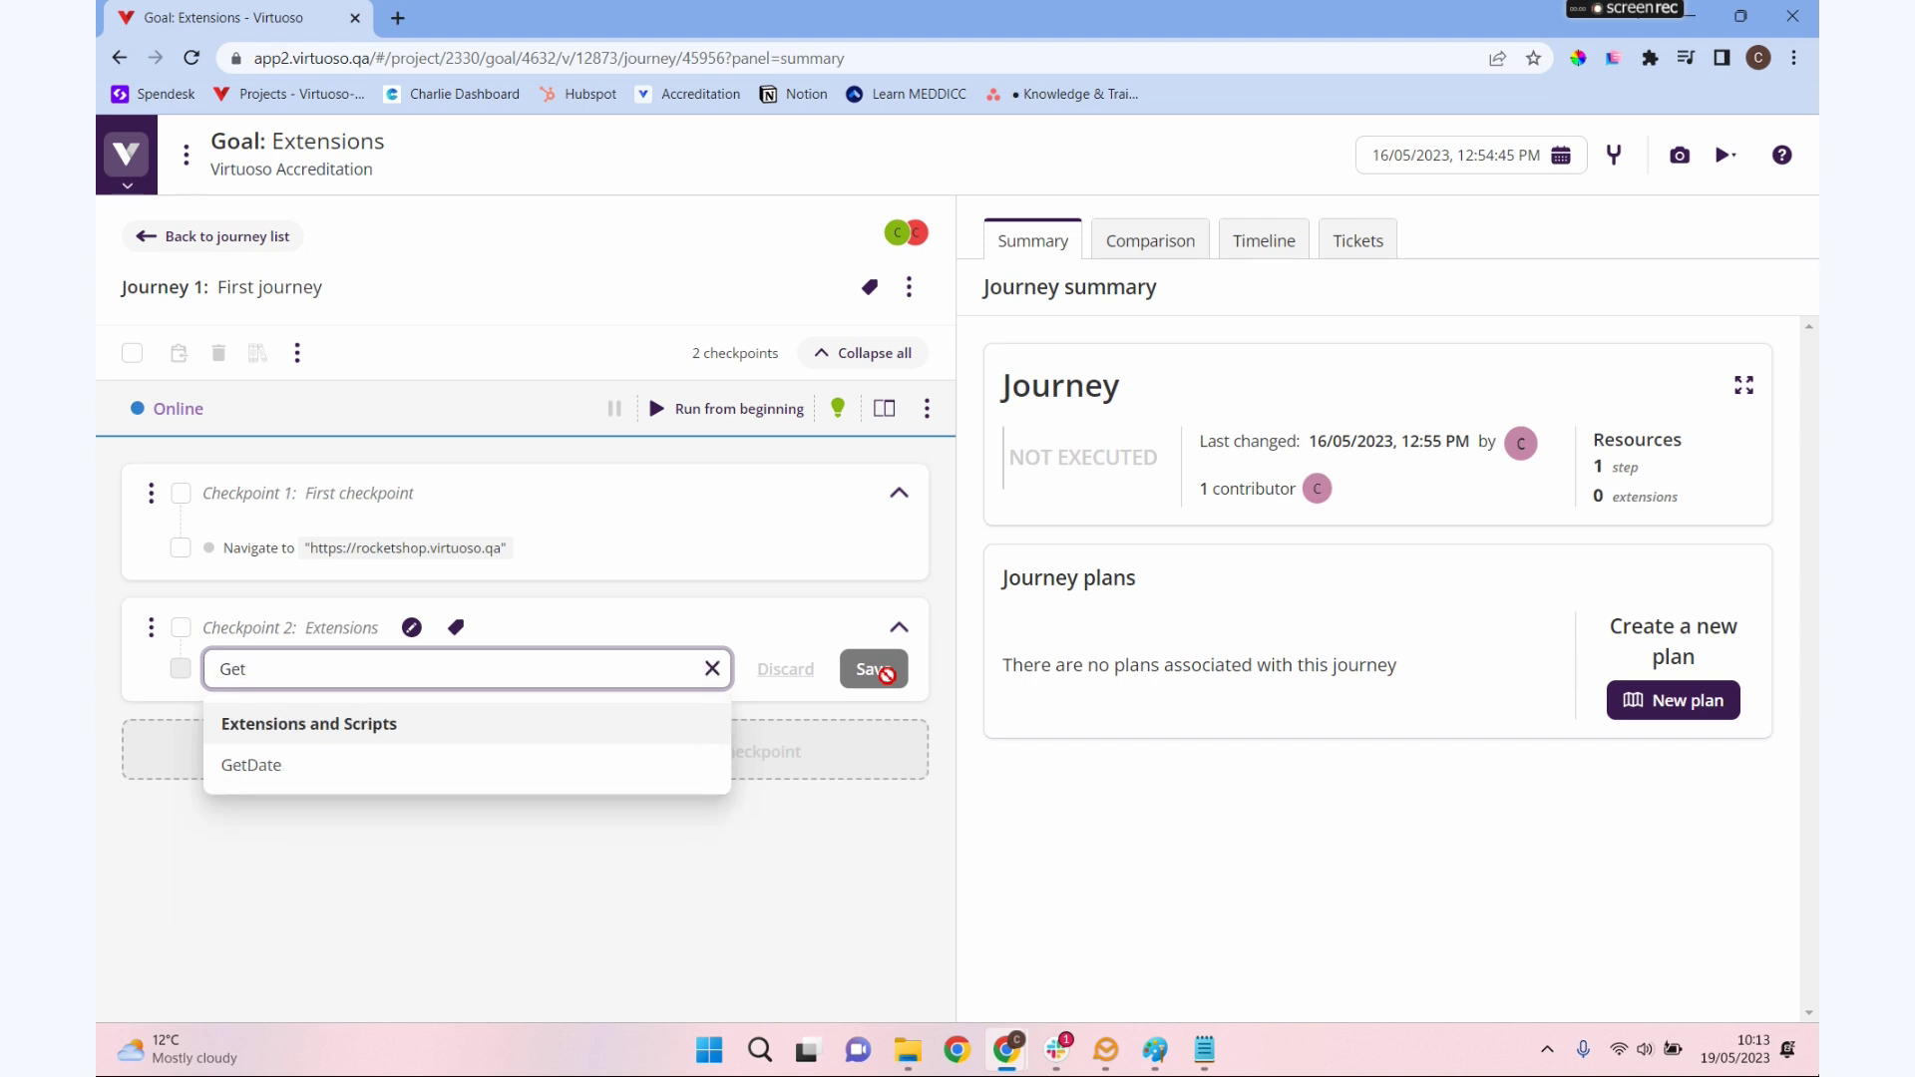
pyautogui.click(268, 776)
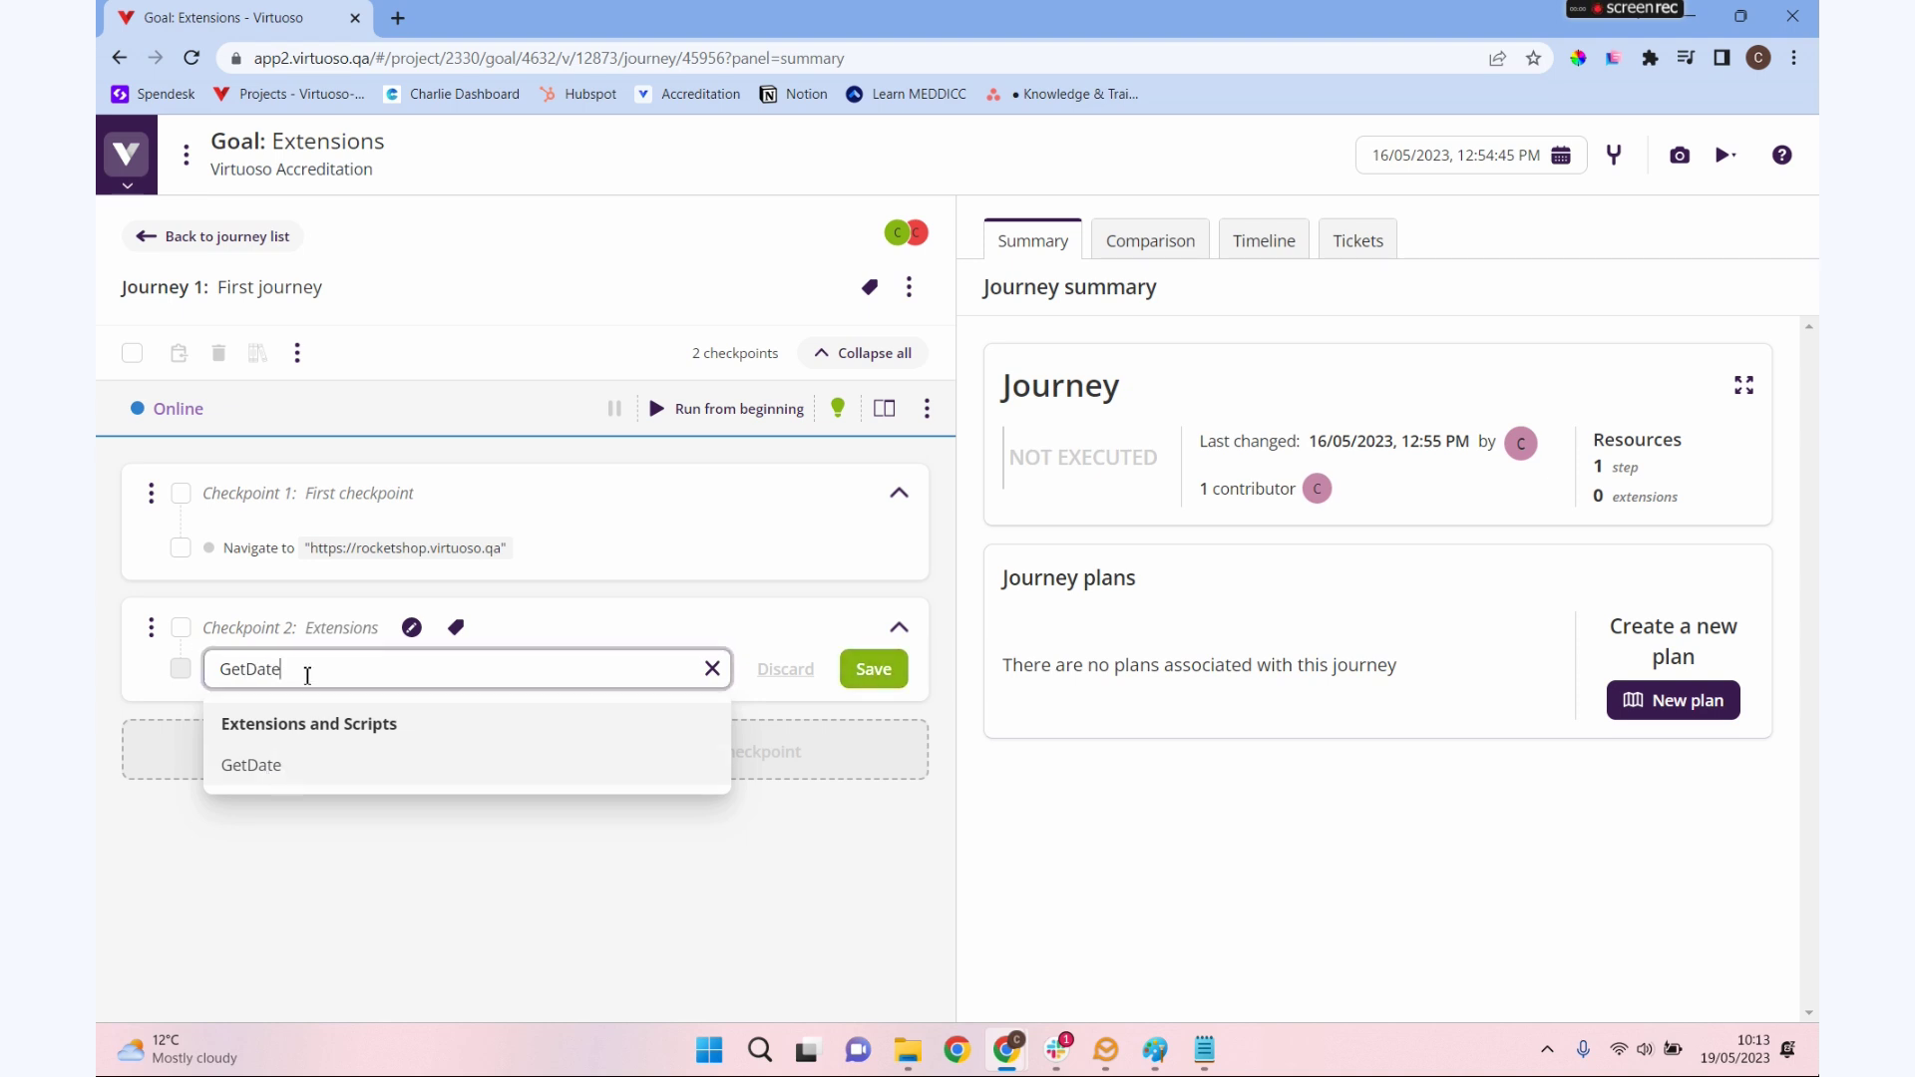
pyautogui.write('retur')
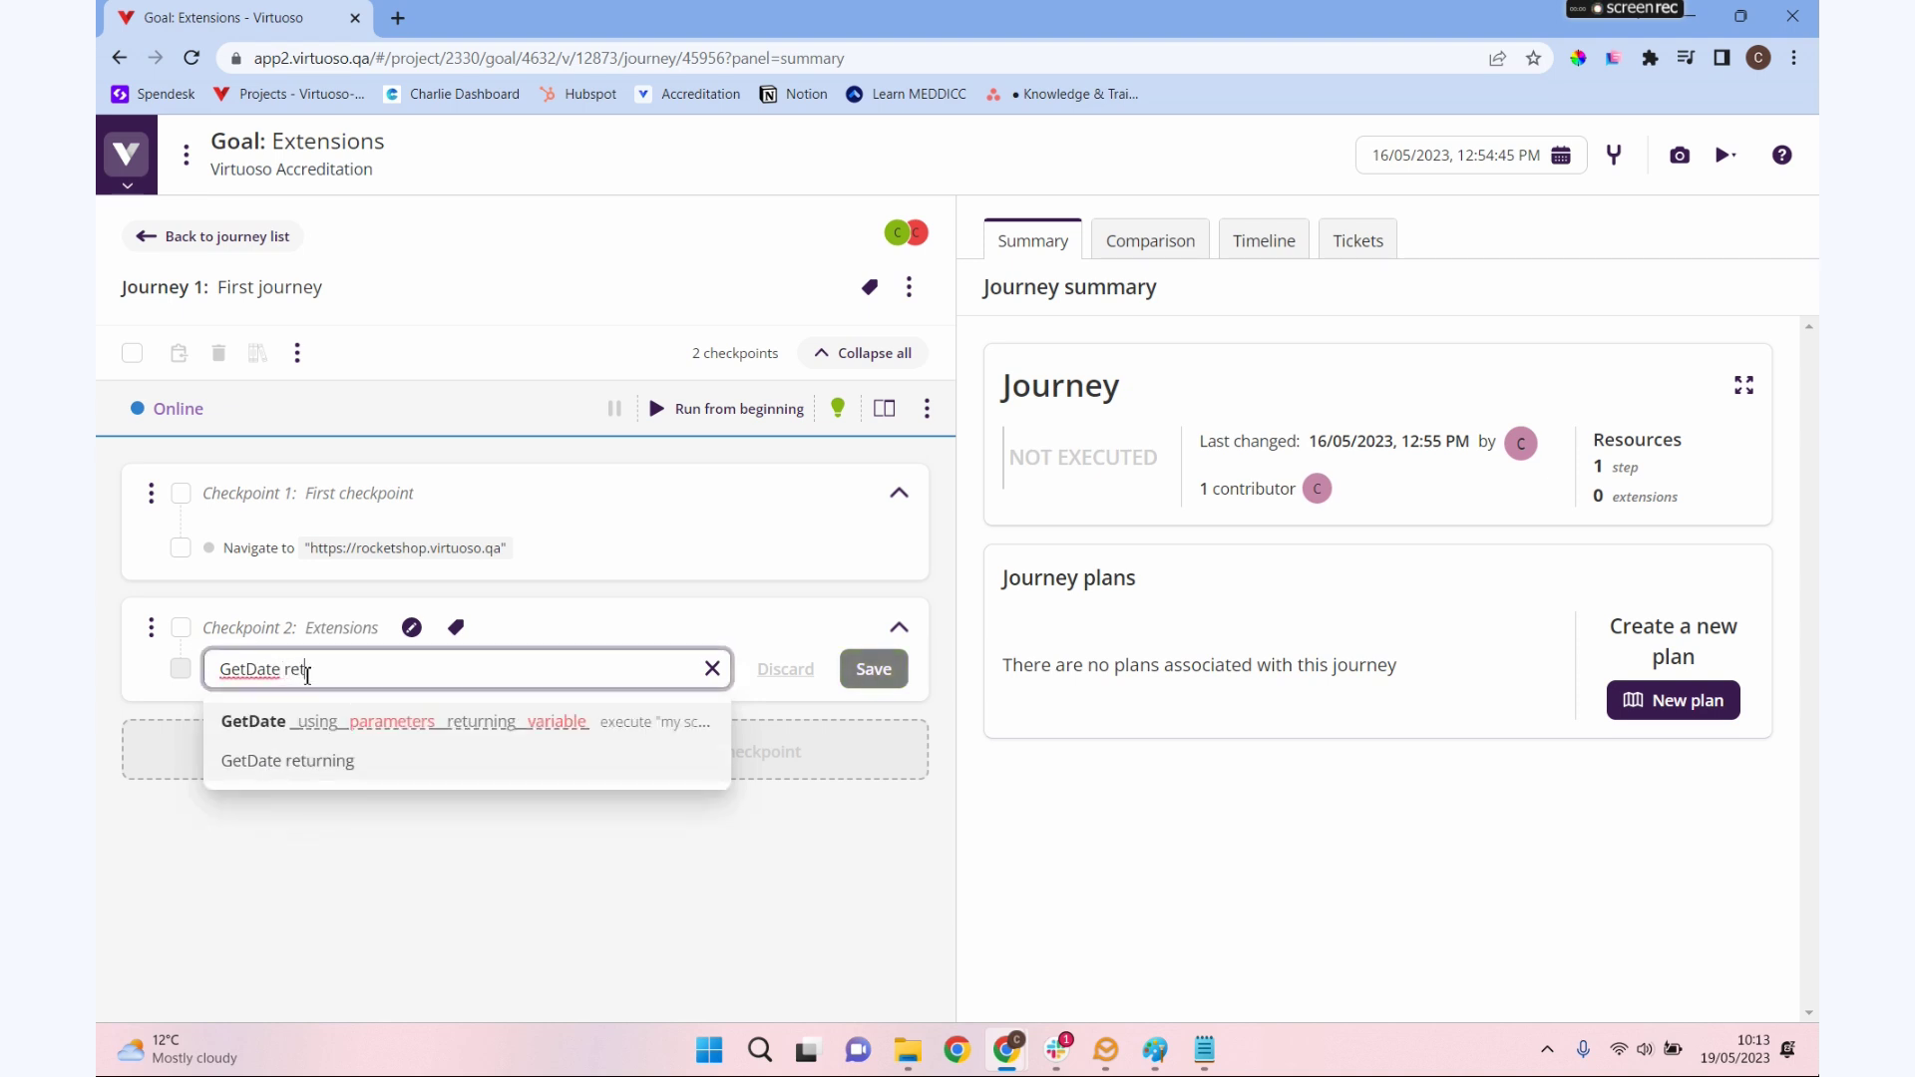
pyautogui.write('ning')
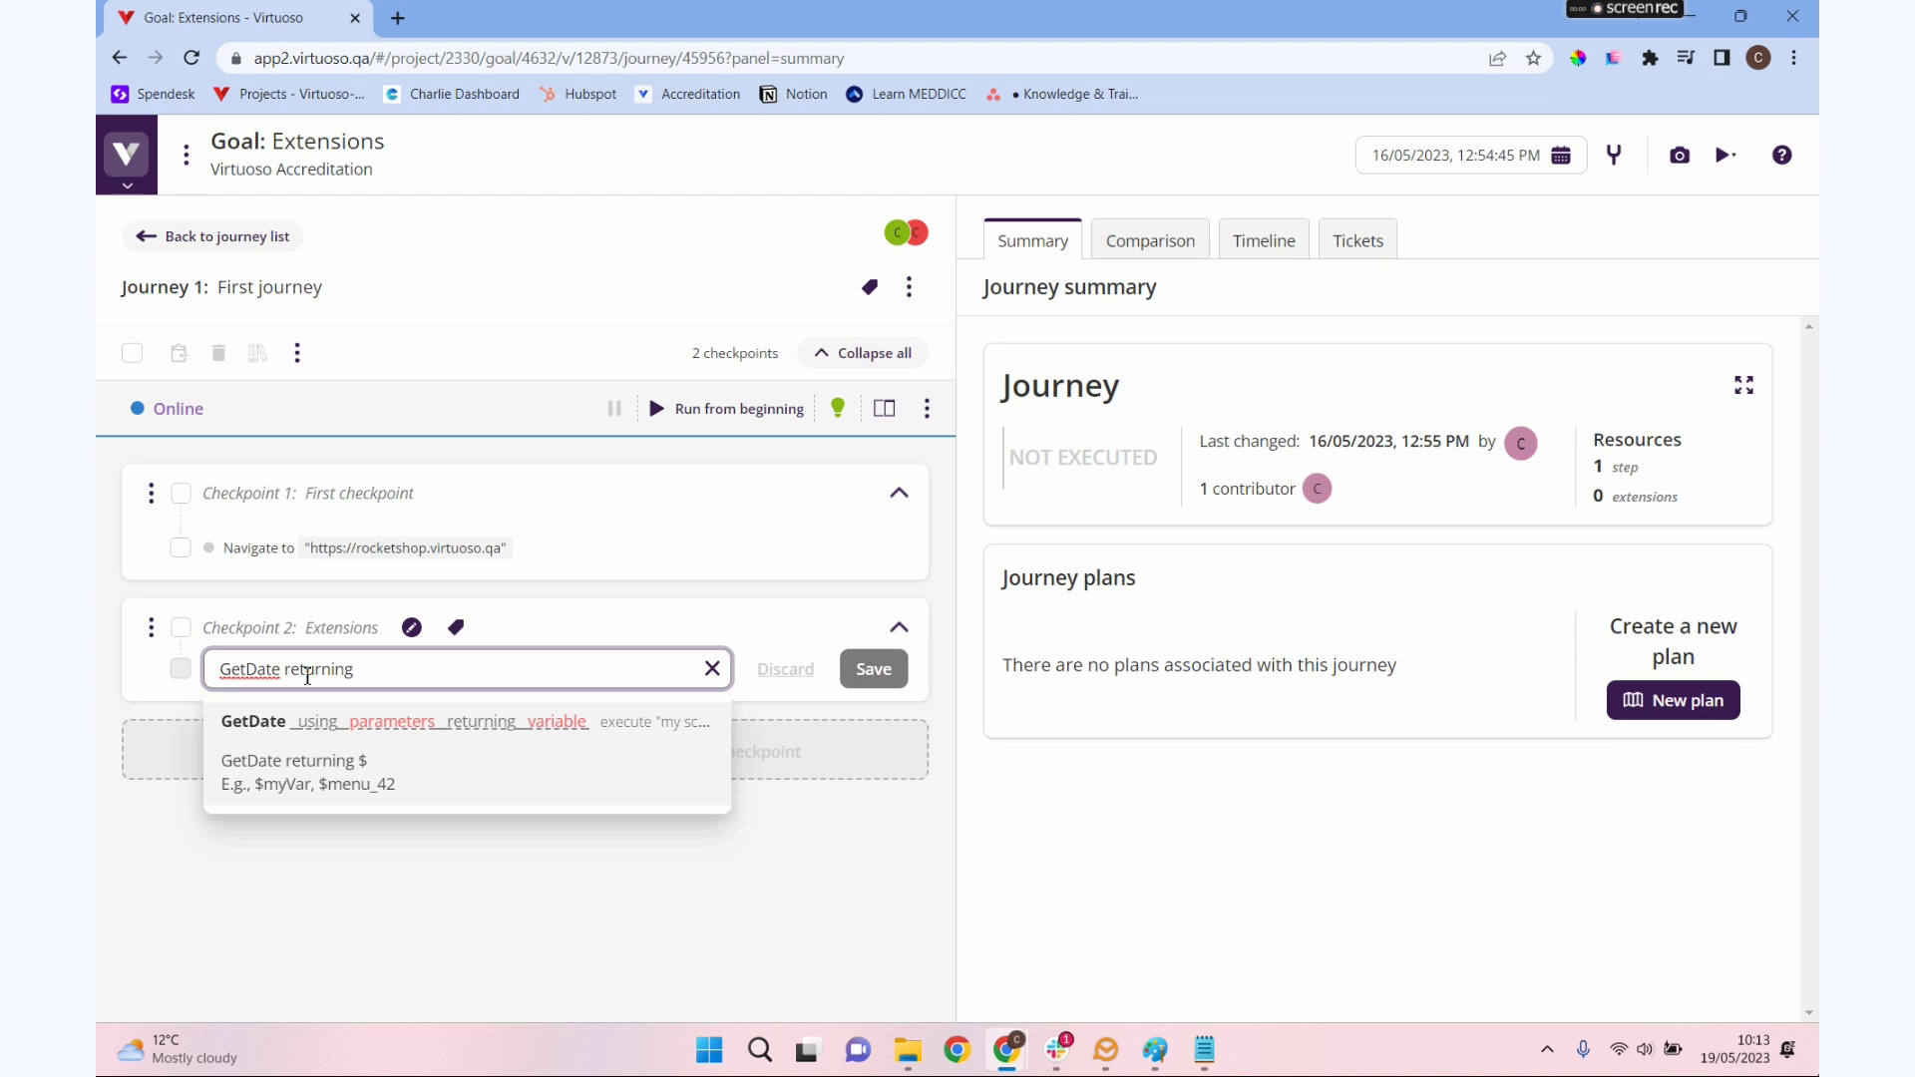
pyautogui.write(' manua')
pyautogui.press('BackSpace')
pyautogui.press('BackSpace')
pyautogui.press('BackSpace')
pyautogui.press('BackSpace')
pyautogui.press('BackSpace')
pyautogui.write('$m')
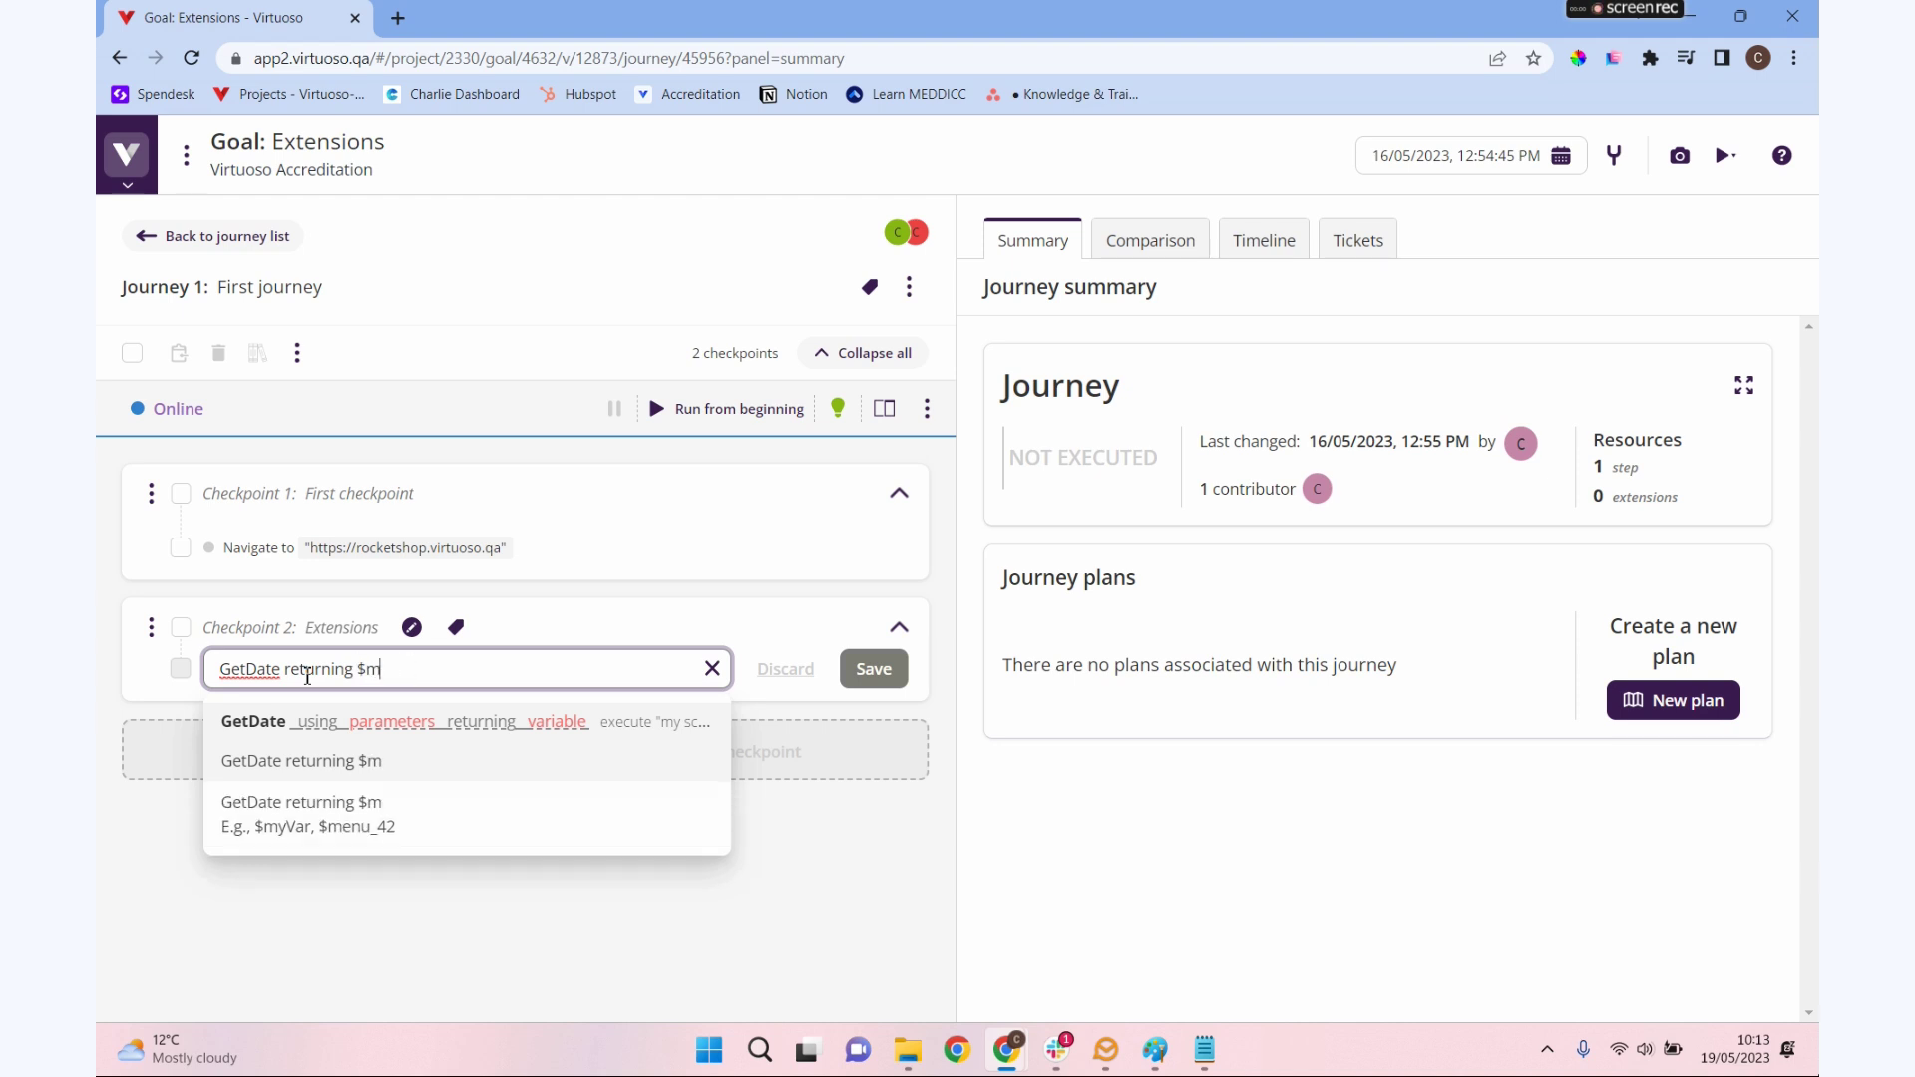
pyautogui.write('anualresult')
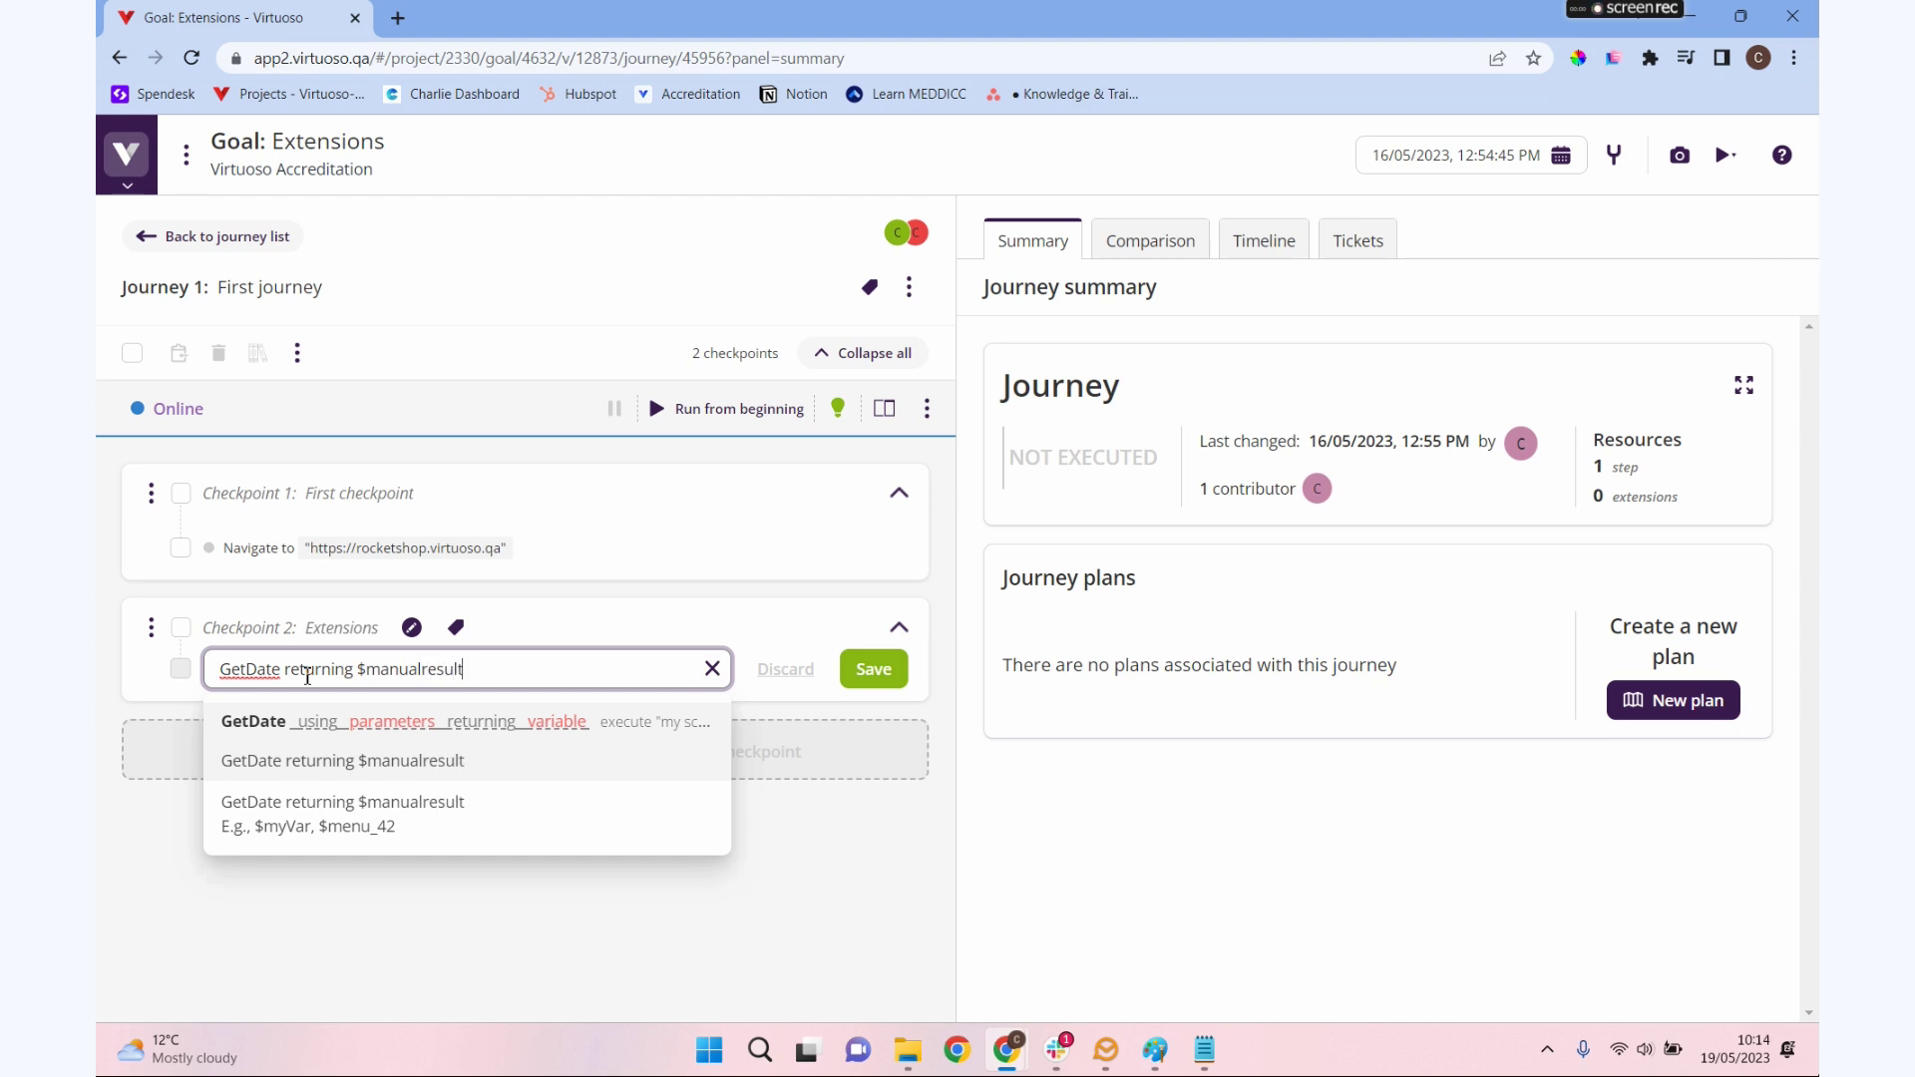
pyautogui.click(869, 668)
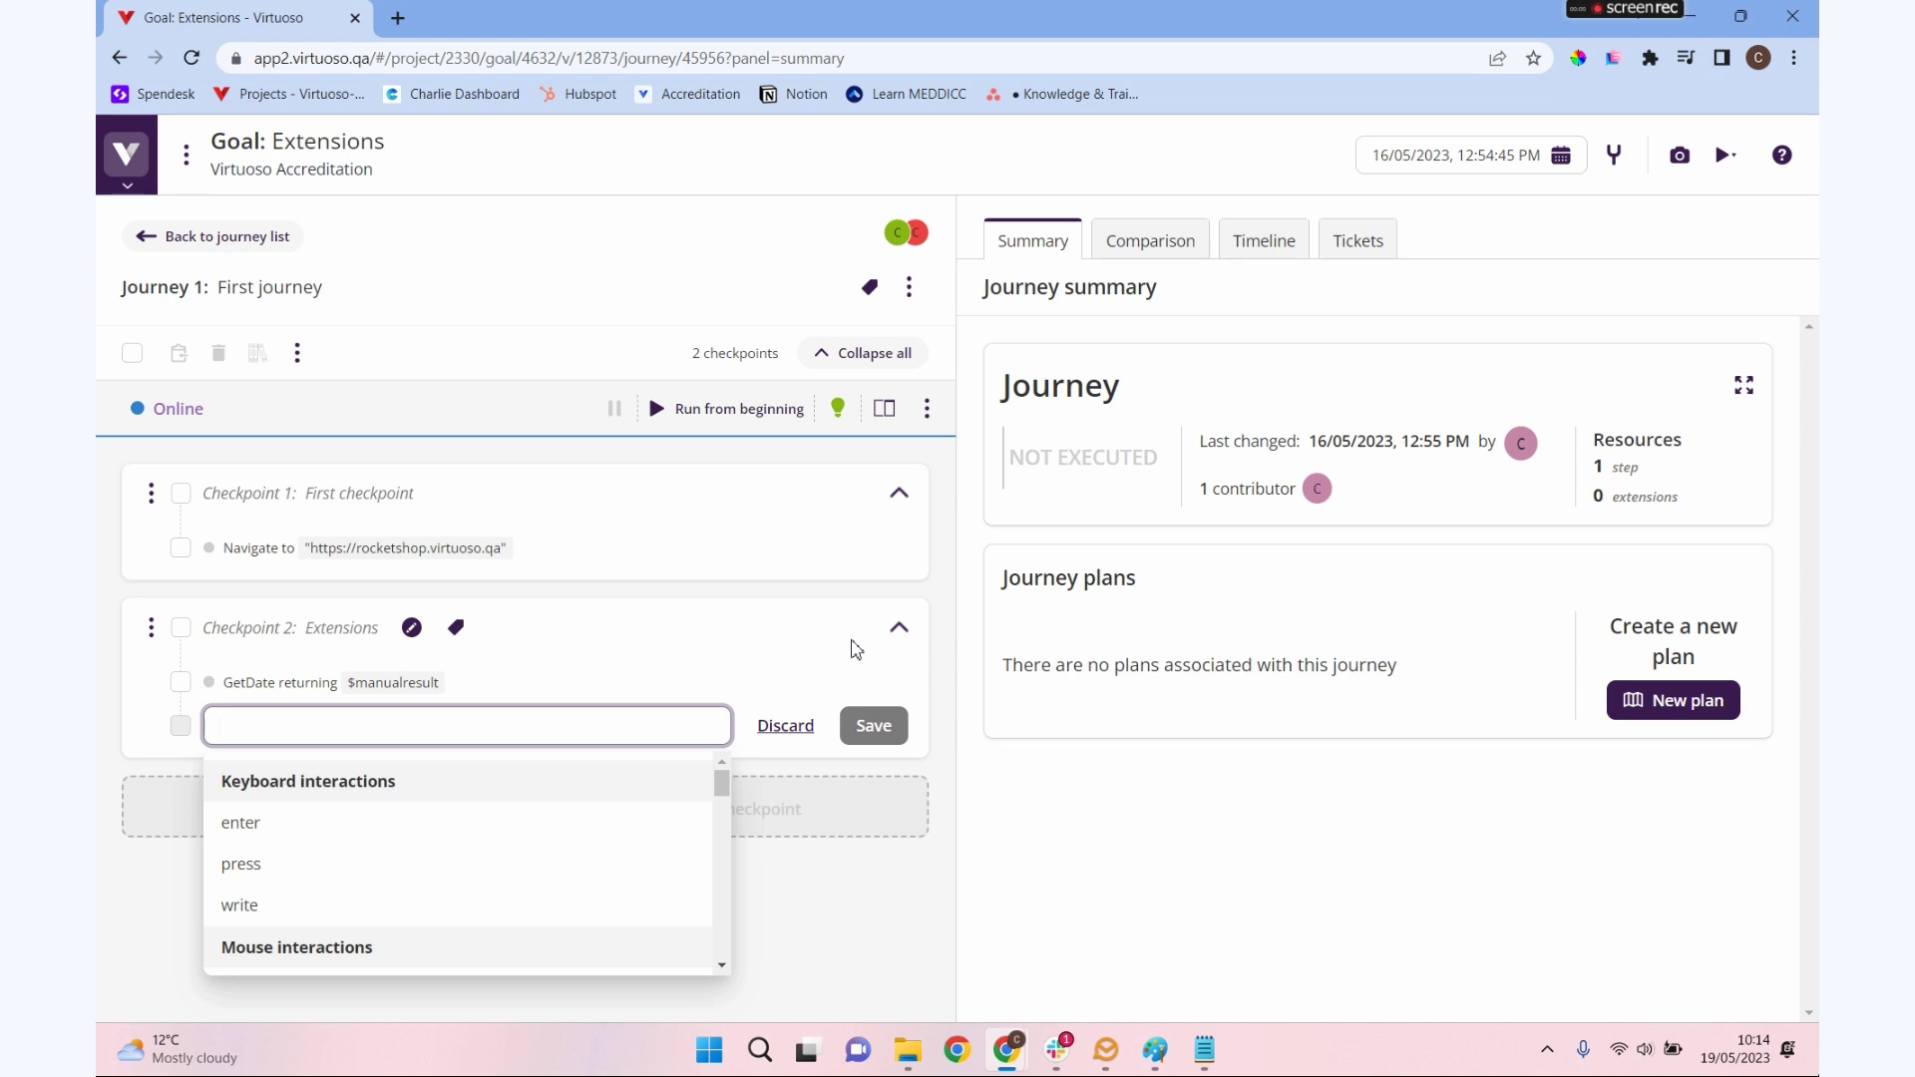
# Step: Add an AutoDate step returning $auto and dismiss the extra empty step
pyautogui.write('au')
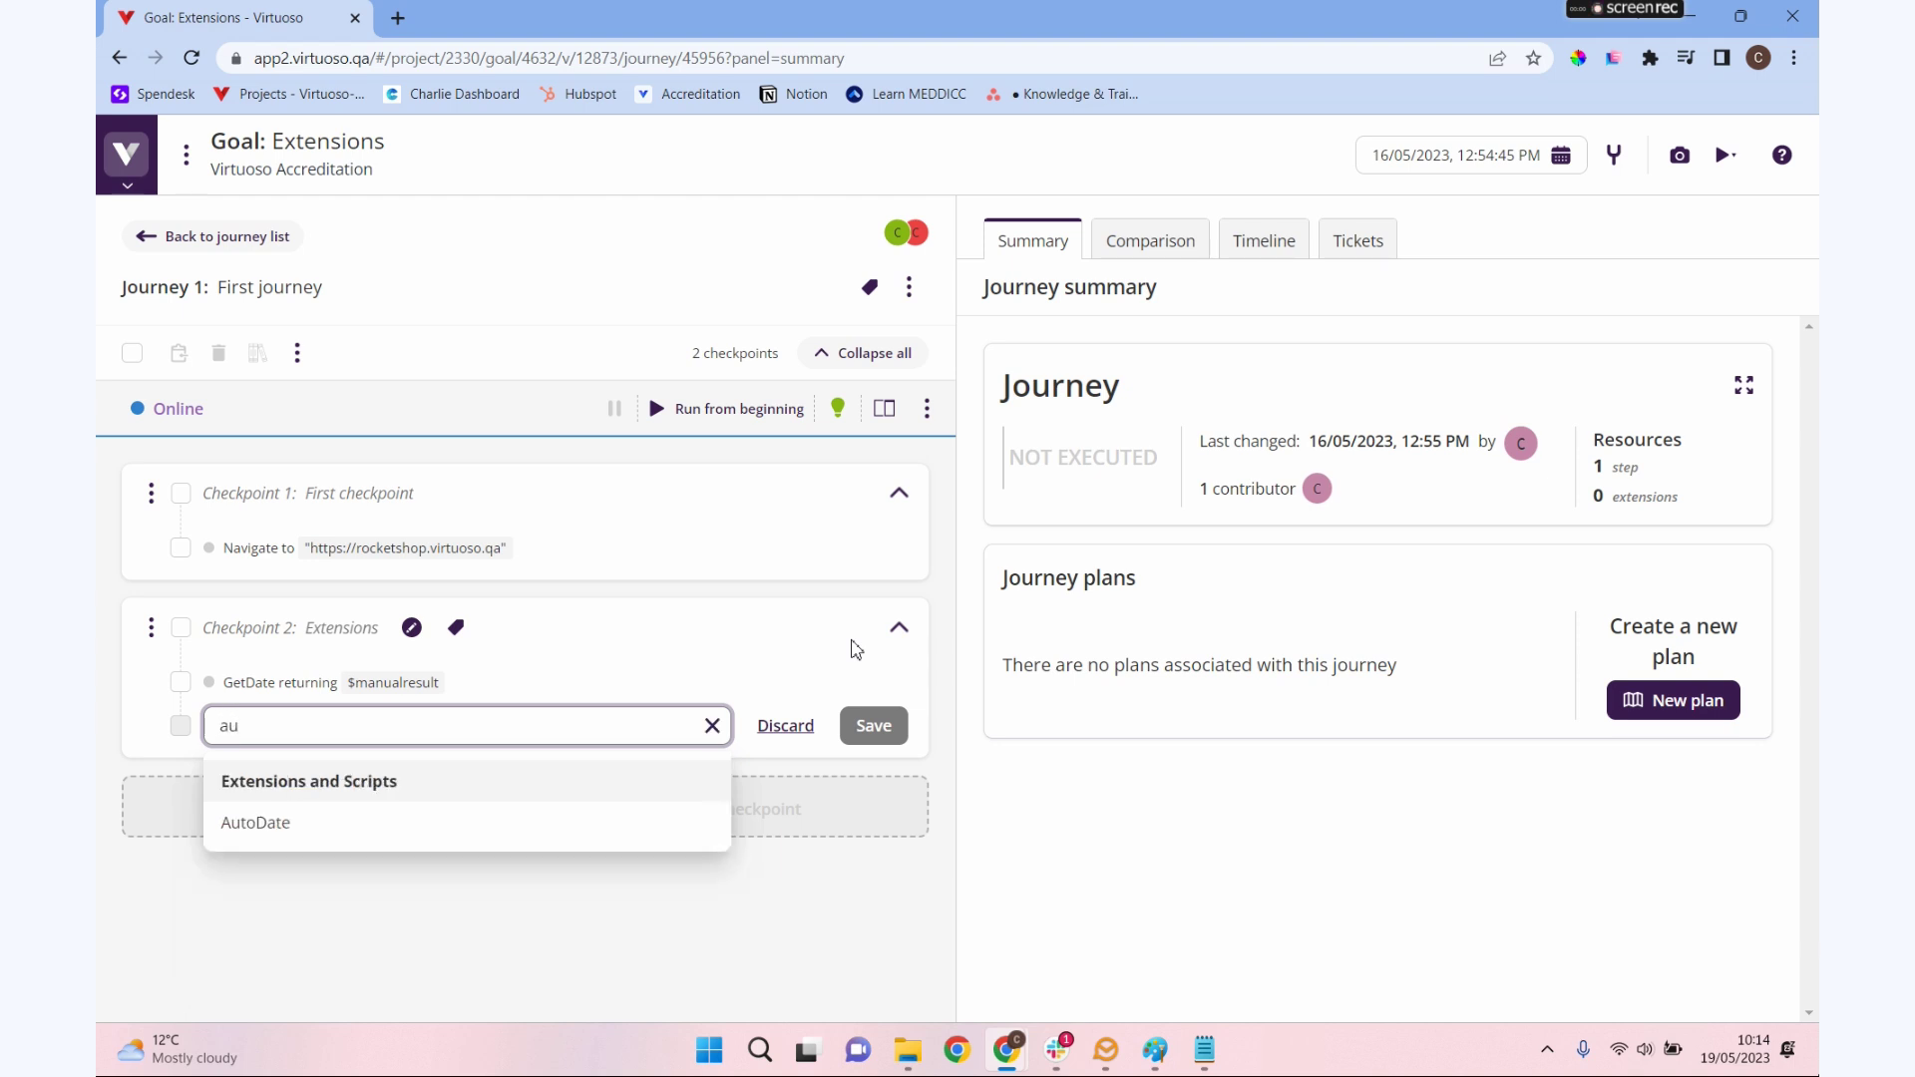
pyautogui.click(351, 827)
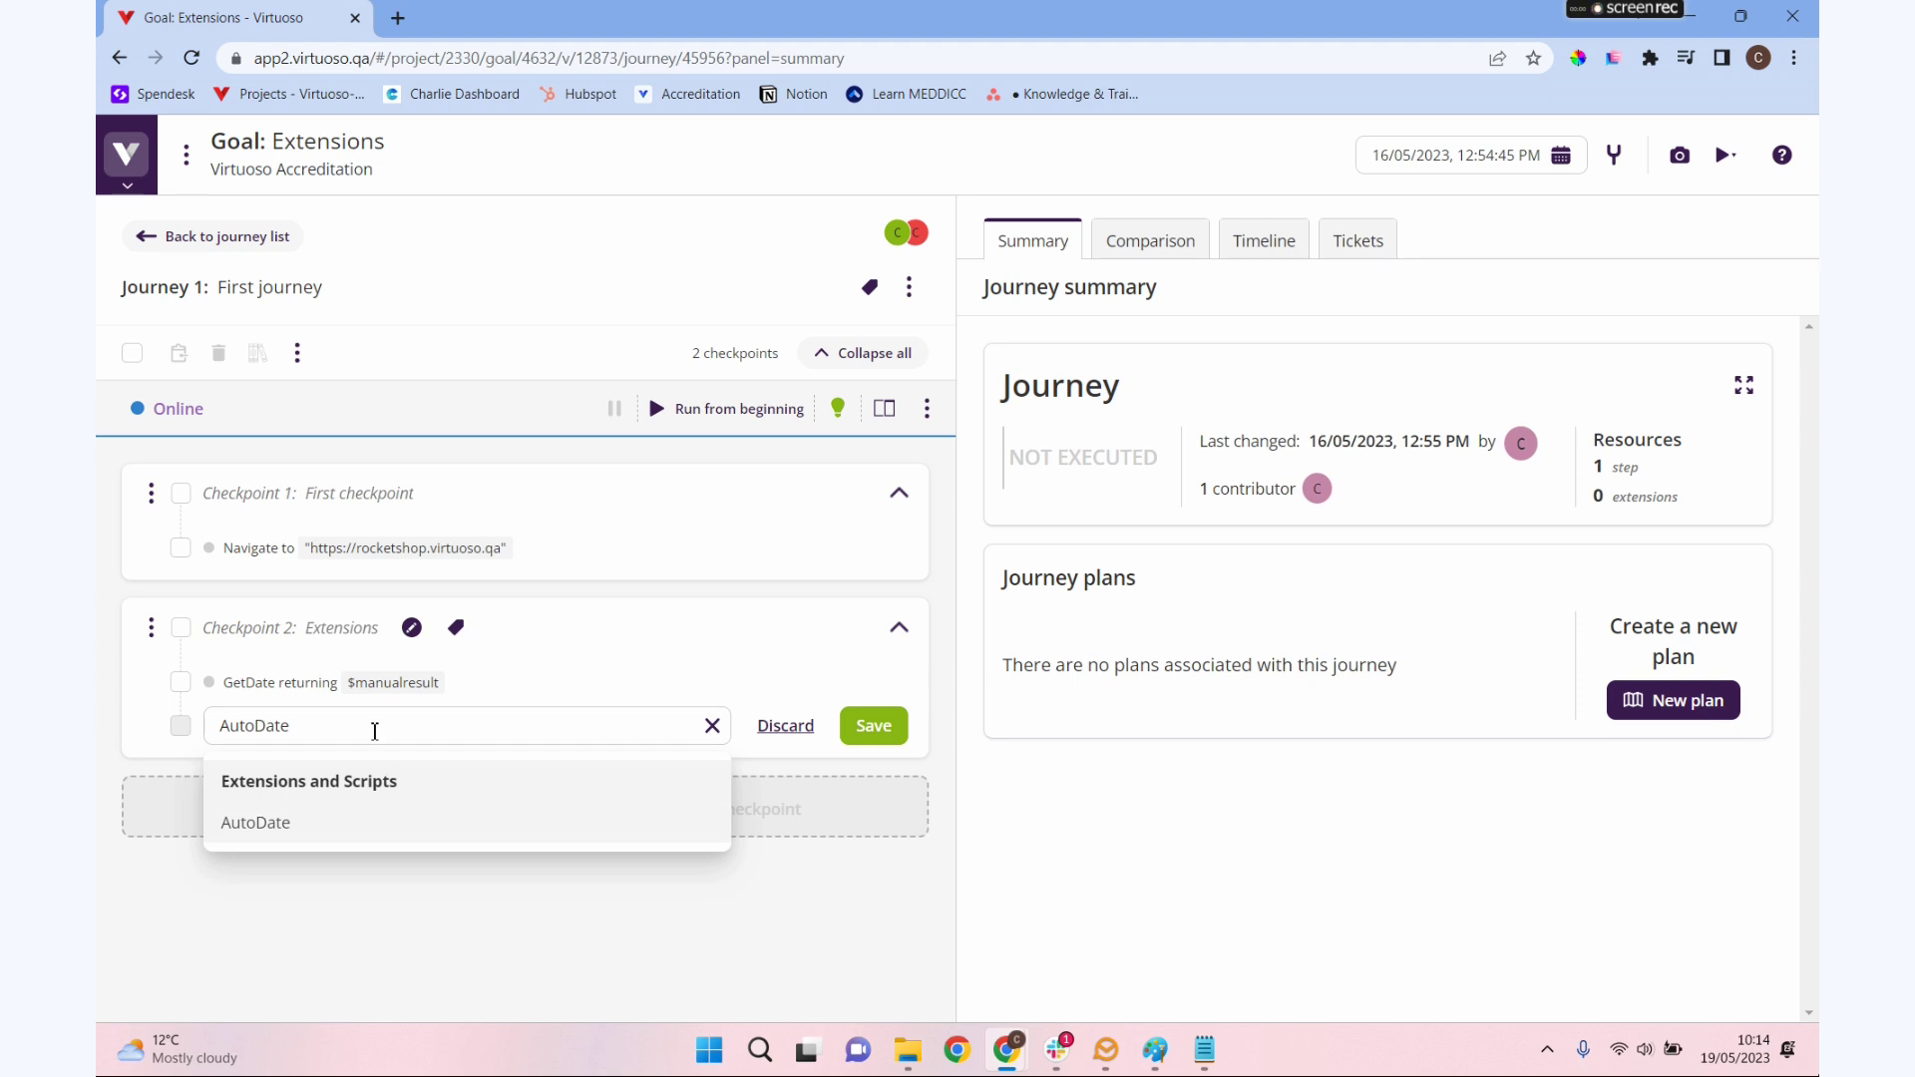
pyautogui.write('return')
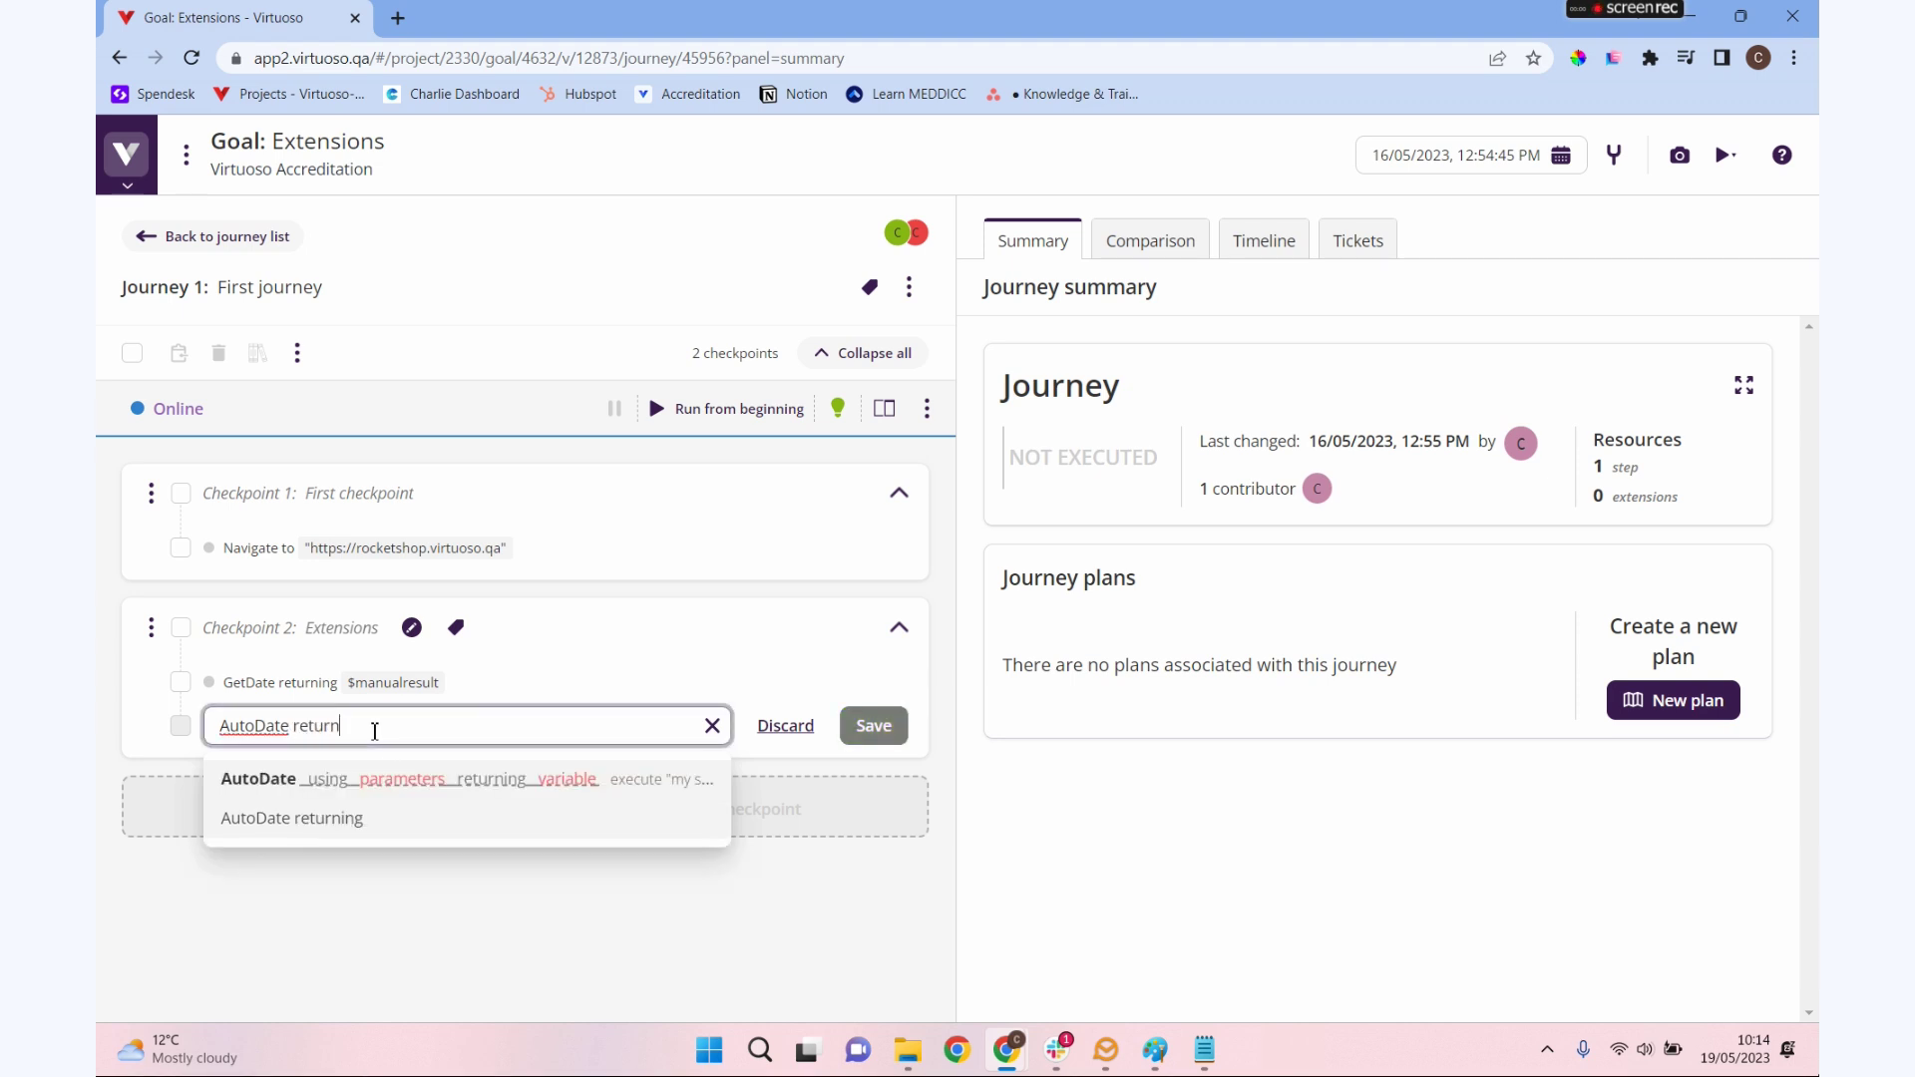
pyautogui.write('ing $auto')
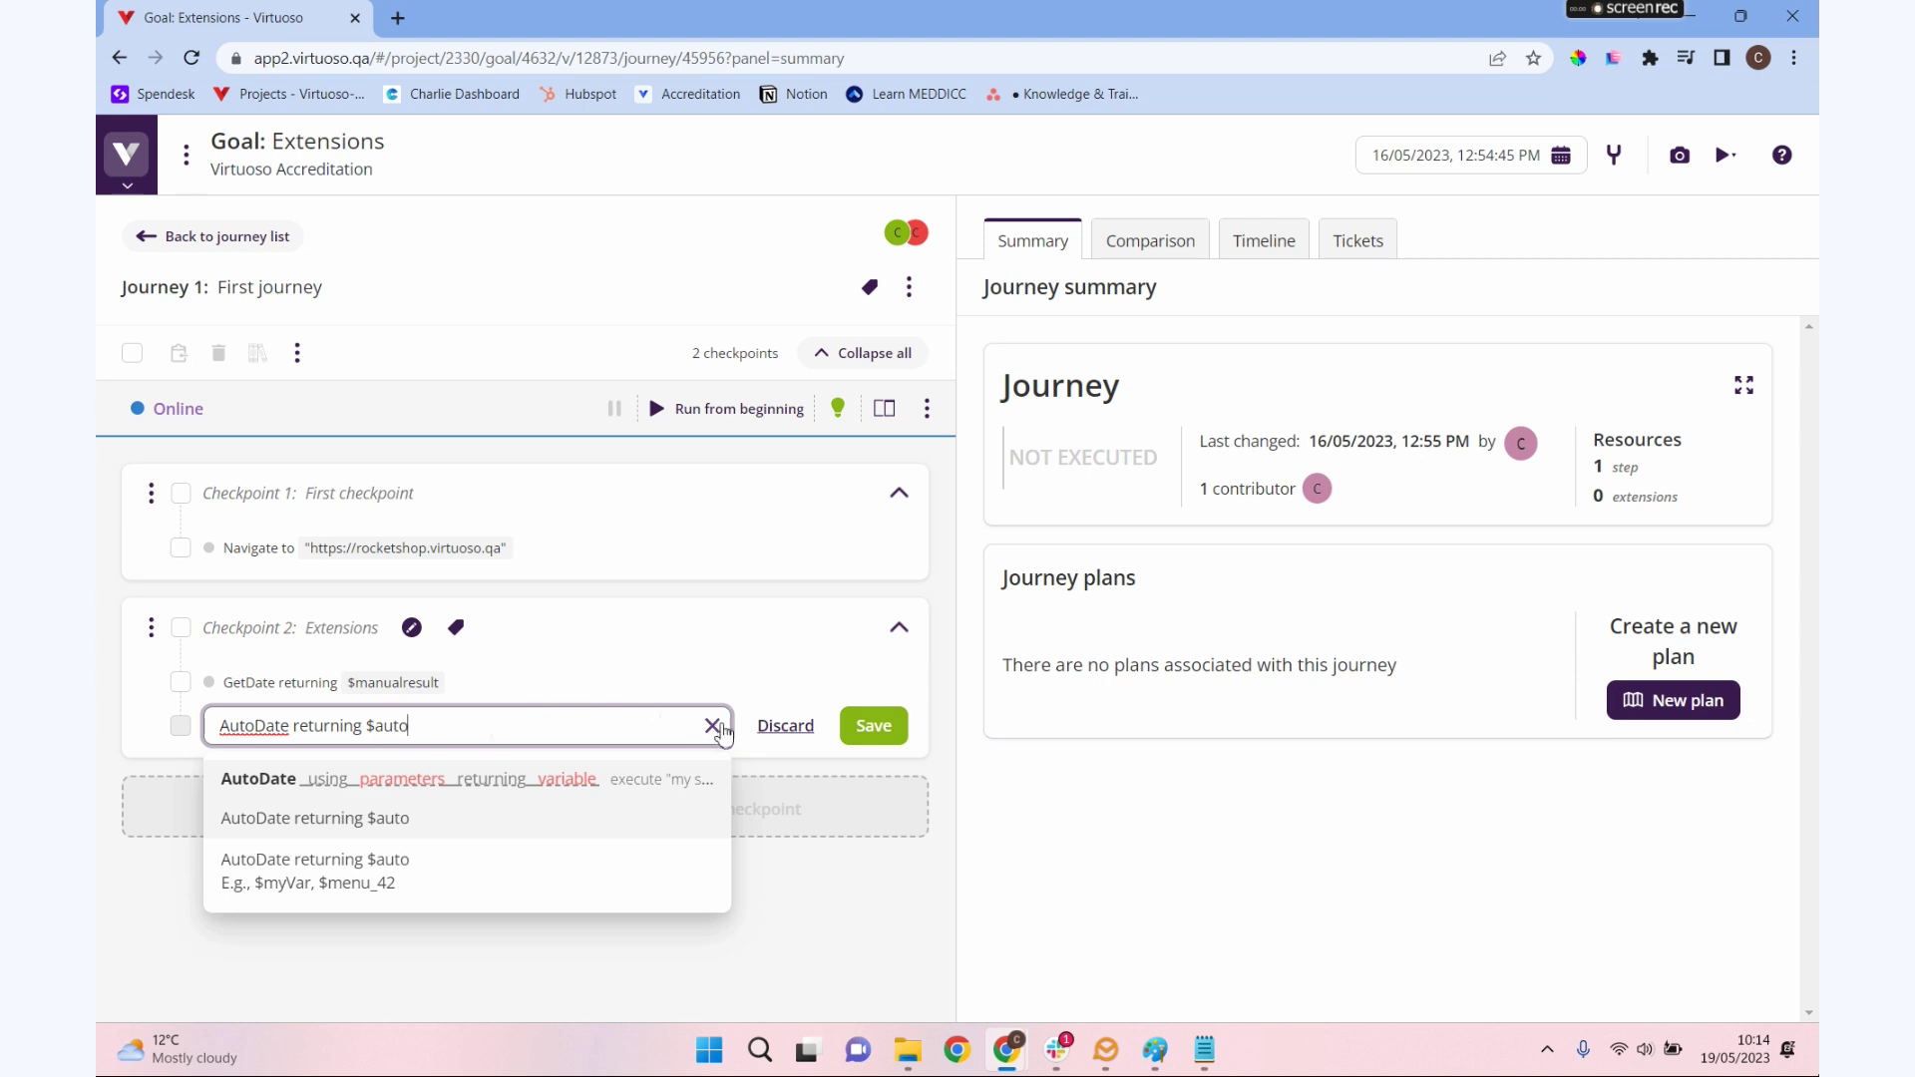
pyautogui.click(874, 726)
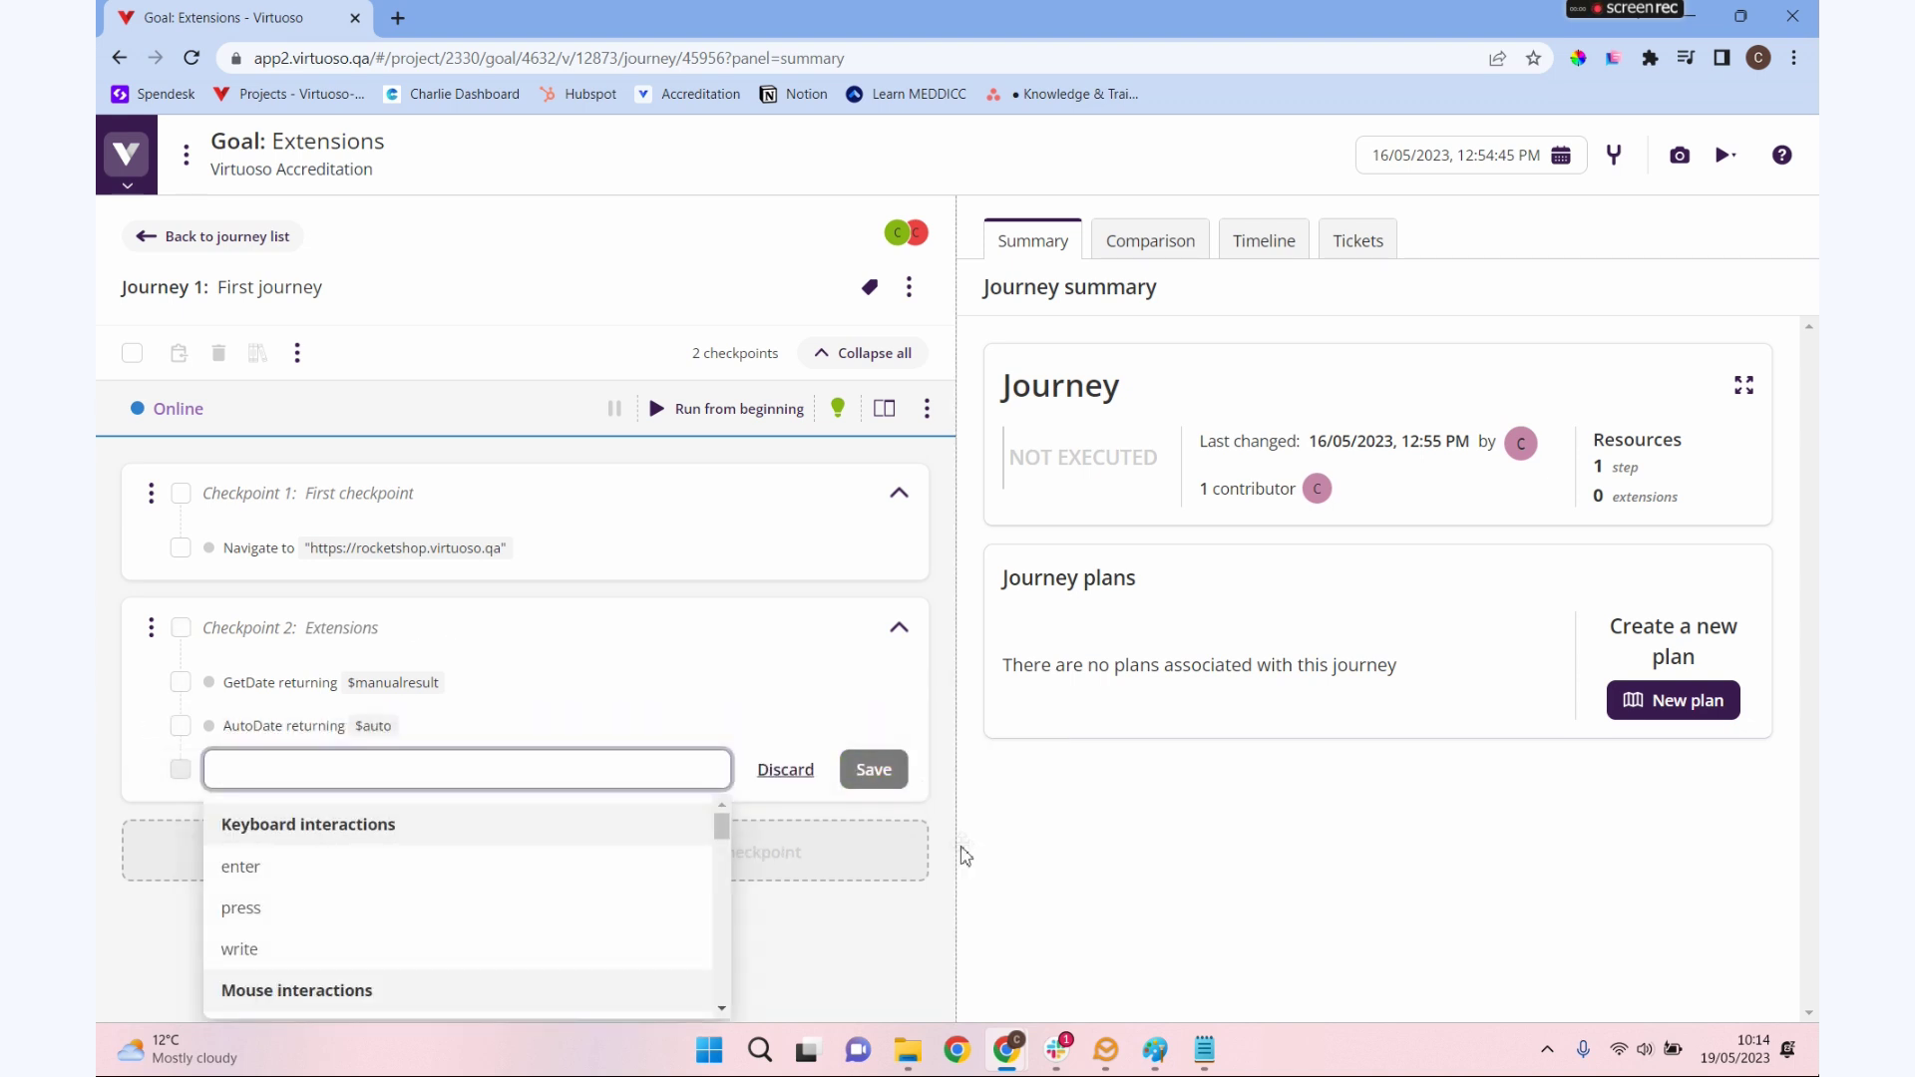
pyautogui.click(941, 825)
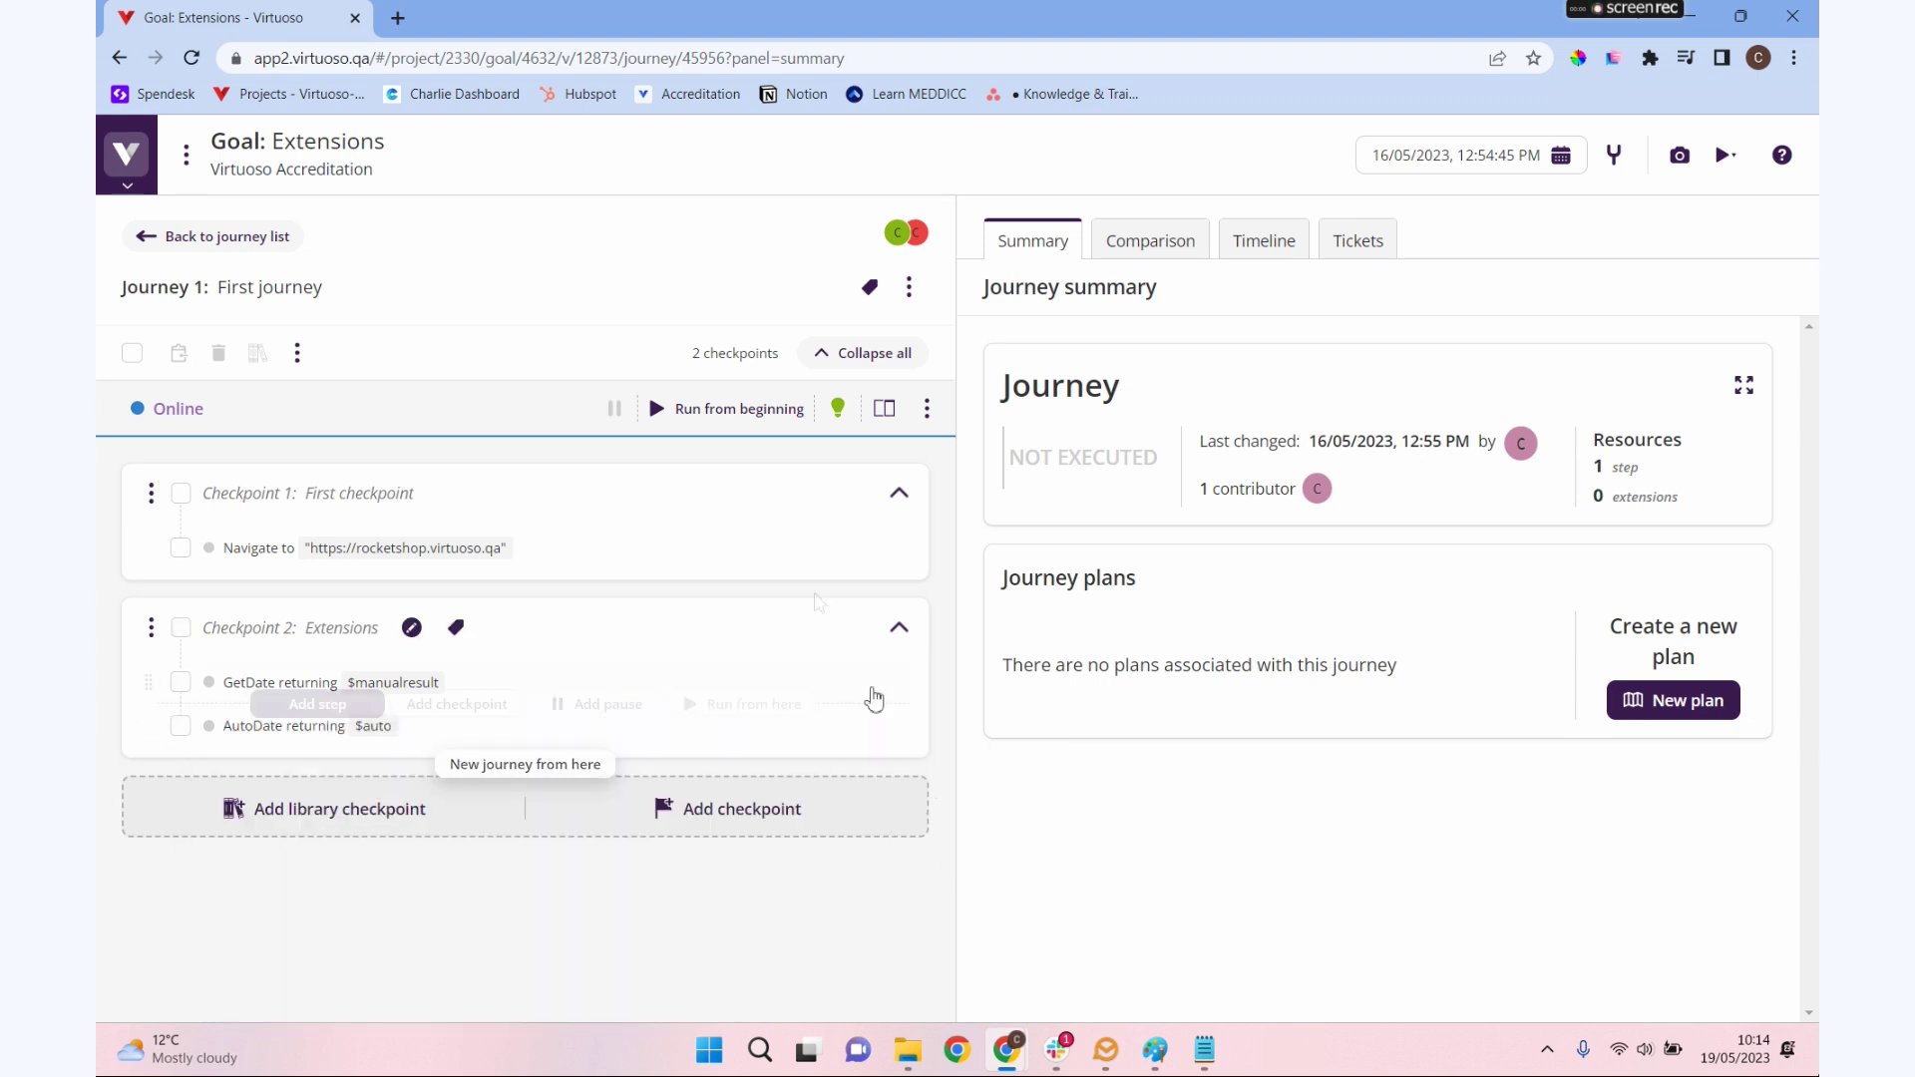
# Step: Run the journey from the beginning and compare side effects: GetDate 16/05/2023, AutoDate 16052023
pyautogui.click(710, 410)
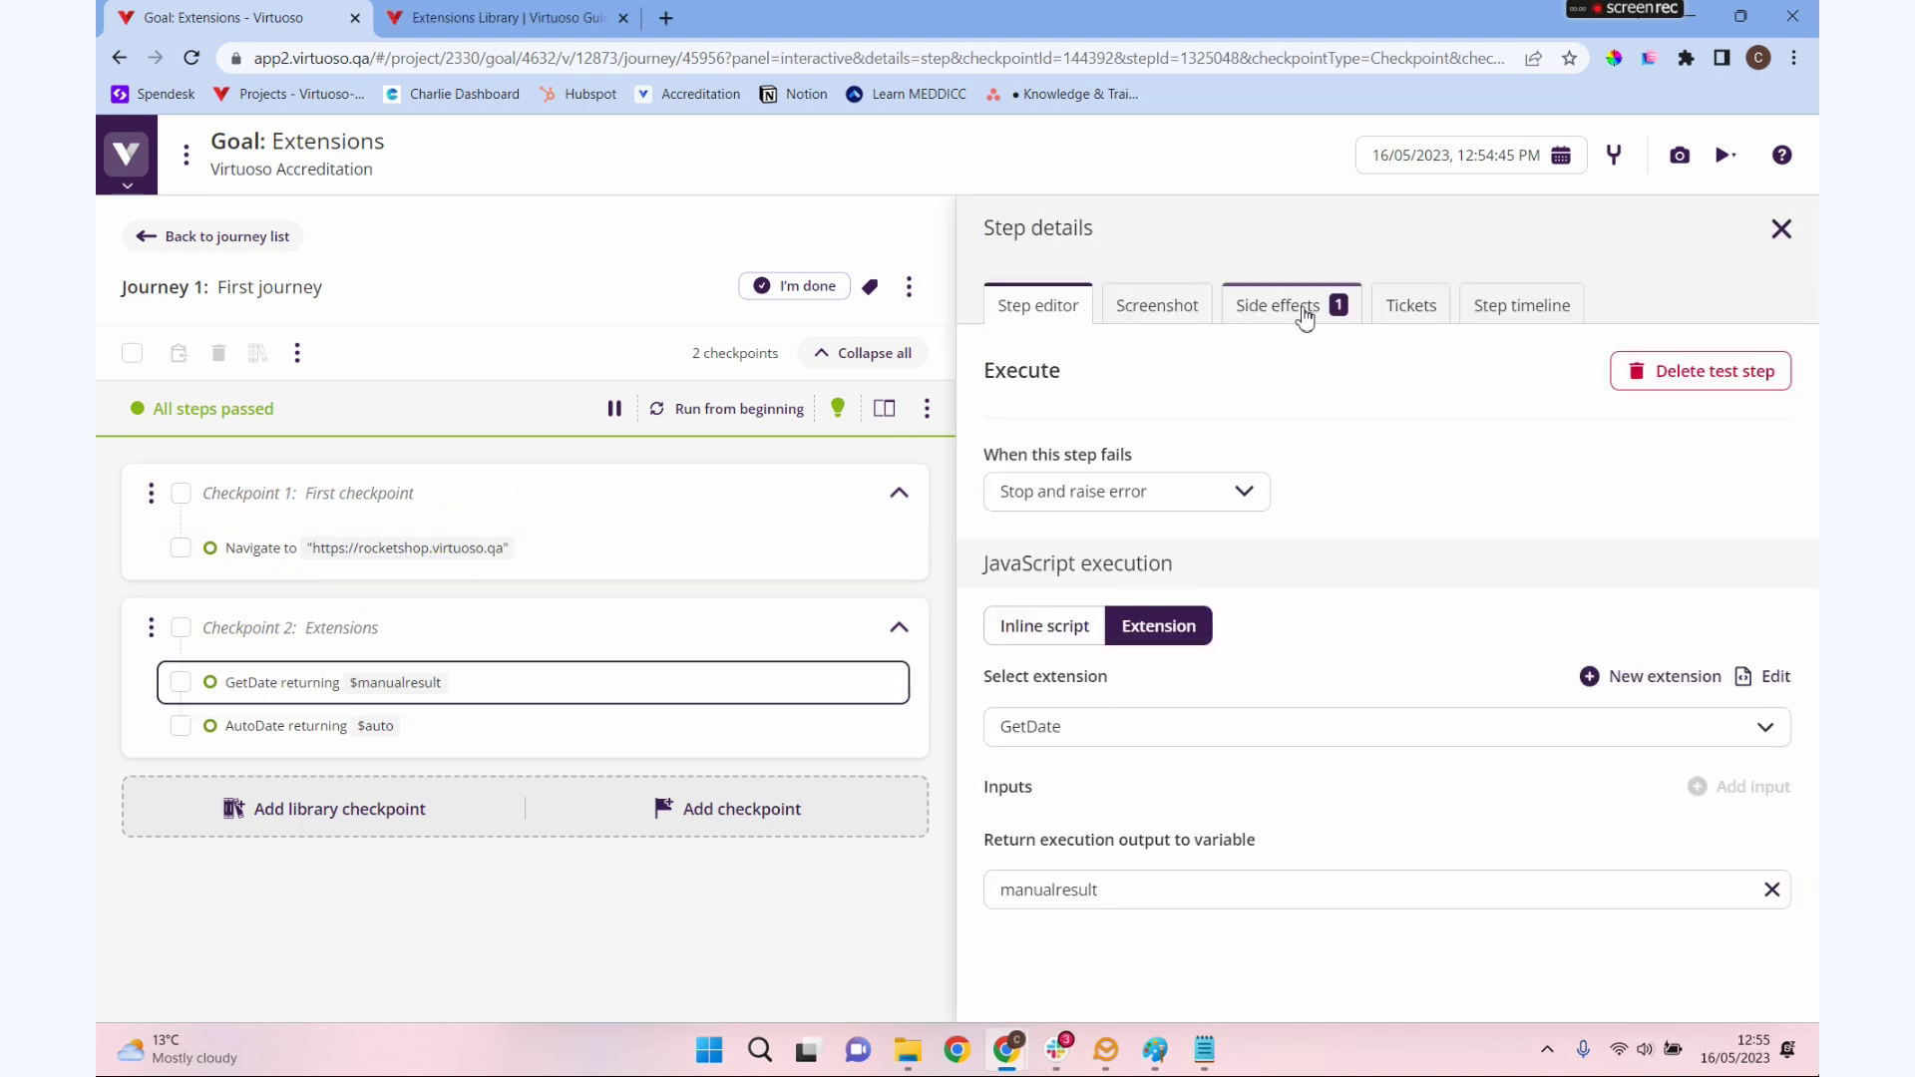
pyautogui.click(1267, 311)
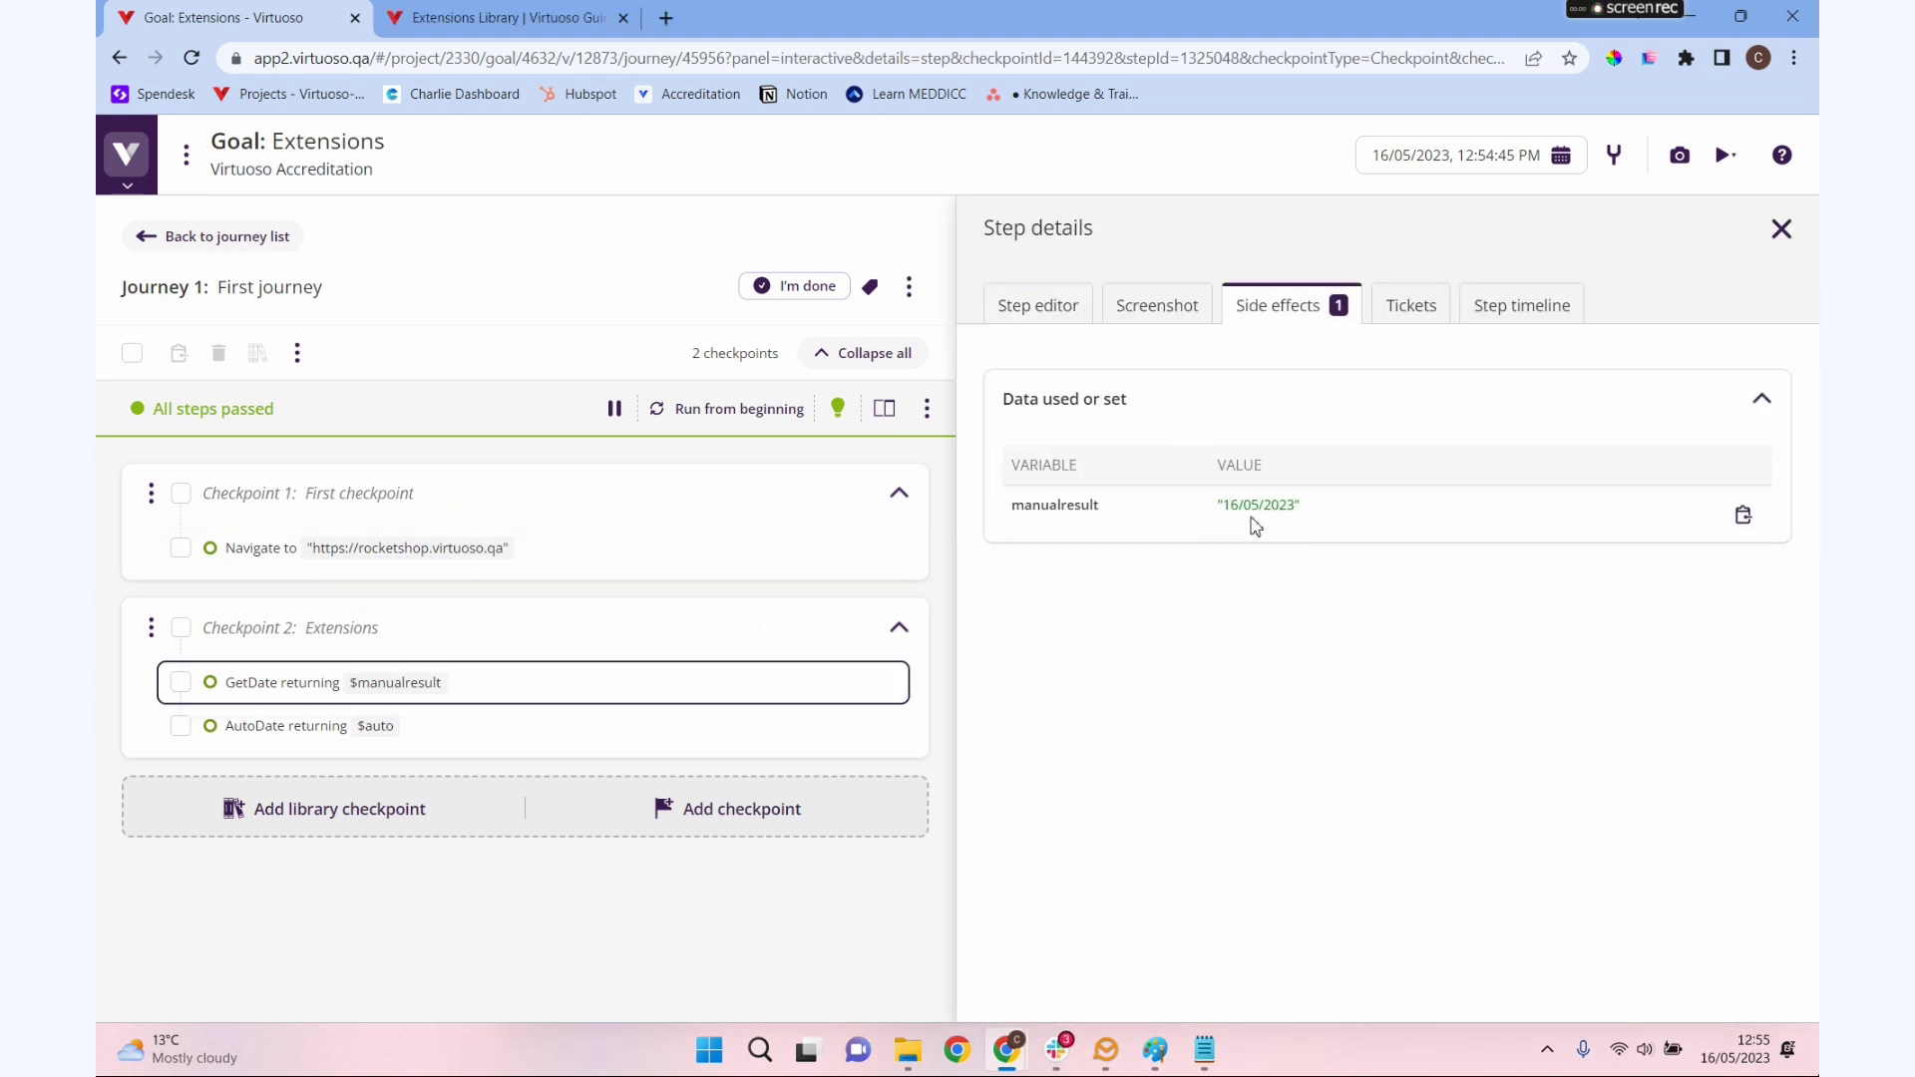
pyautogui.click(1027, 308)
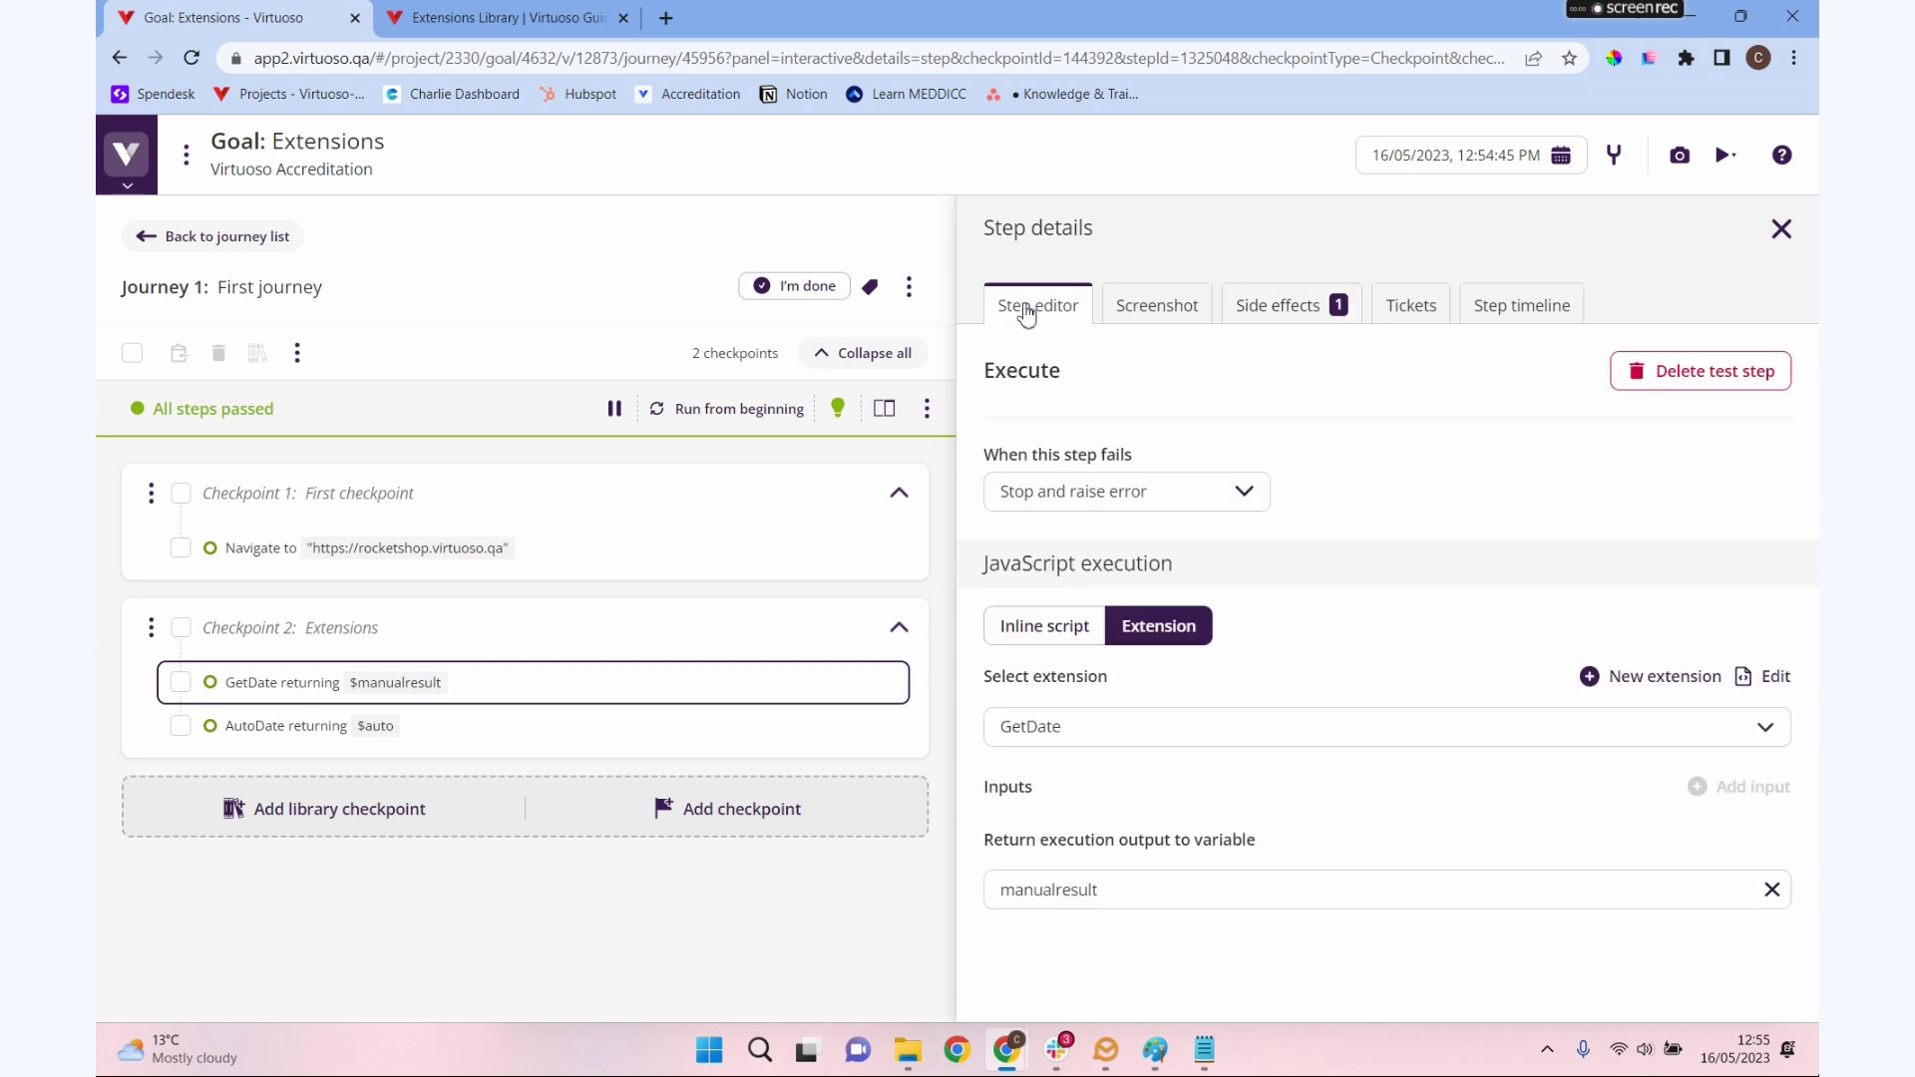
pyautogui.click(482, 729)
pyautogui.click(1285, 308)
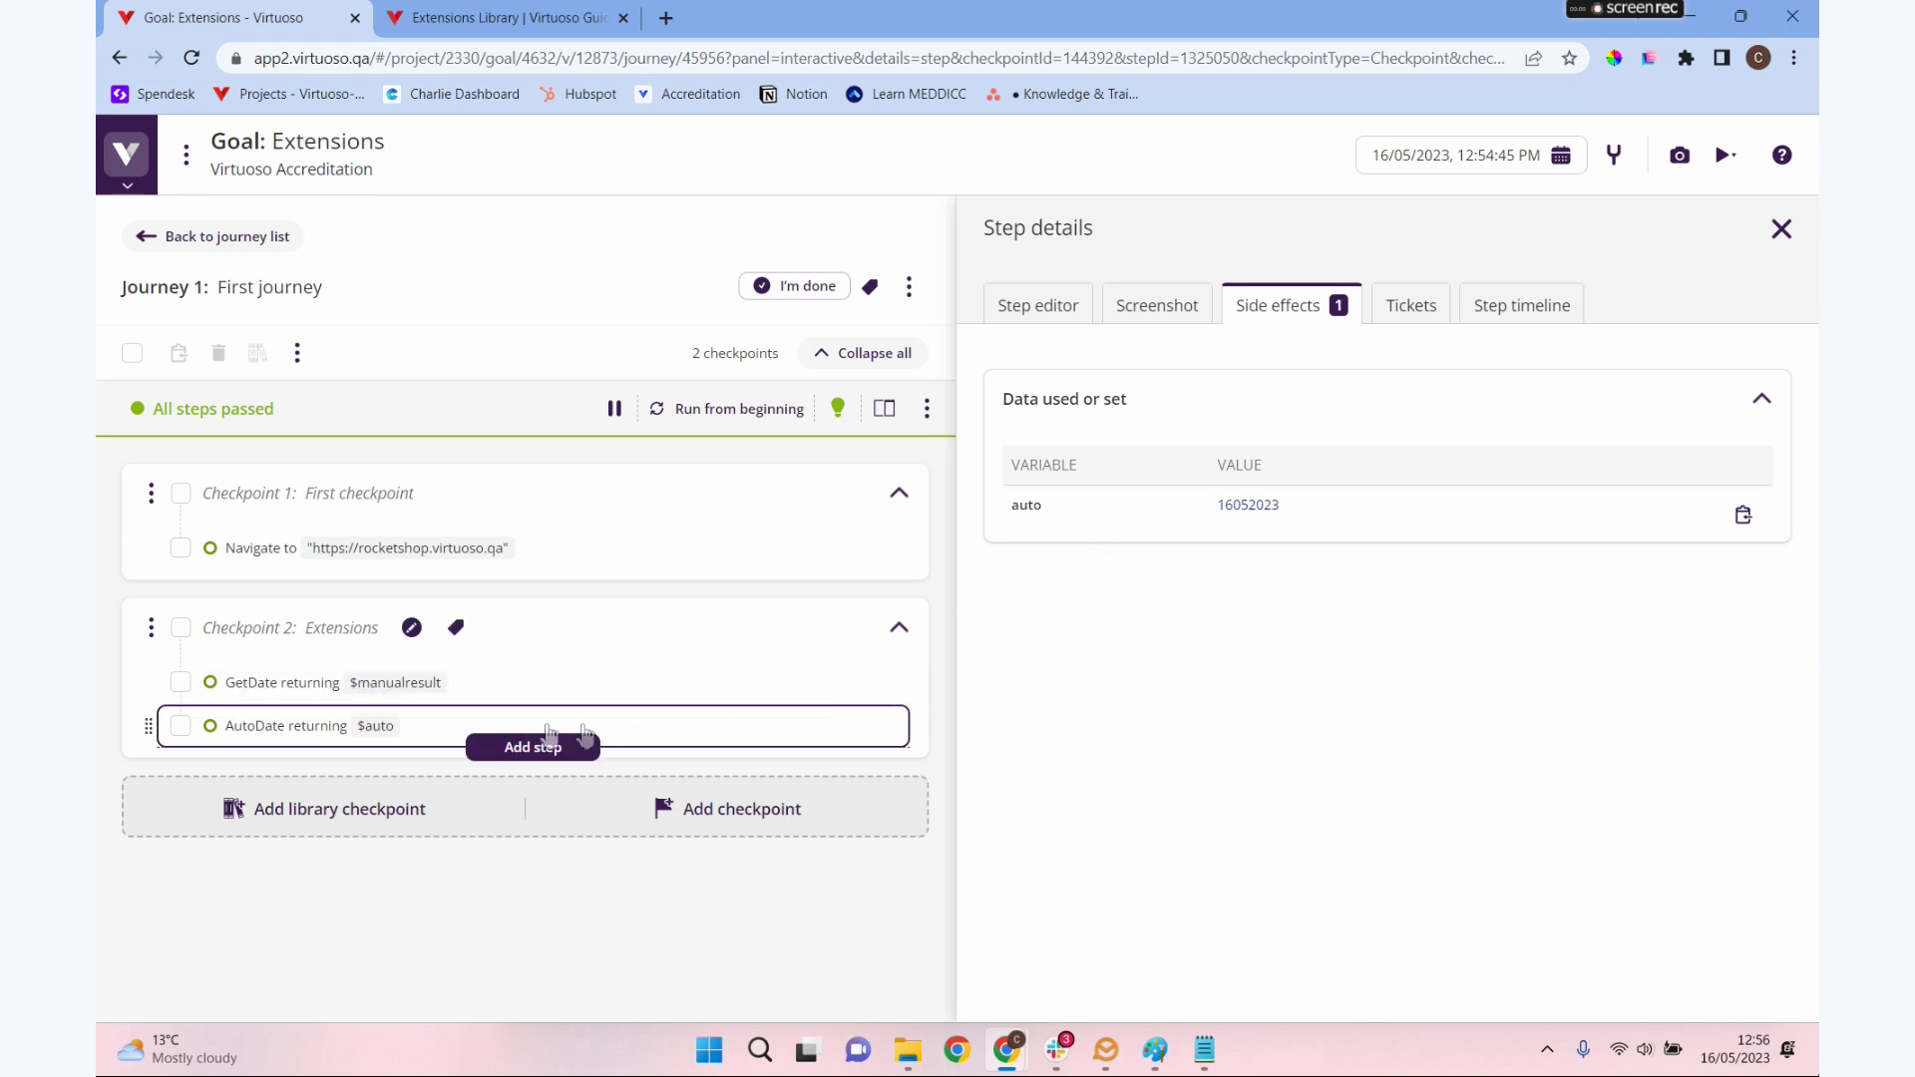
pyautogui.click(1038, 311)
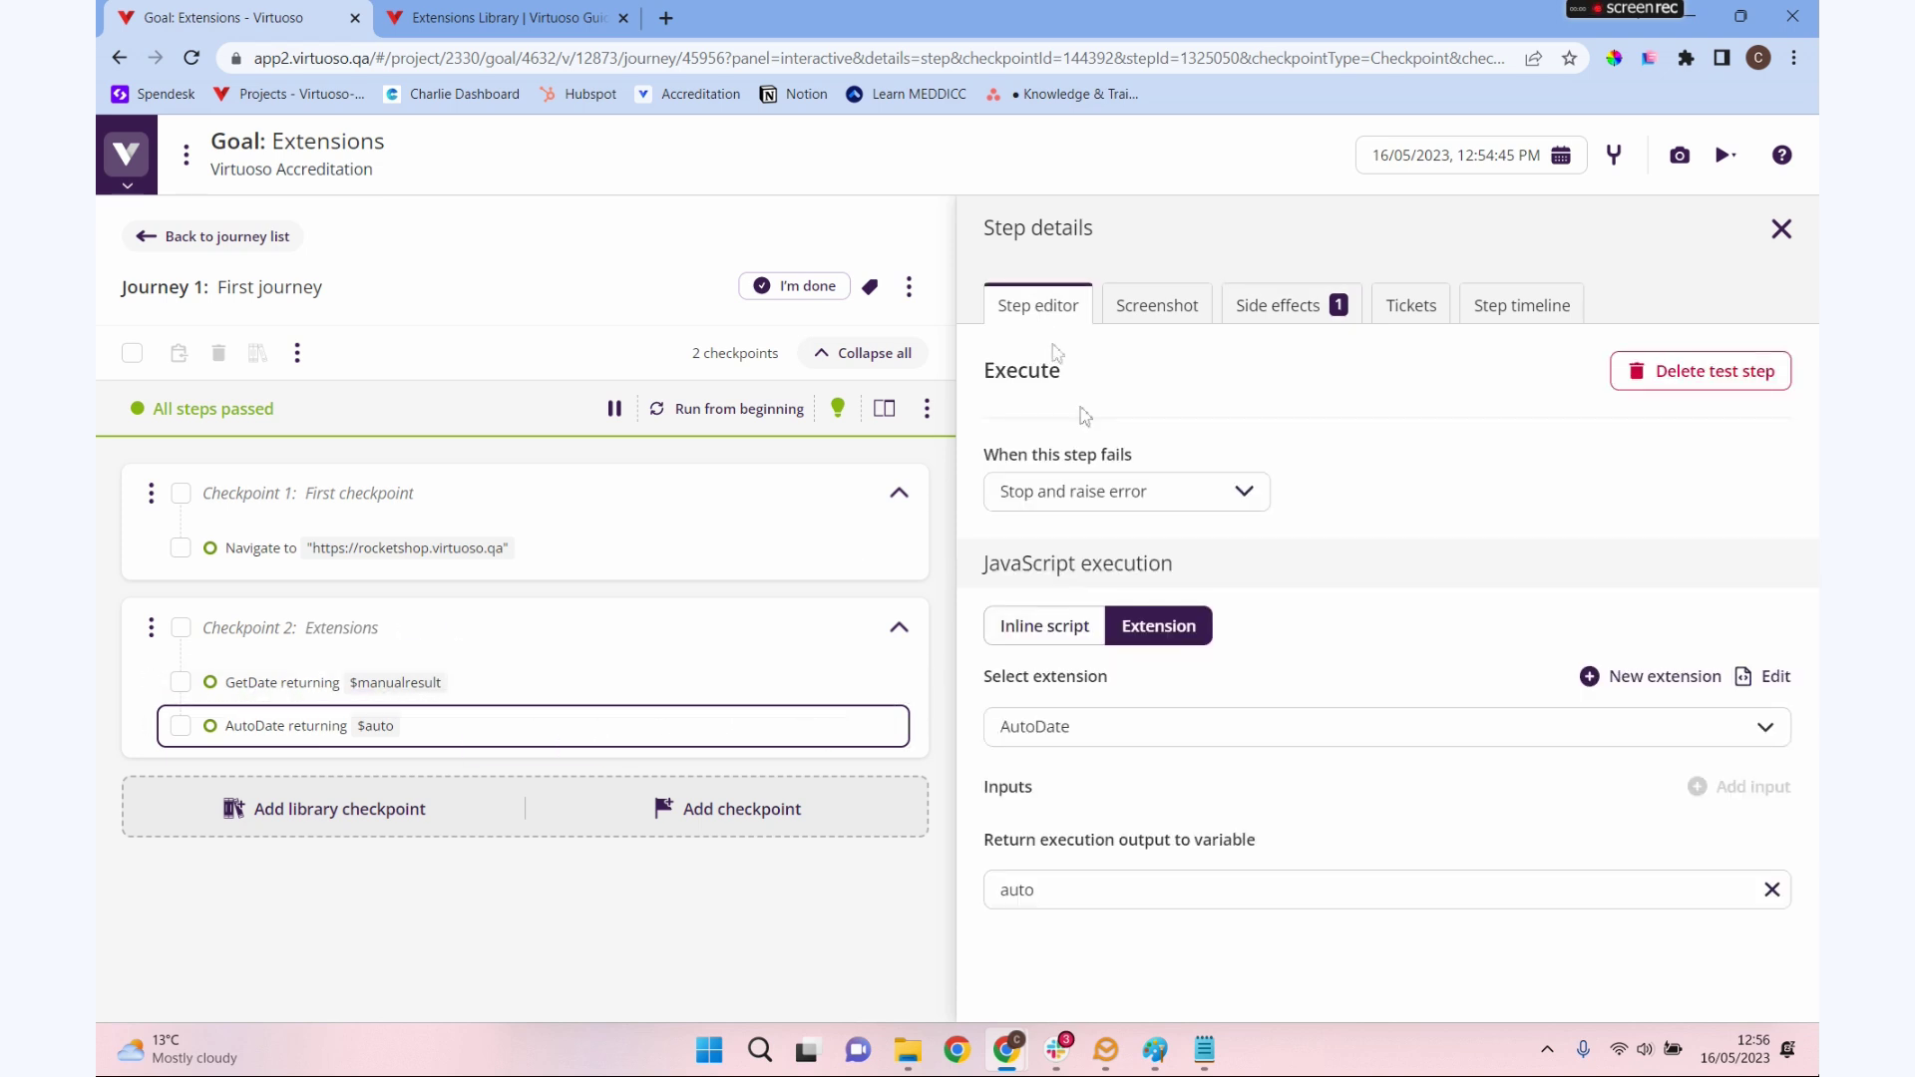
# Step: Try a slash after the day in AutoDate's line 5, then discard the change and close
pyautogui.click(1773, 679)
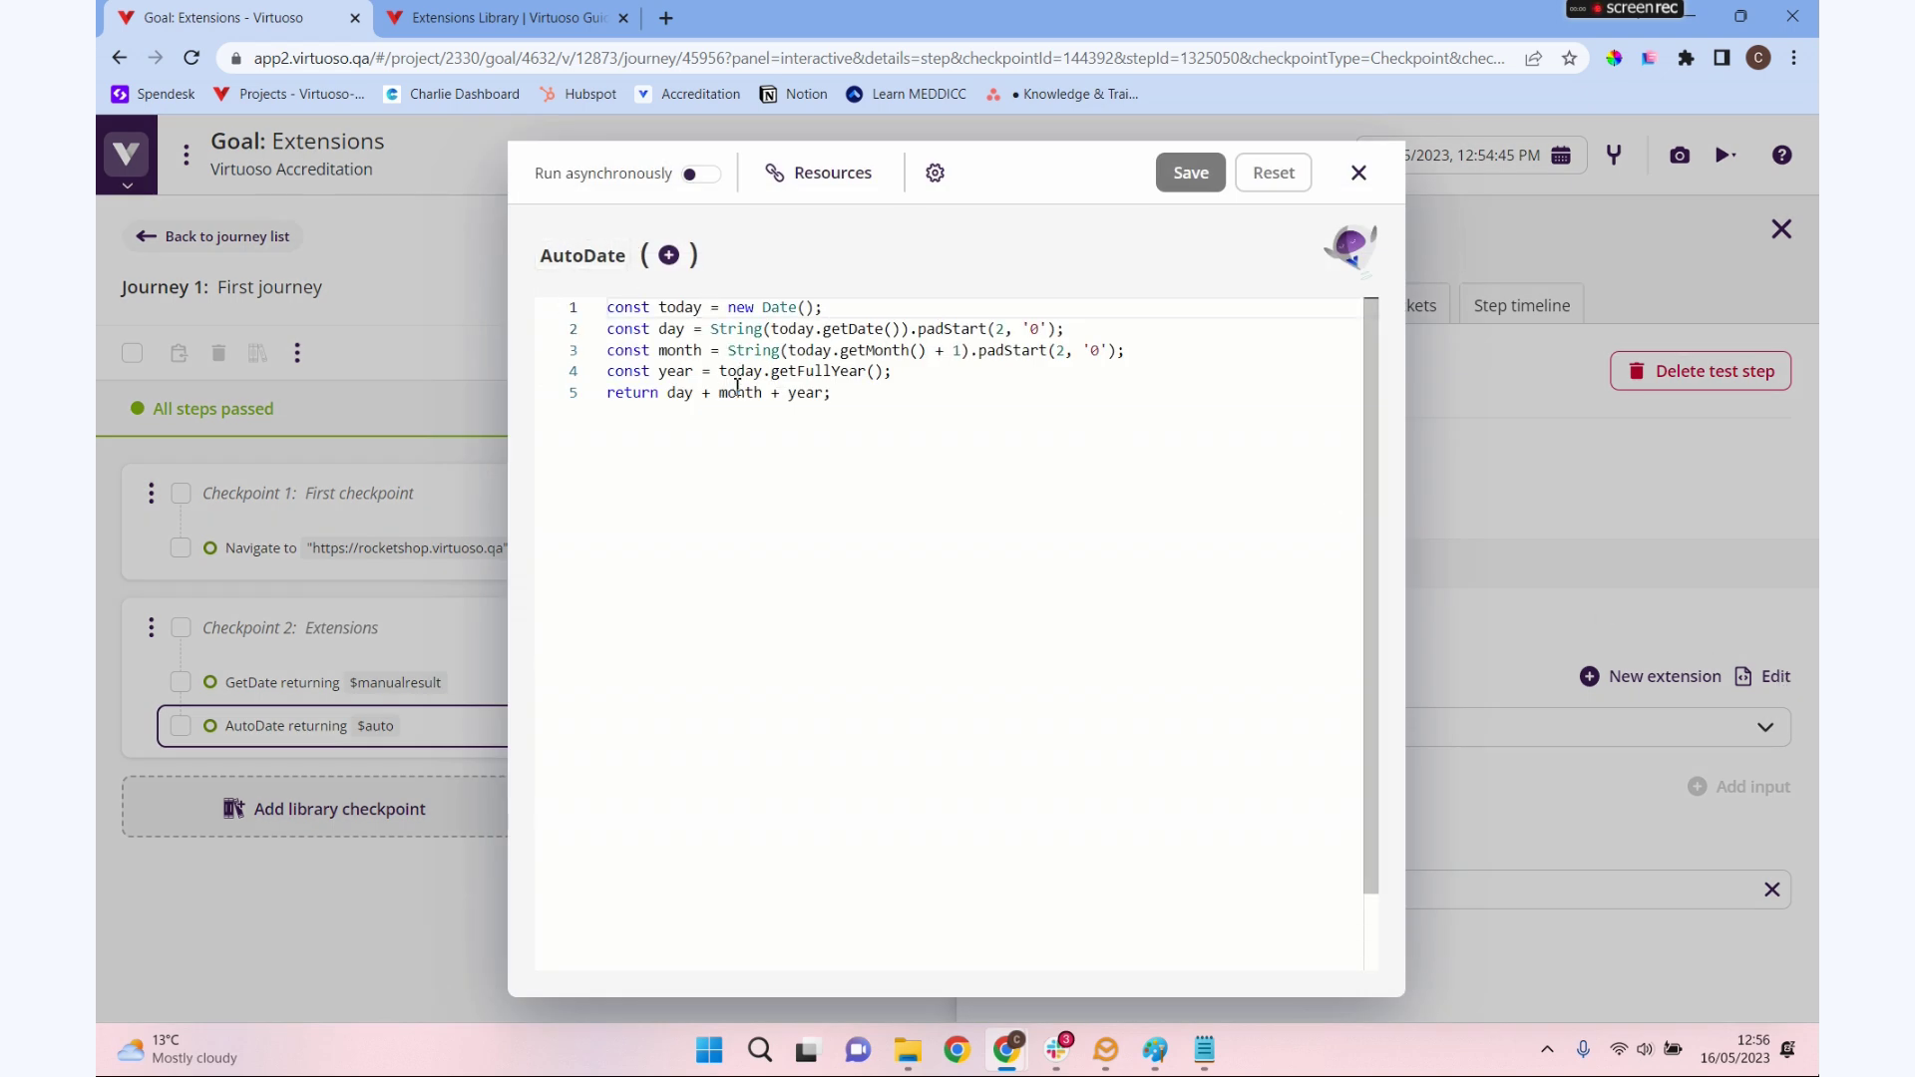
pyautogui.click(717, 393)
pyautogui.write('"/" ')
pyautogui.write('"')
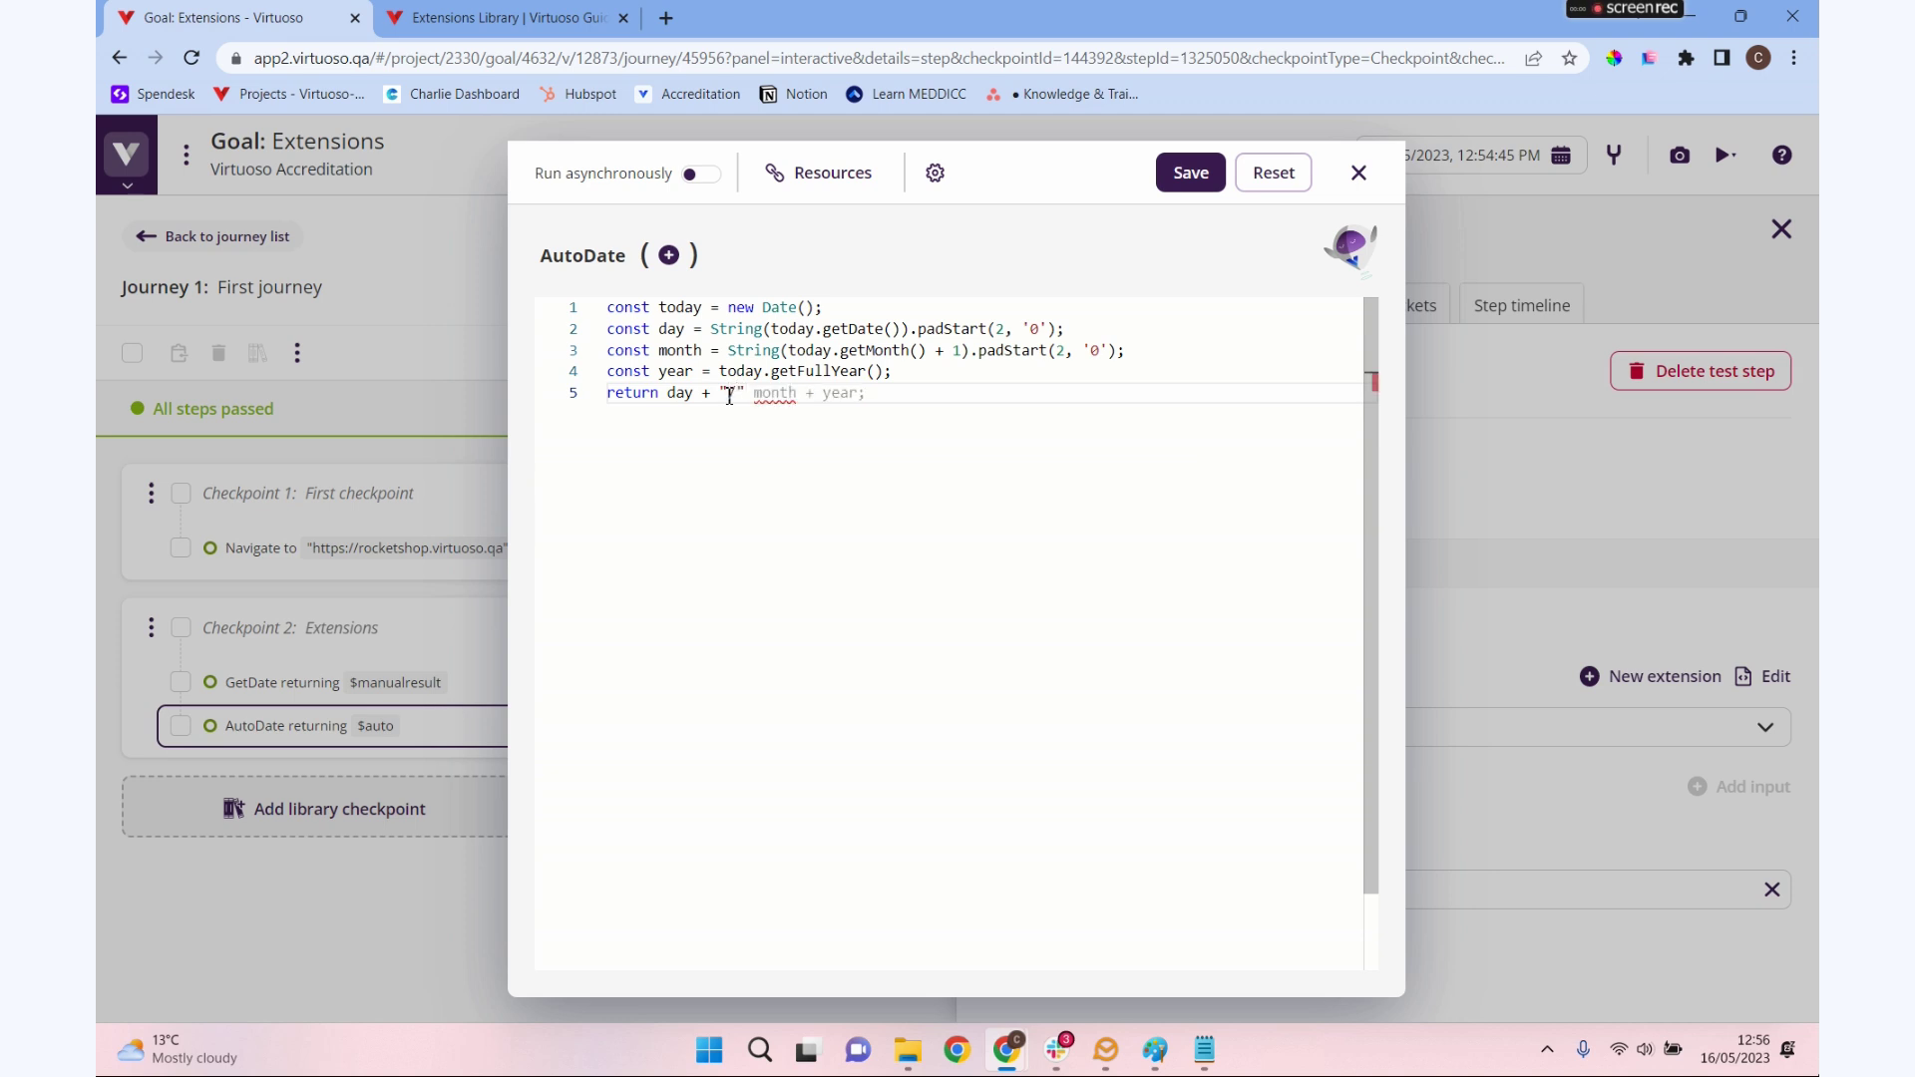
pyautogui.press('BackSpace')
pyautogui.press('BackSpace')
pyautogui.press('BackSpace')
pyautogui.press('BackSpace')
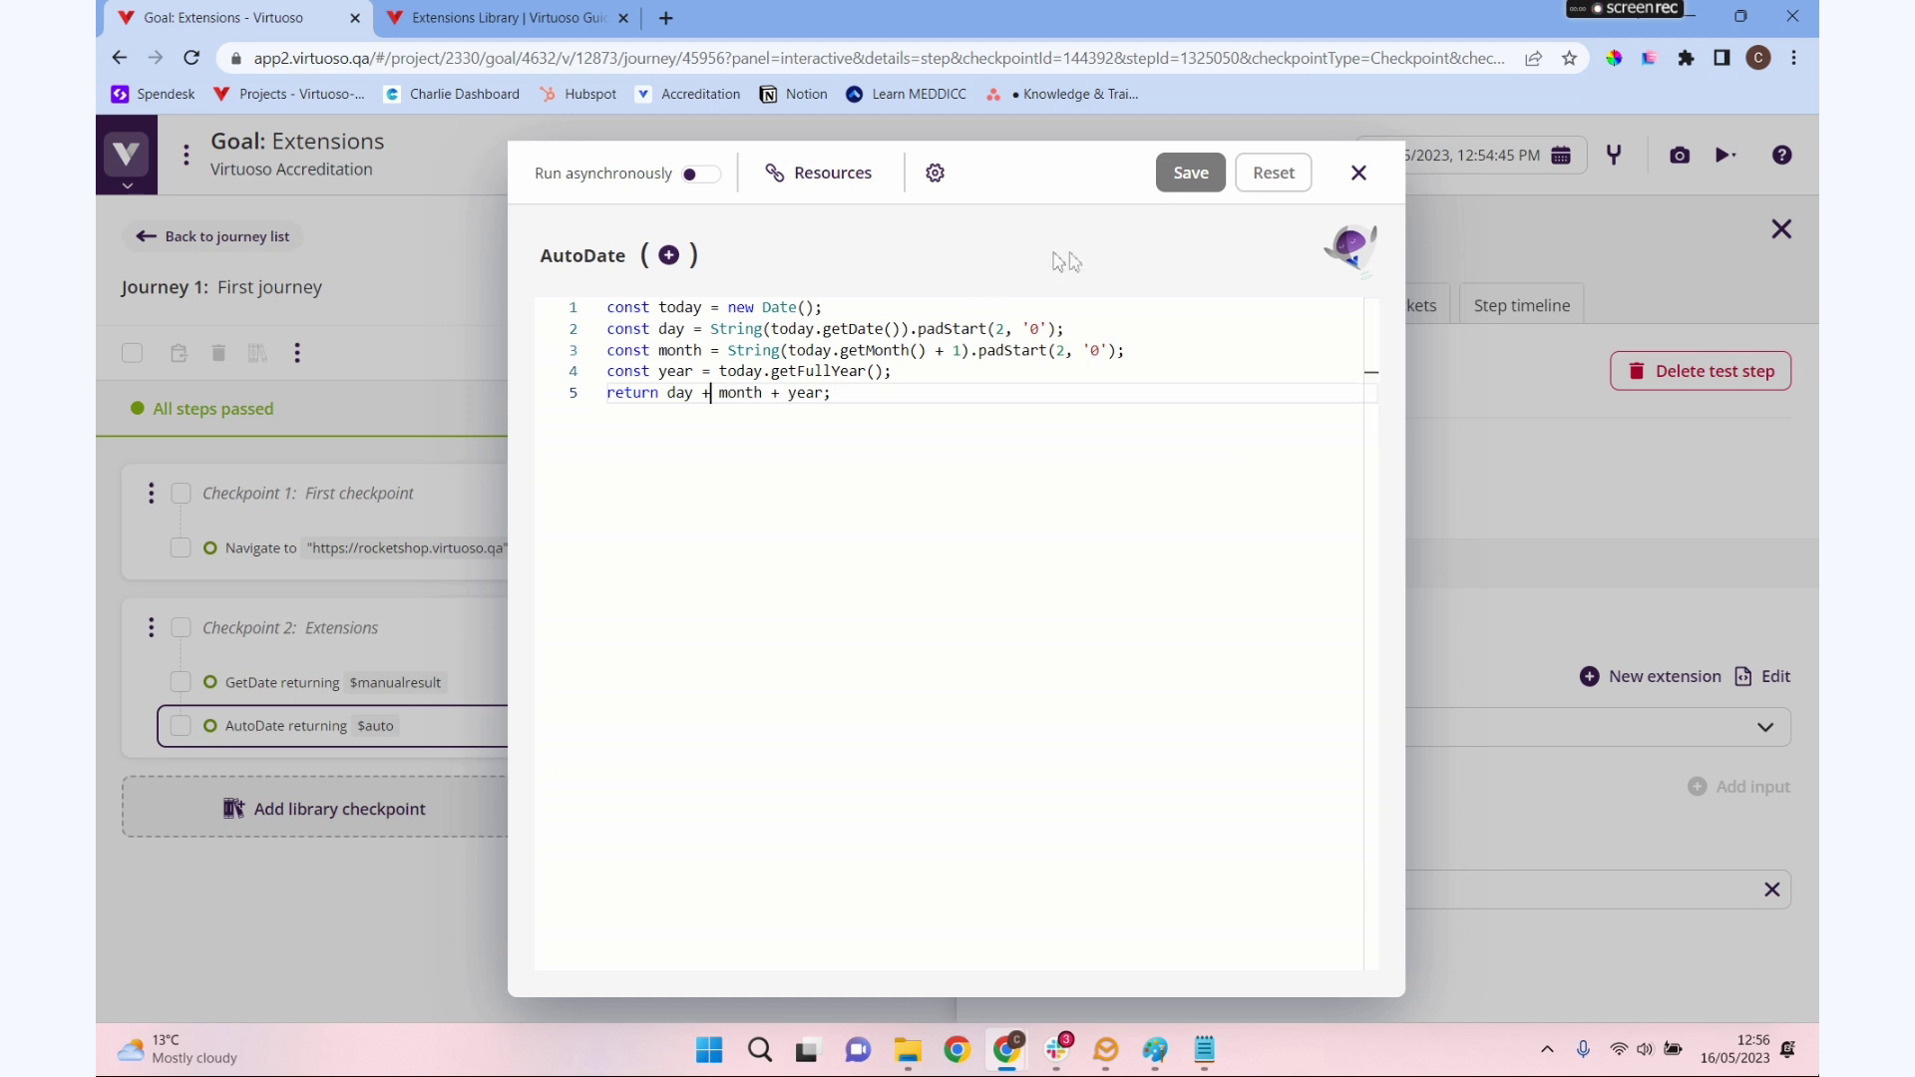
pyautogui.click(1359, 173)
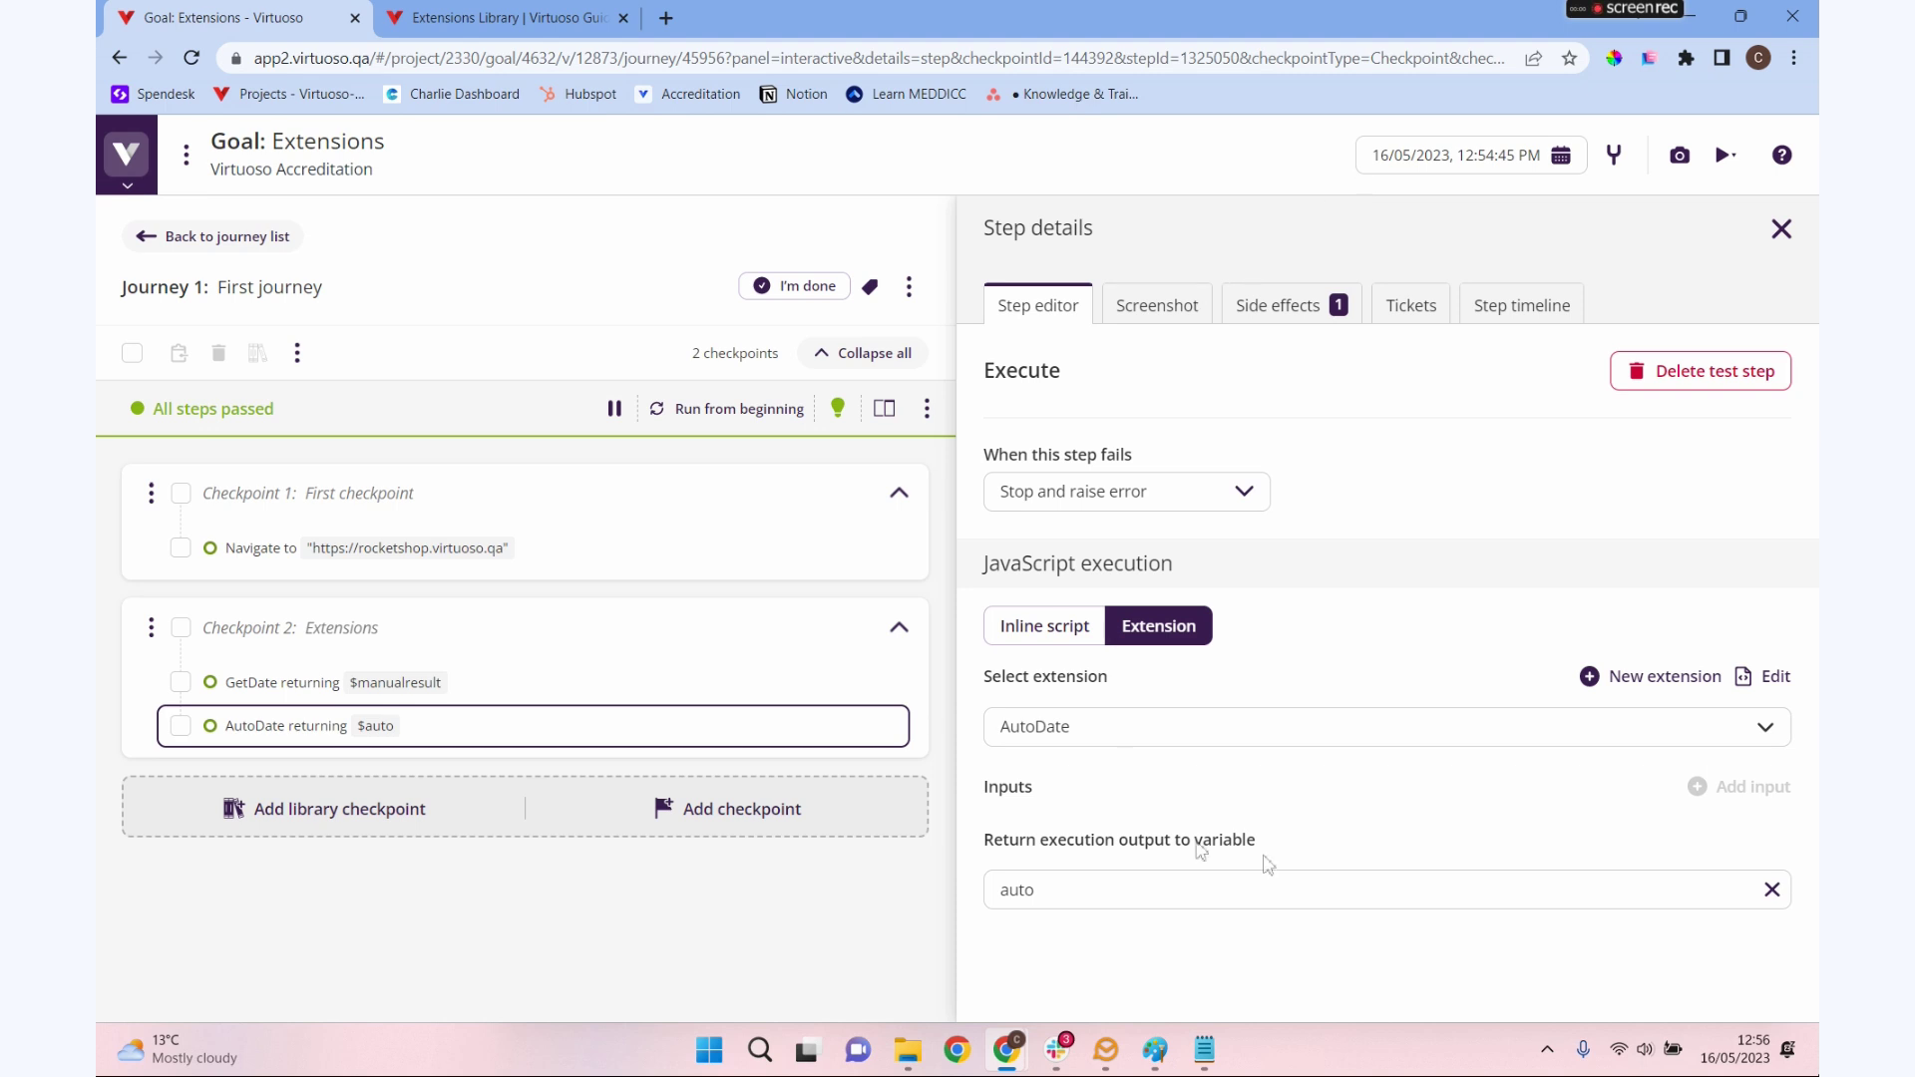
# Step: Insert '/' + before month and year on AutoDate's line 5, then save and close the editor
pyautogui.click(1760, 686)
pyautogui.click(727, 397)
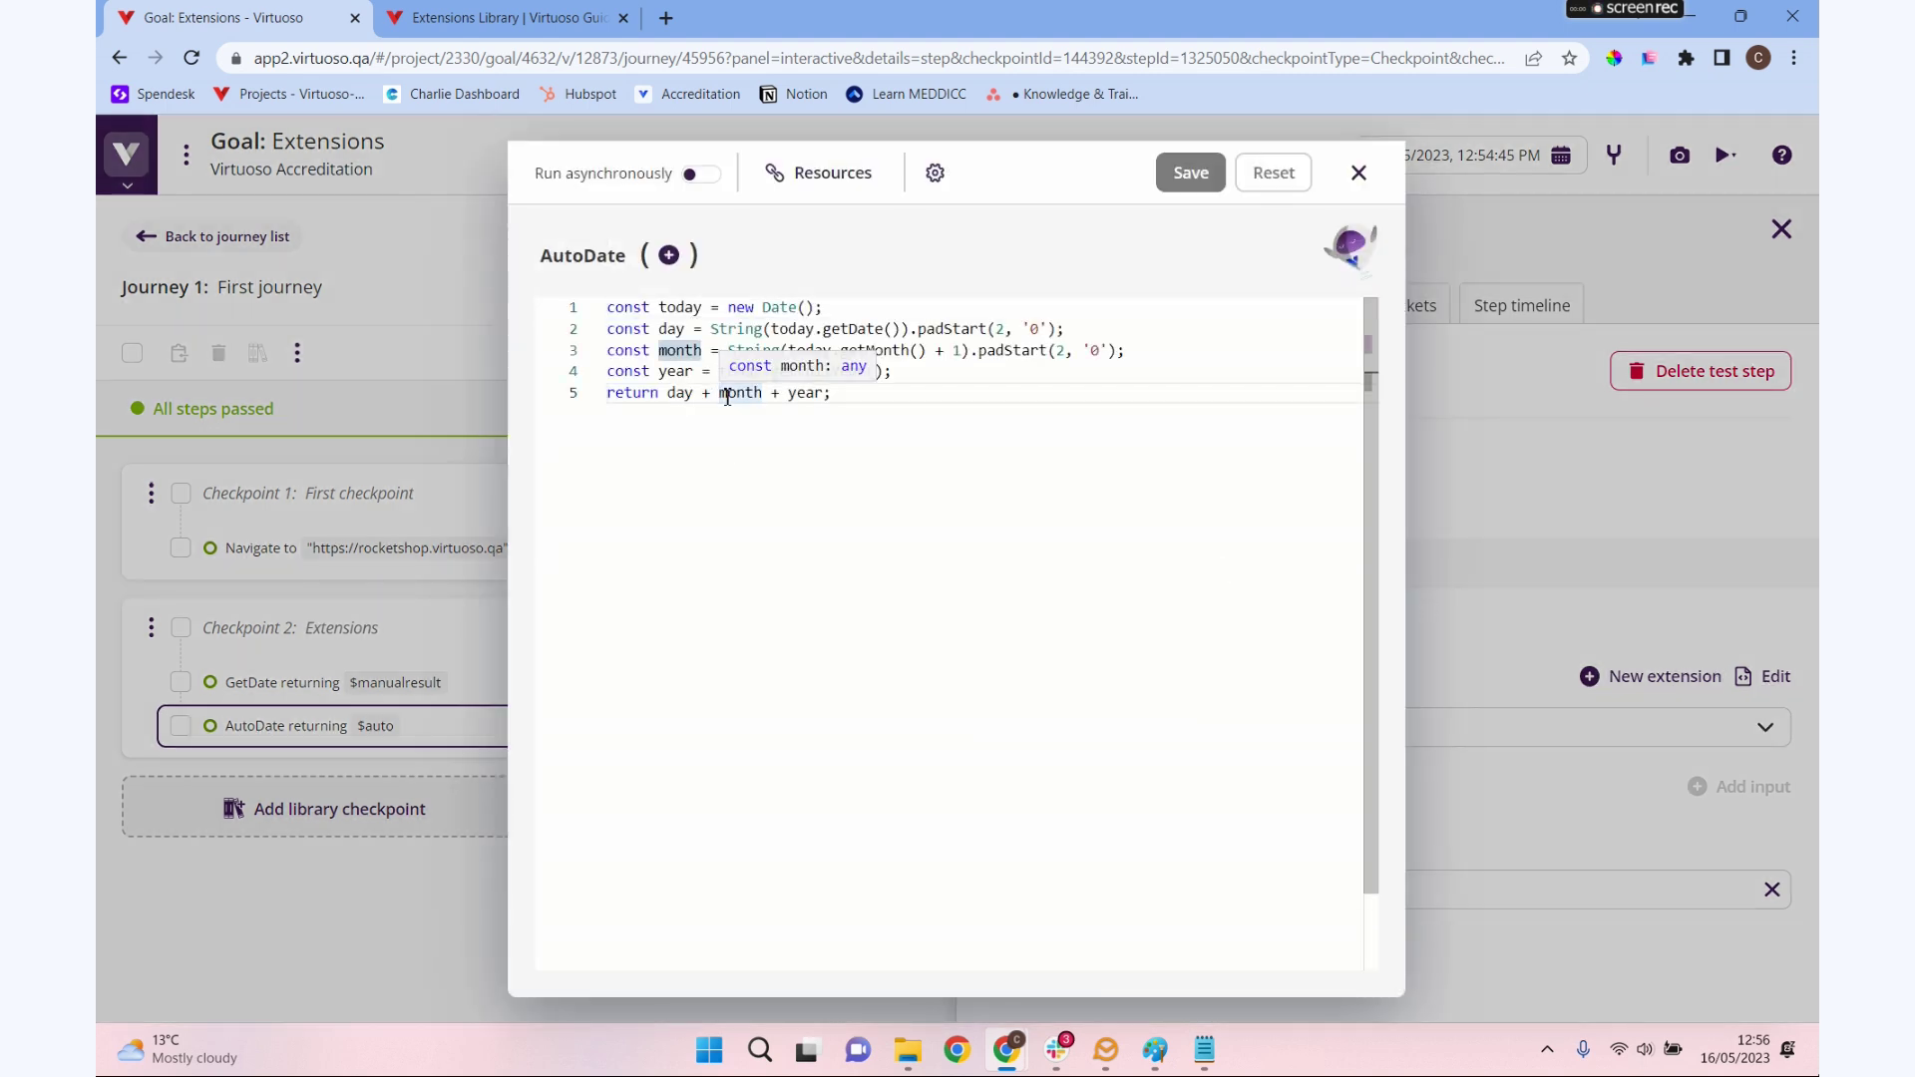
pyautogui.write("'/' ")
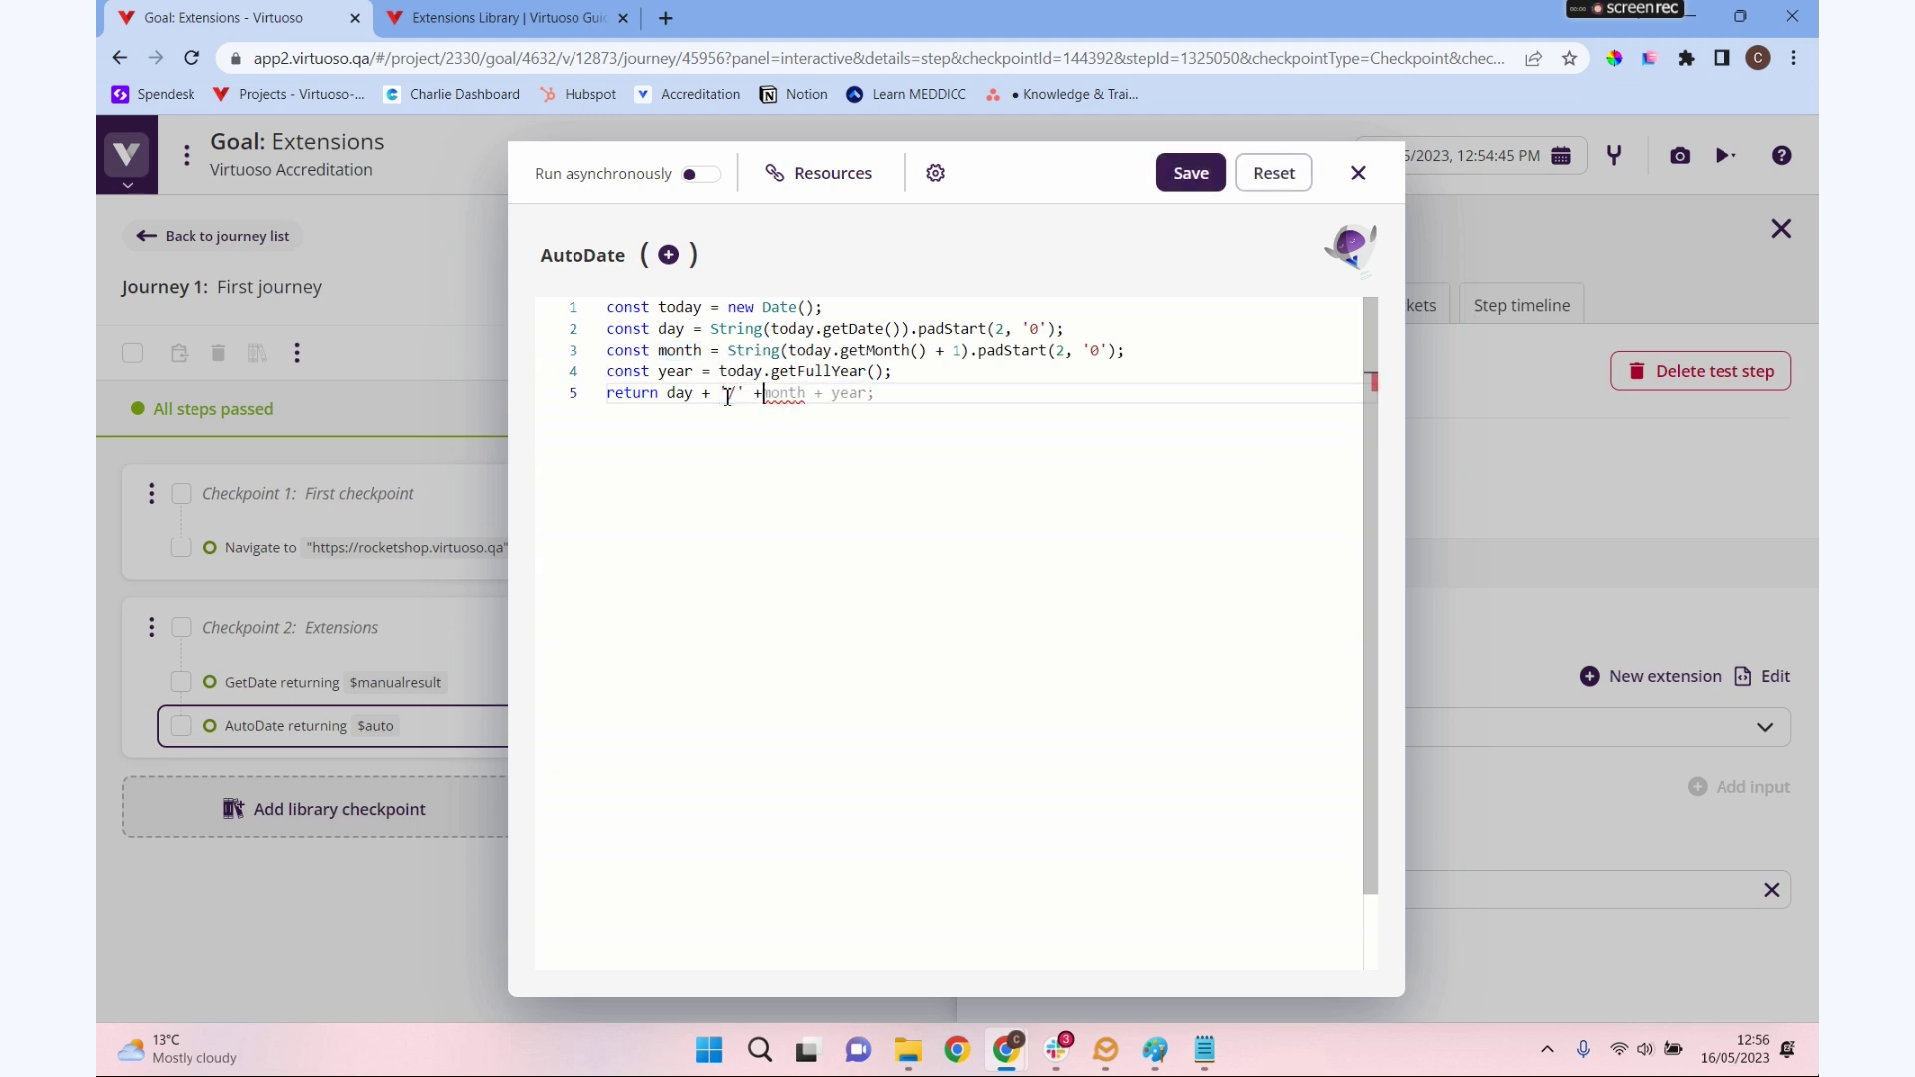
pyautogui.write('+ year;')
pyautogui.click(847, 391)
pyautogui.write("'/'")
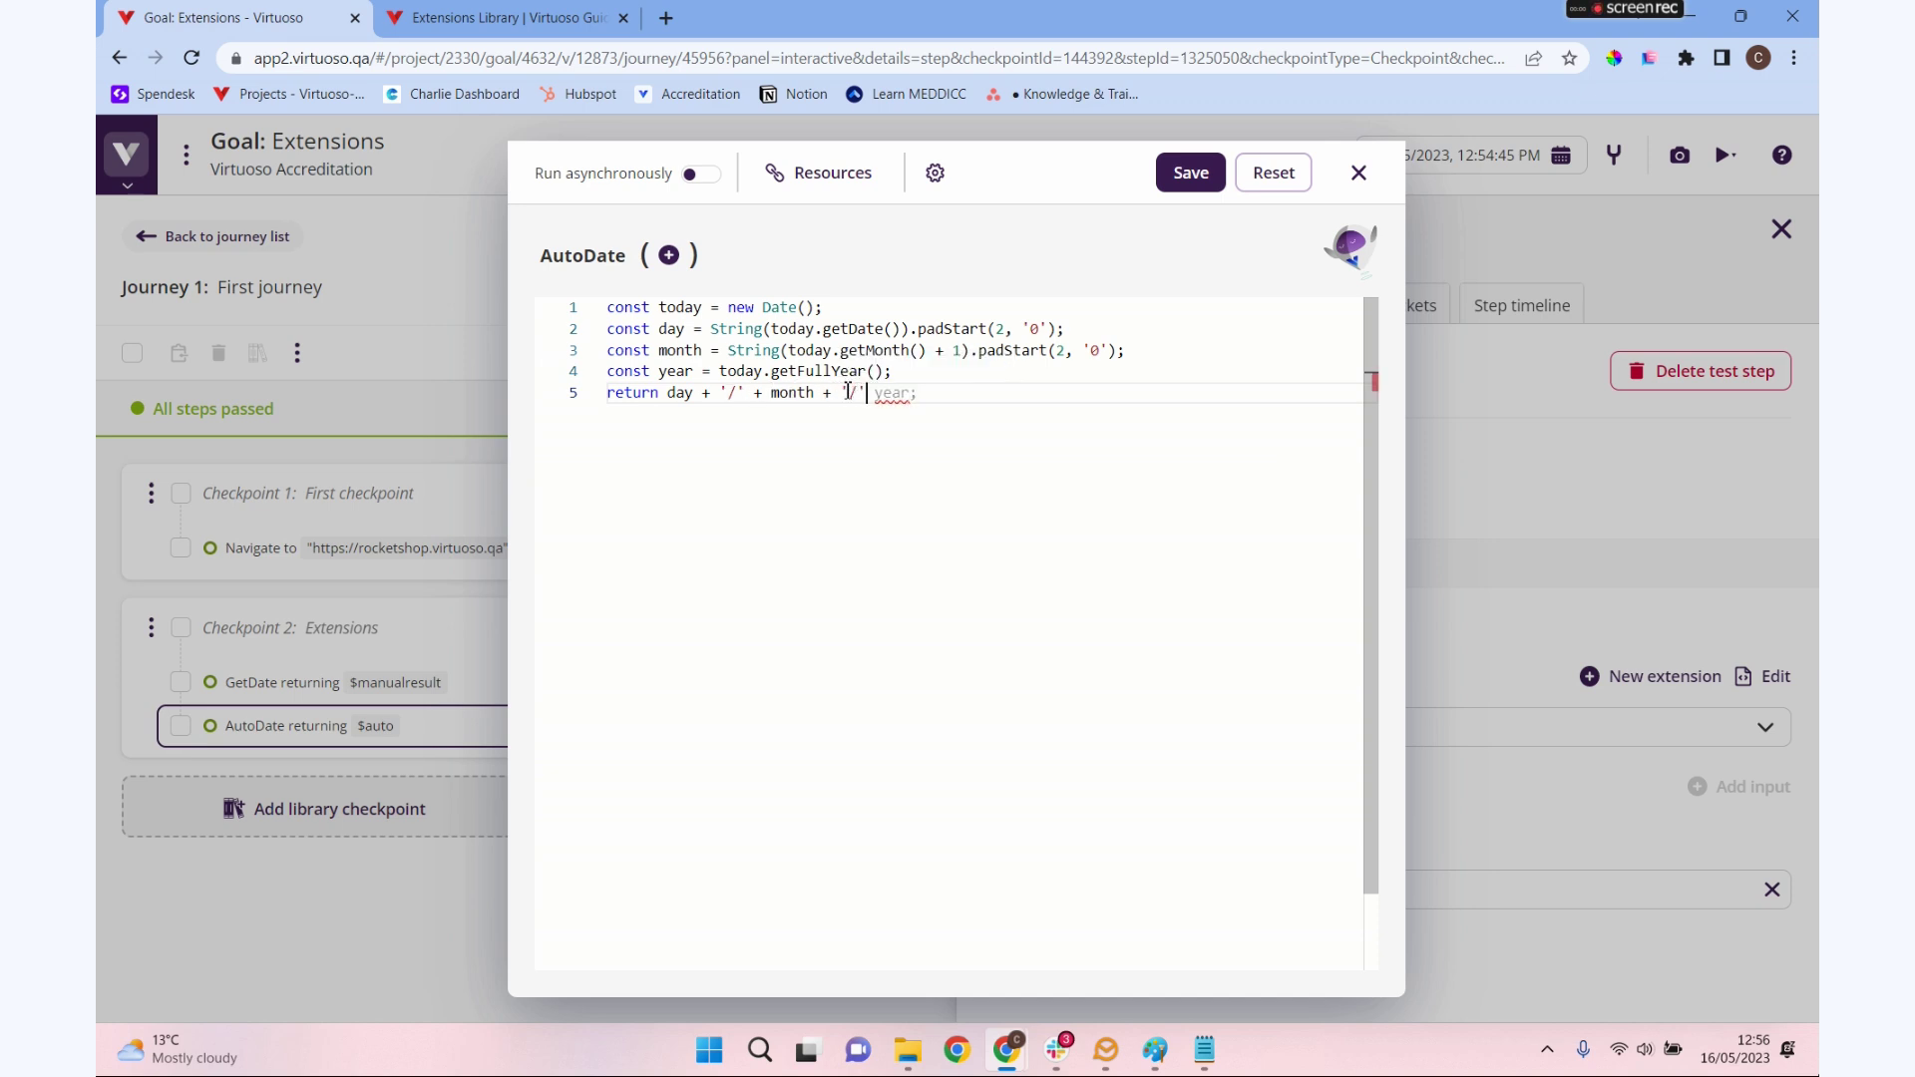
pyautogui.write(' +')
pyautogui.click(1191, 173)
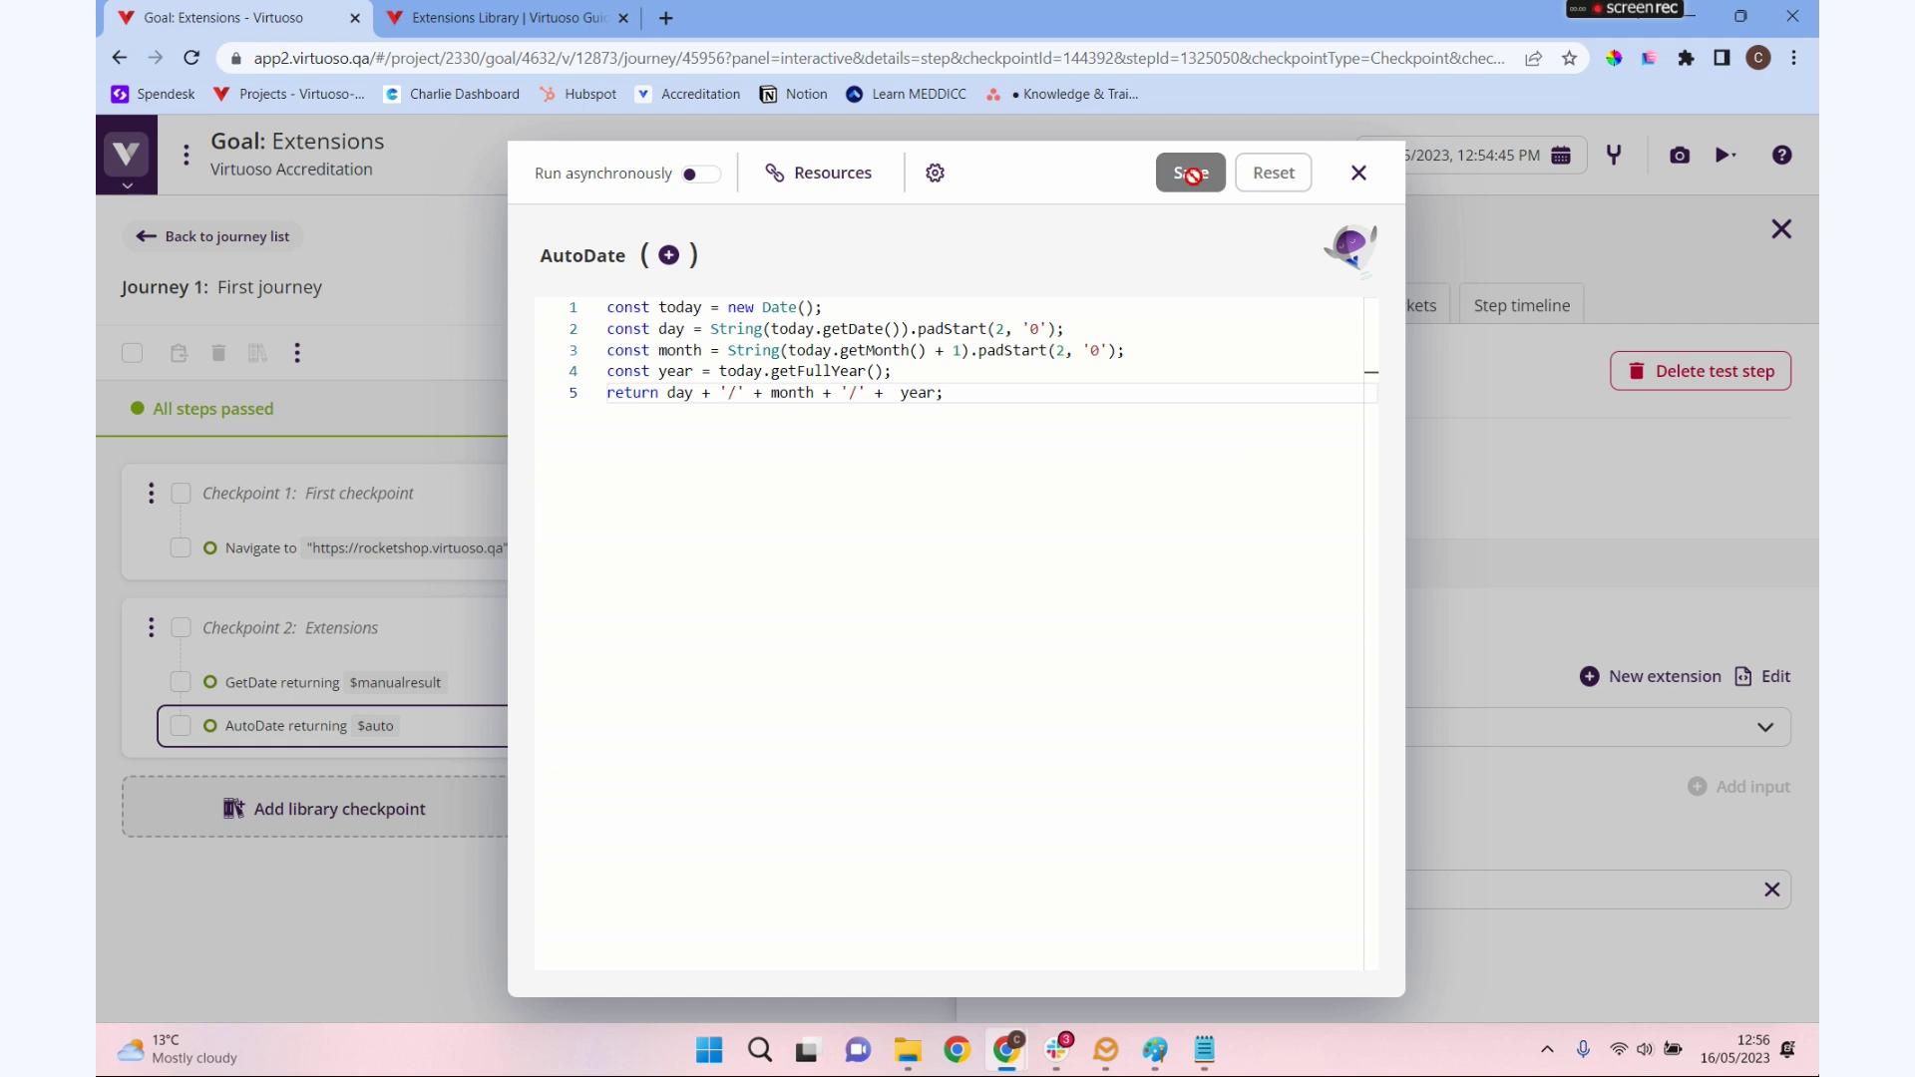
pyautogui.click(1358, 172)
# Step: Rerun the journey and check AutoDate's side effects show auto set to "16/05/2023"
pyautogui.click(750, 408)
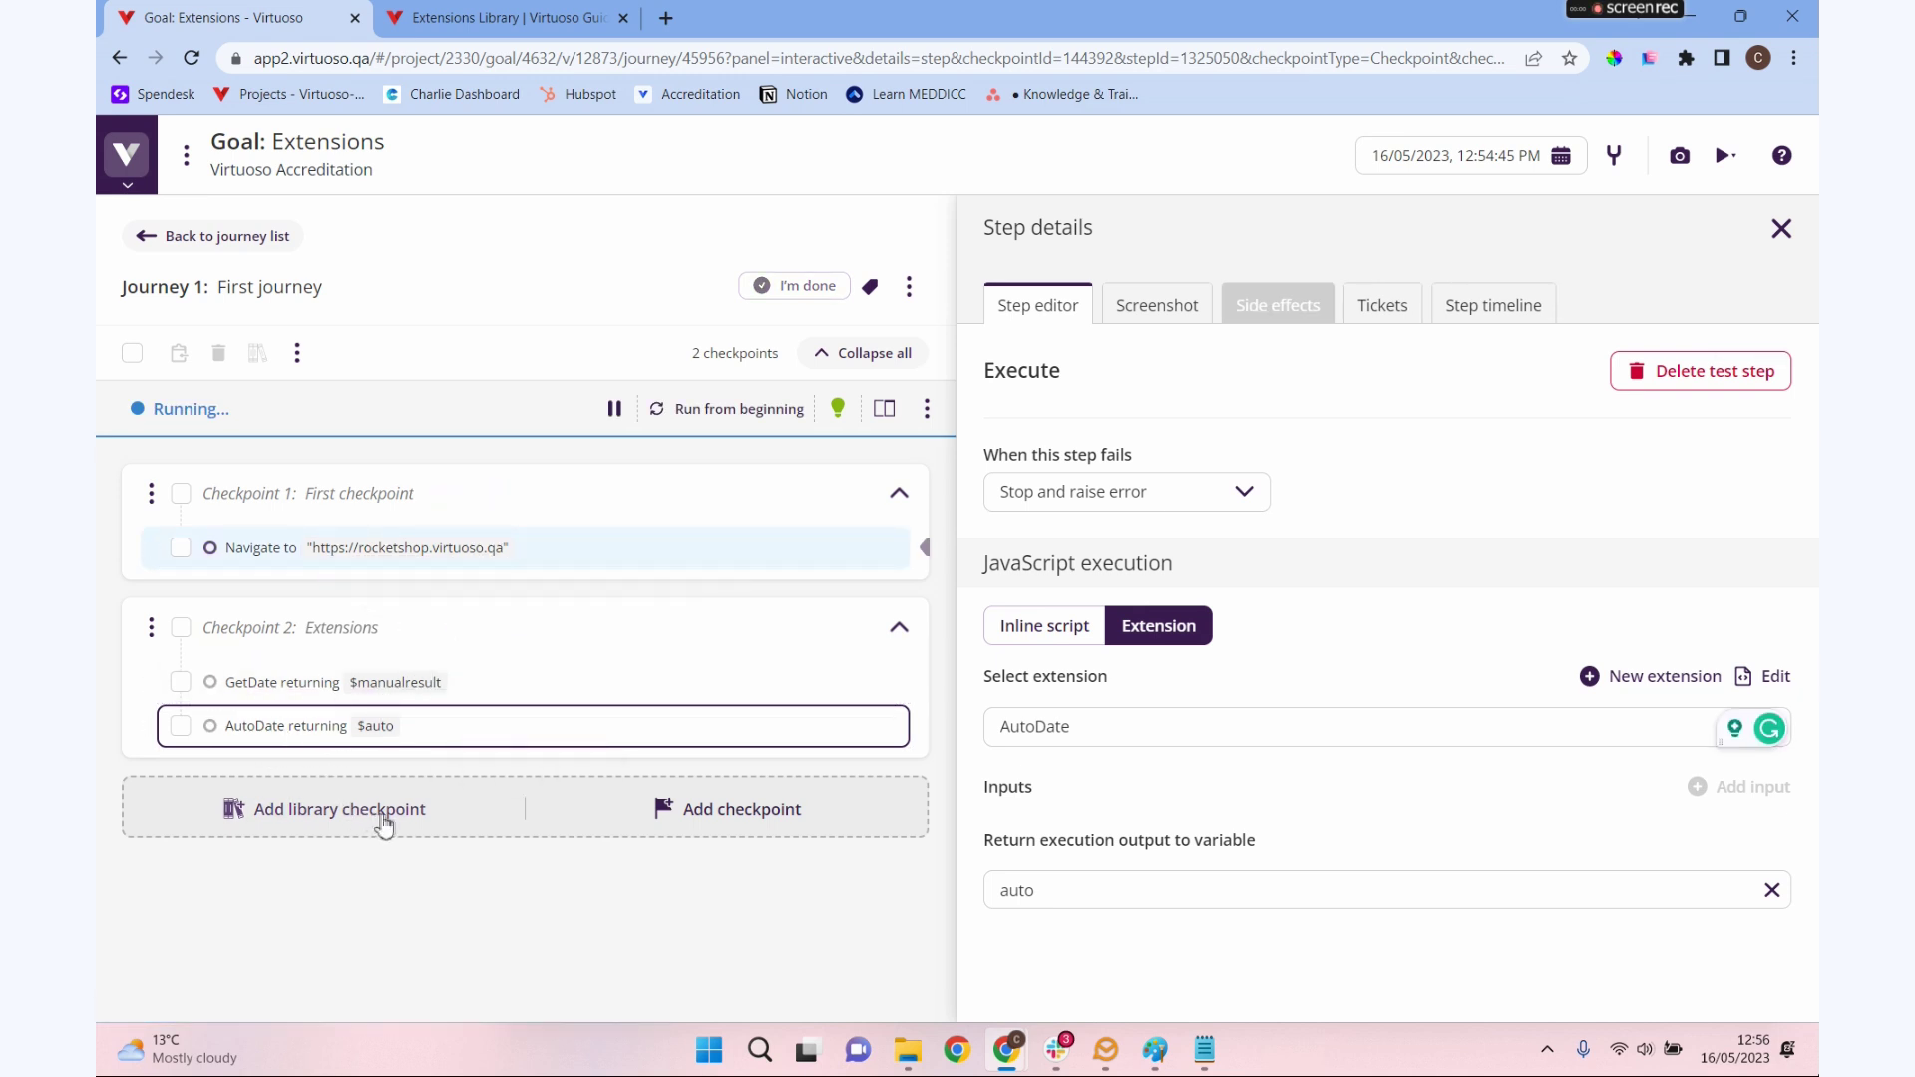
pyautogui.click(379, 726)
pyautogui.click(368, 728)
pyautogui.click(1287, 309)
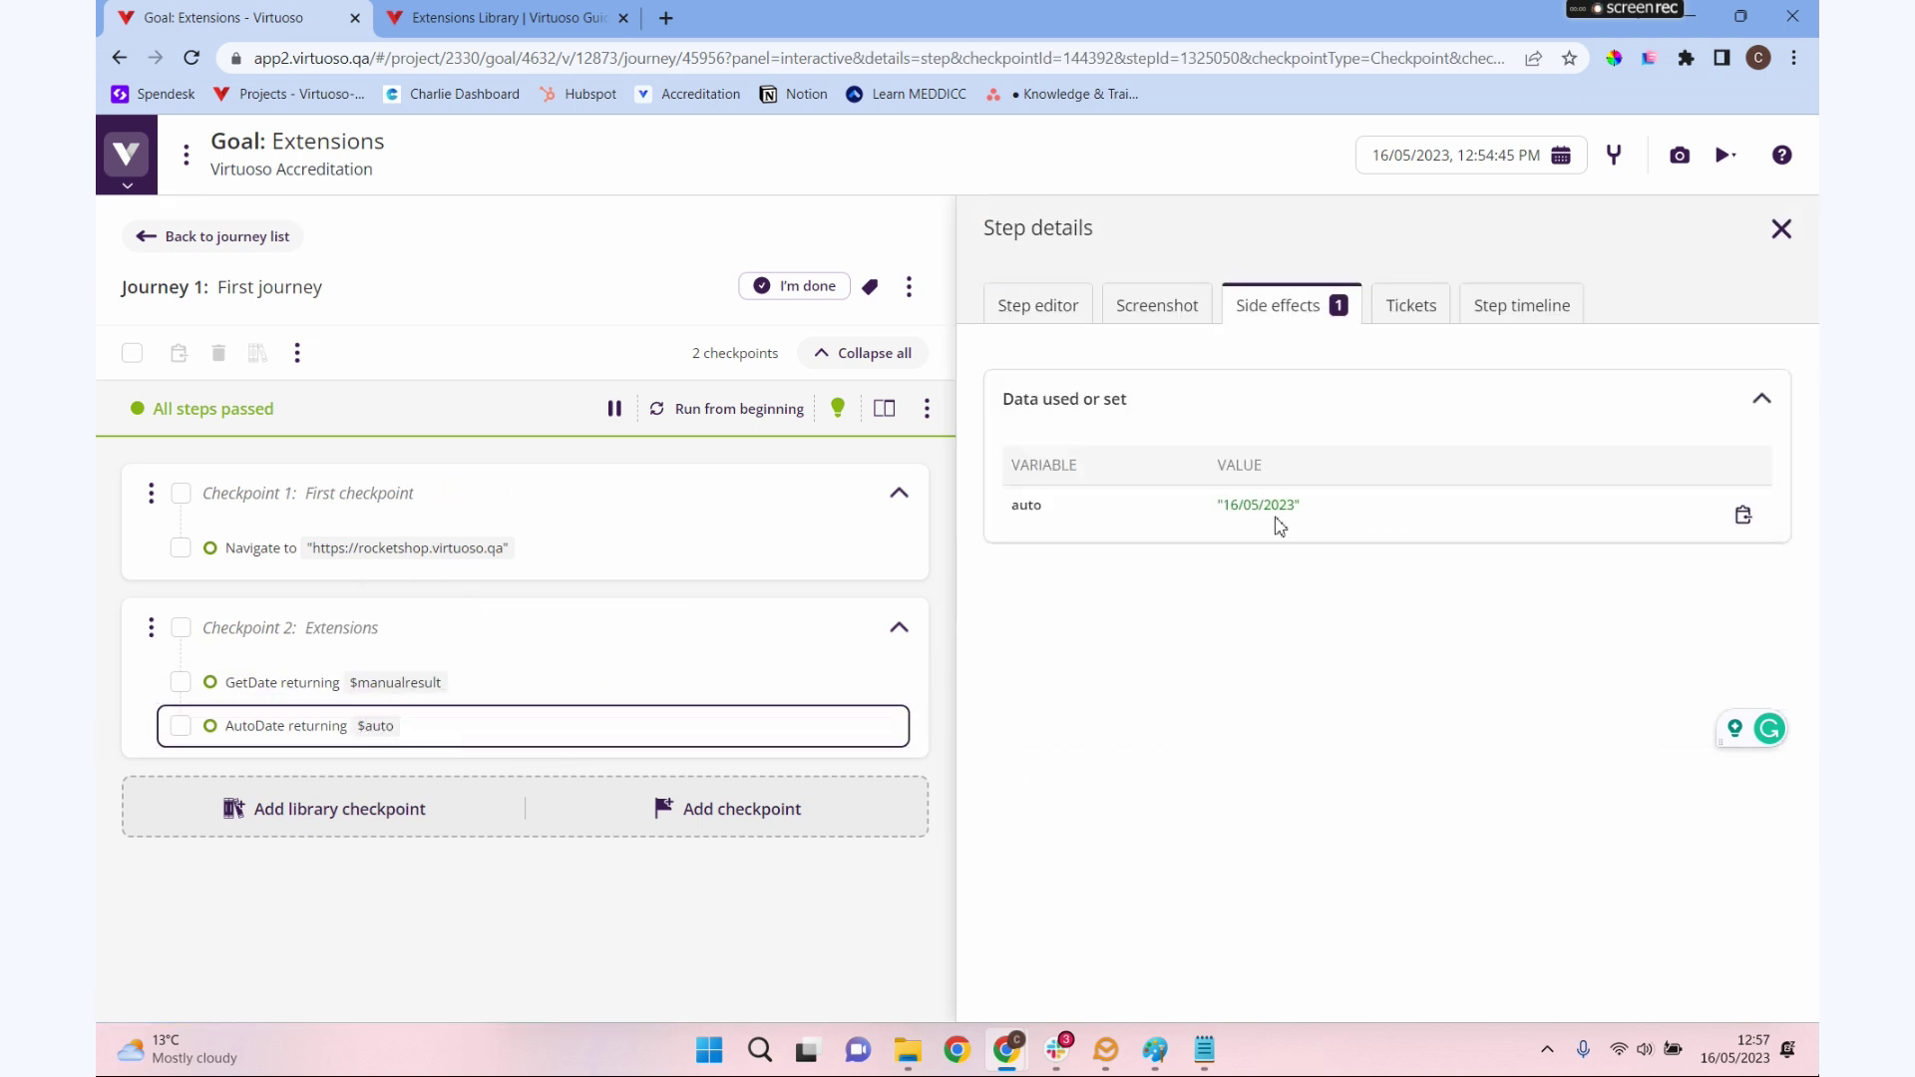